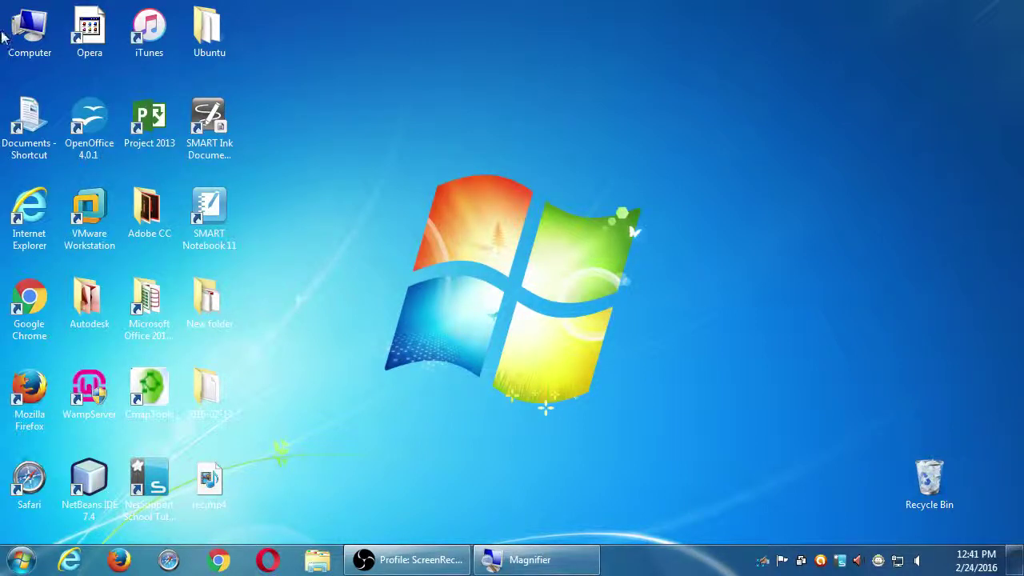
# - Browse from Computer into classroom data (Z:) and open the Campos WordPress I folder
pyautogui.click(28, 32)
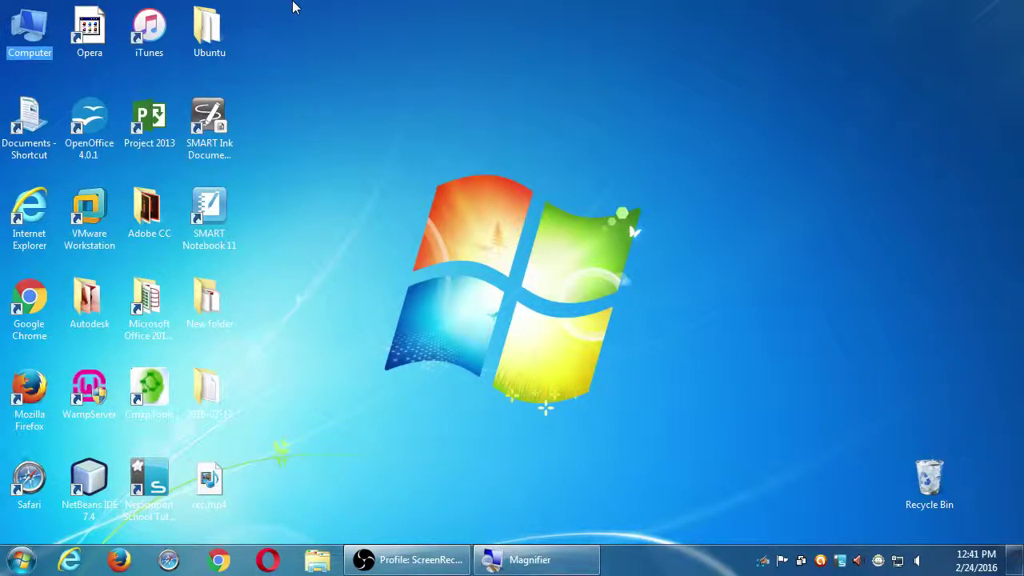
pyautogui.press('Return')
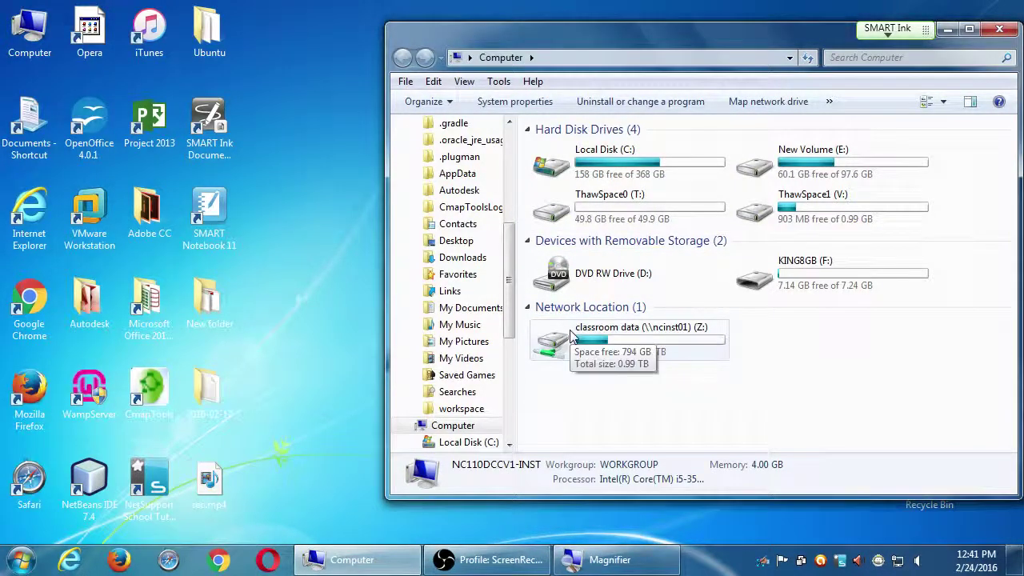
pyautogui.doubleClick(571, 336)
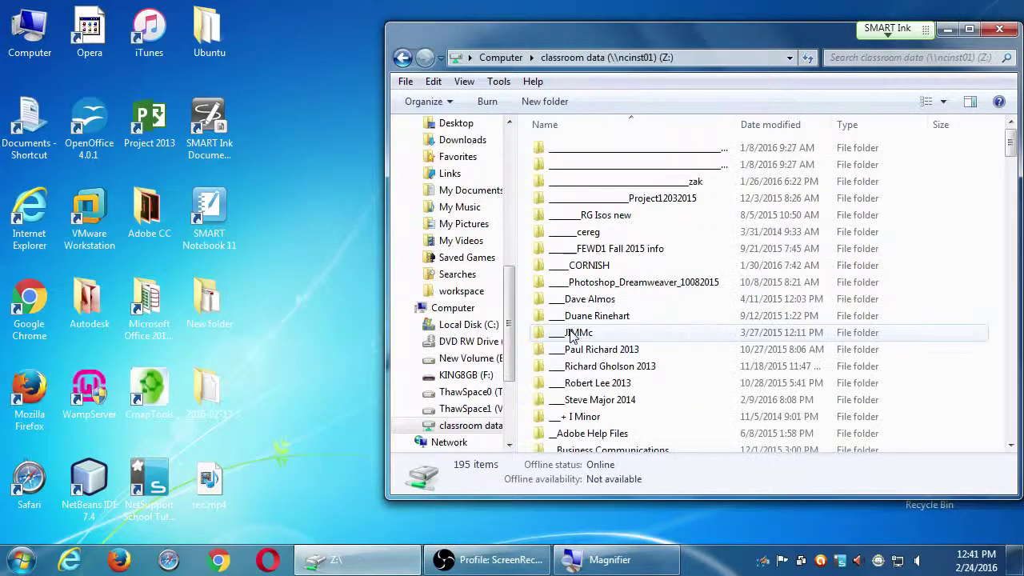
pyautogui.click(579, 302)
pyautogui.press('c')
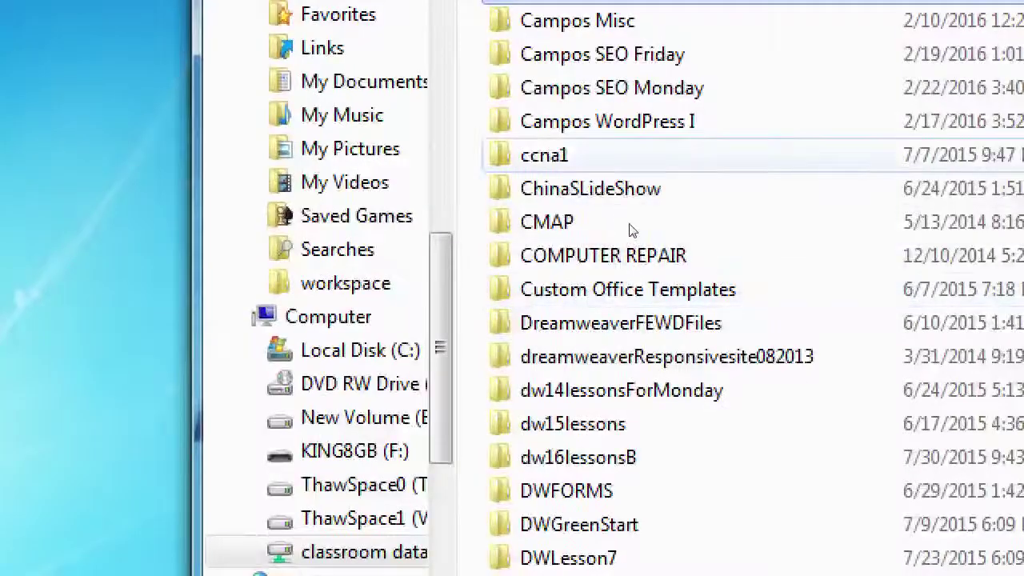
pyautogui.click(608, 121)
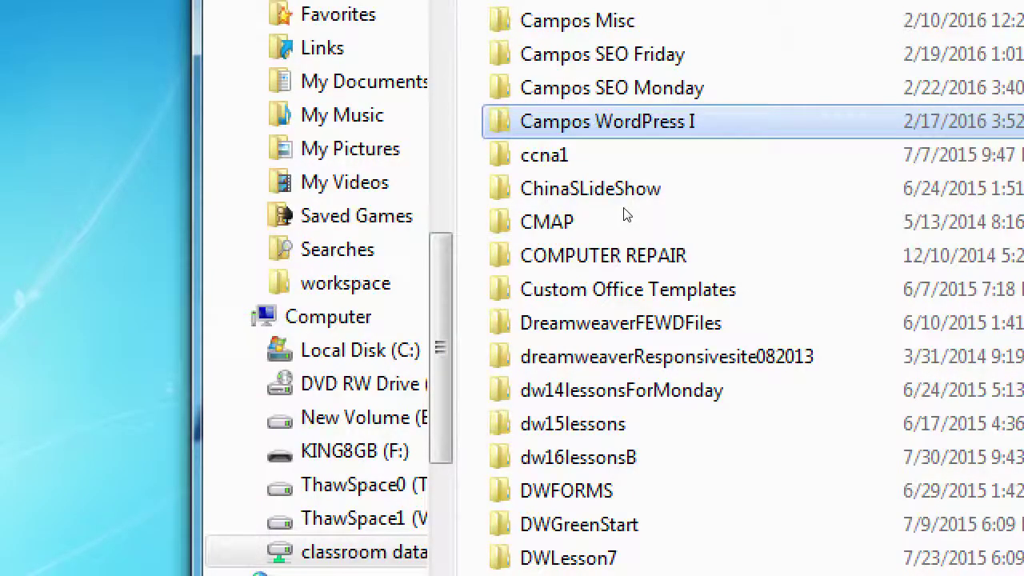
pyautogui.press('Return')
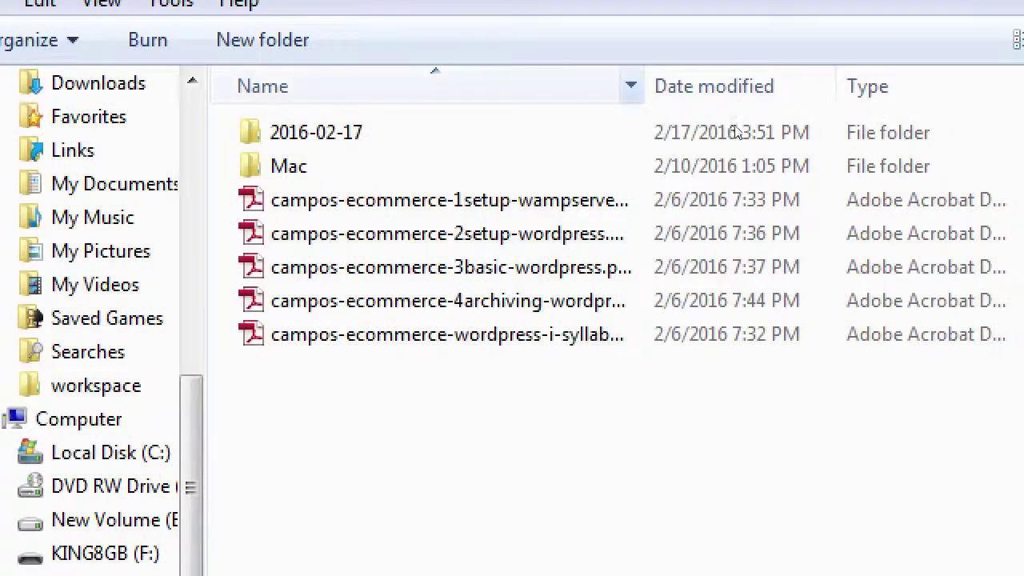
# - Widen the Name column and copy campos-ecommerce-4archiving-wordpress.pdf to the desktop
pyautogui.moveTo(642, 86); pyautogui.dragTo(816, 130)
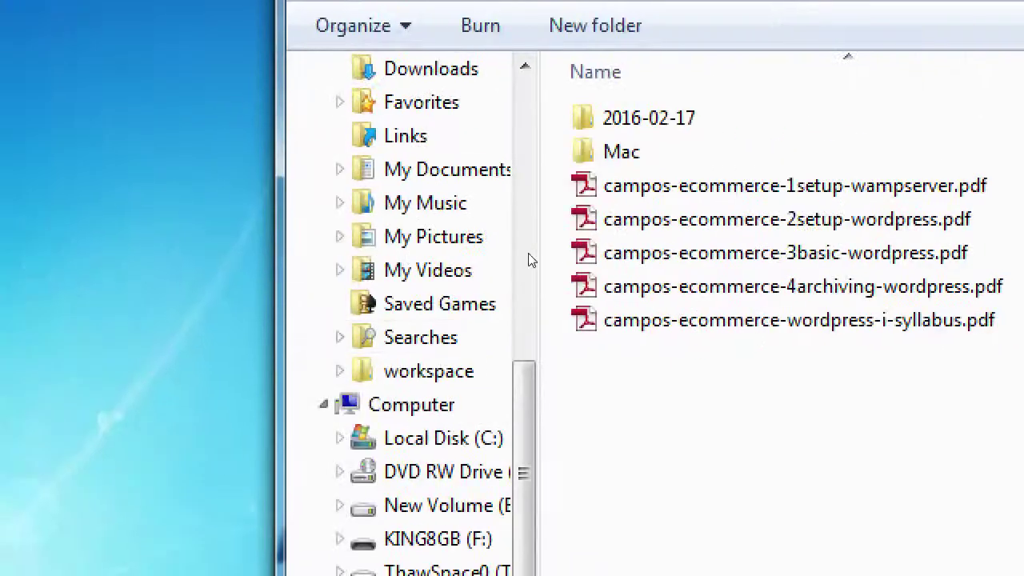
pyautogui.click(588, 287)
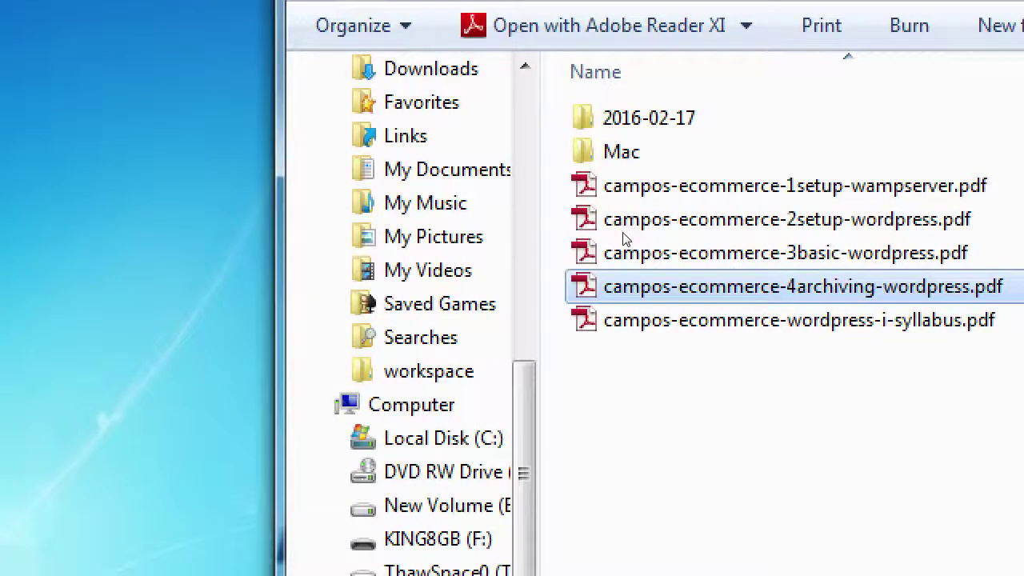
pyautogui.moveTo(624, 238); pyautogui.dragTo(327, 230)
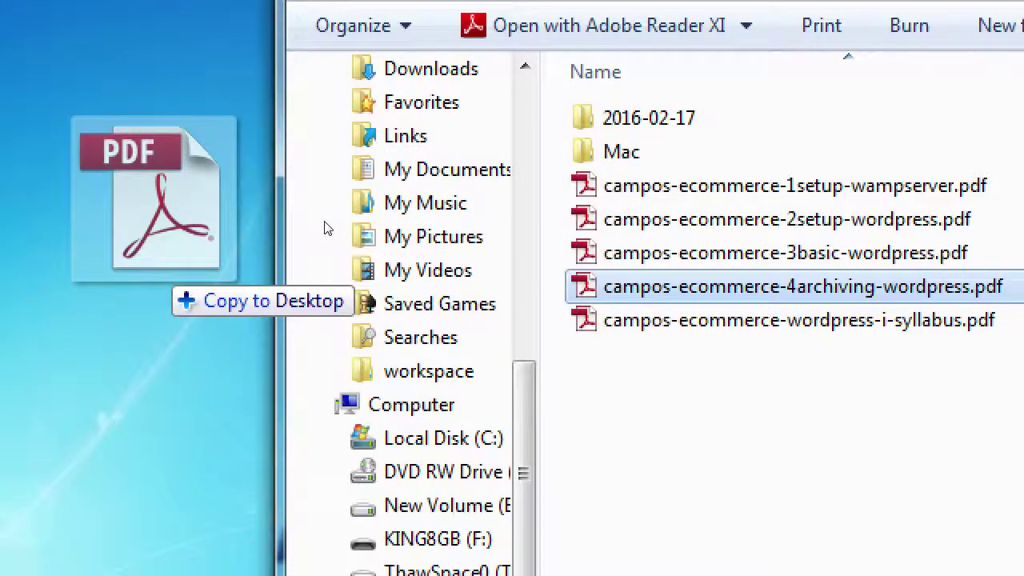
pyautogui.moveTo(326, 229); pyautogui.dragTo(325, 225)
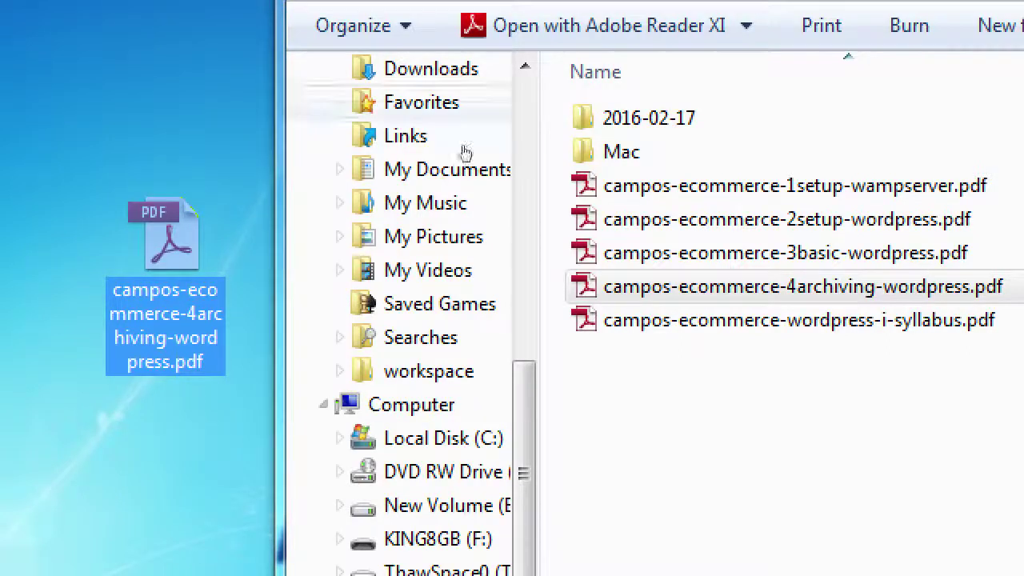
# - Copy the 2016-02-17 folder to the desktop and close the Explorer window
pyautogui.click(541, 151)
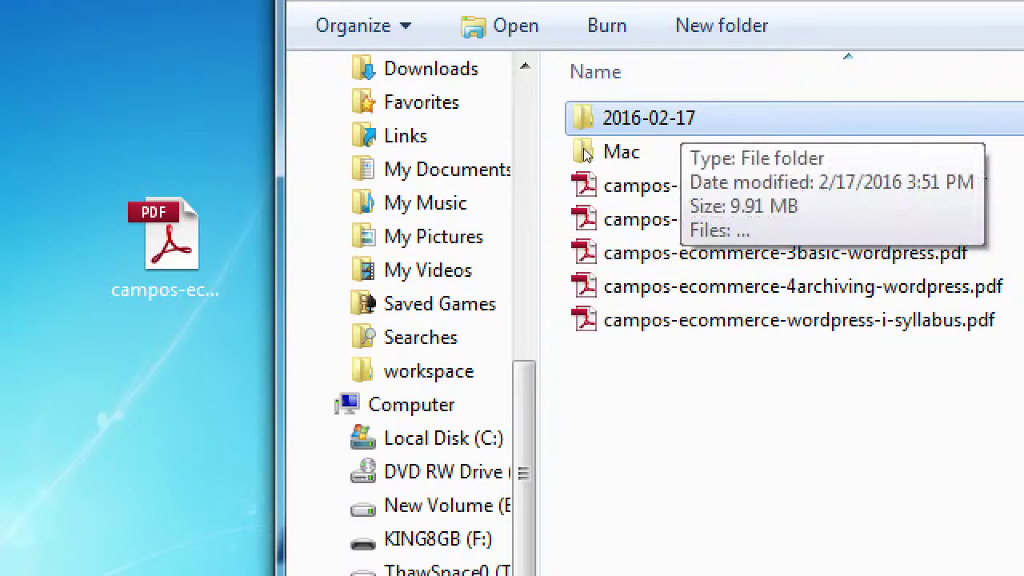
pyautogui.moveTo(624, 119); pyautogui.dragTo(336, 158)
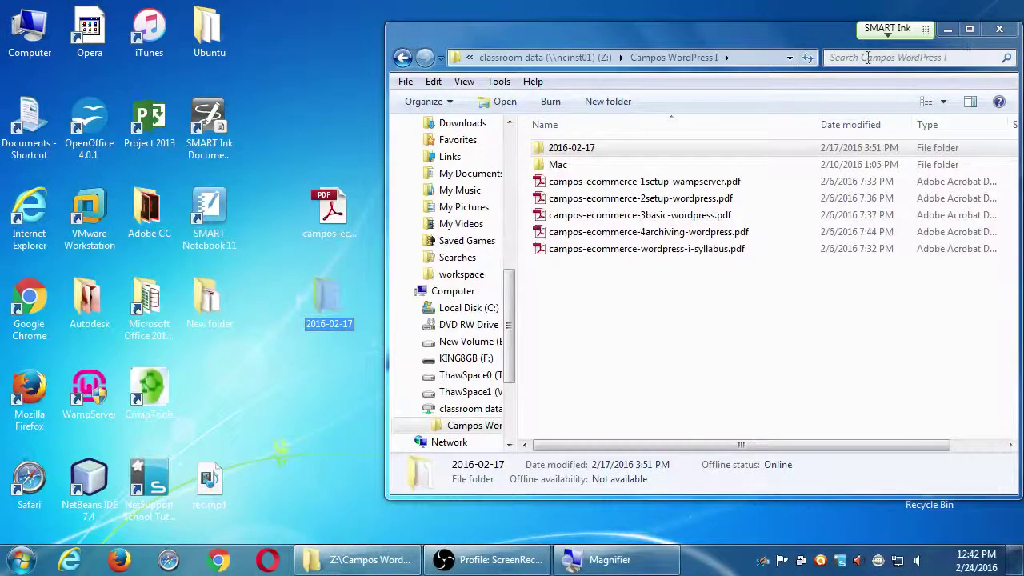
pyautogui.moveTo(917, 41); pyautogui.dragTo(811, 56)
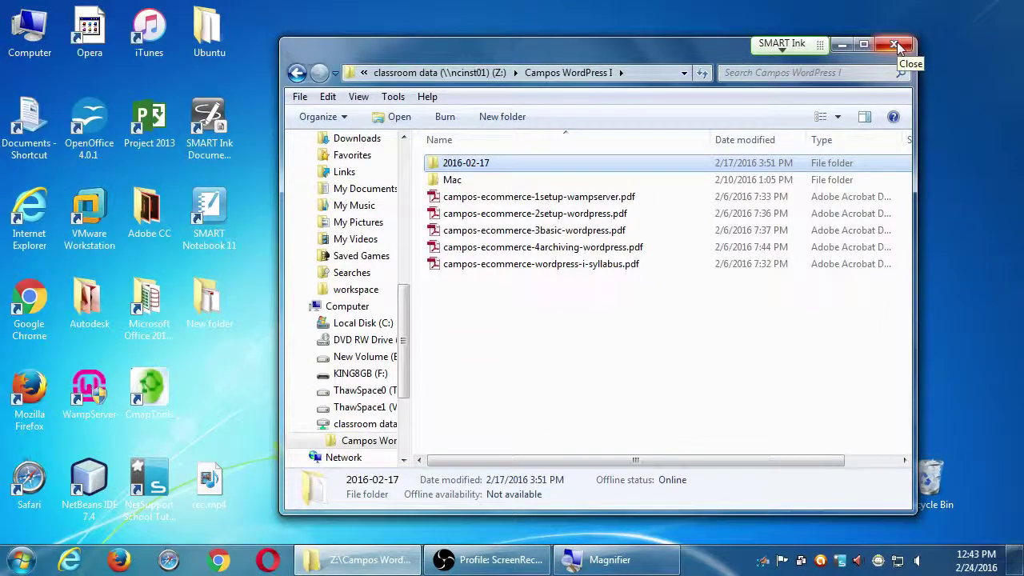
pyautogui.click(897, 43)
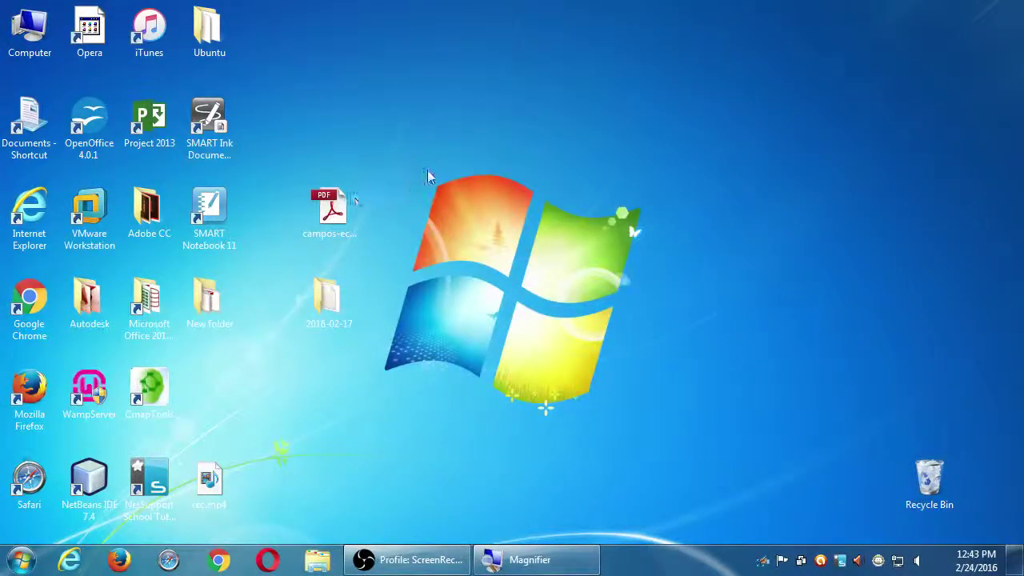
# - Open the desktop copy of campos-ecommerce-4archiving-wordpress.pdf in Adobe Reader
pyautogui.moveTo(427, 172); pyautogui.dragTo(311, 354)
pyautogui.click(709, 234)
pyautogui.moveTo(424, 182); pyautogui.dragTo(304, 370)
pyautogui.click(550, 270)
pyautogui.click(19, 49)
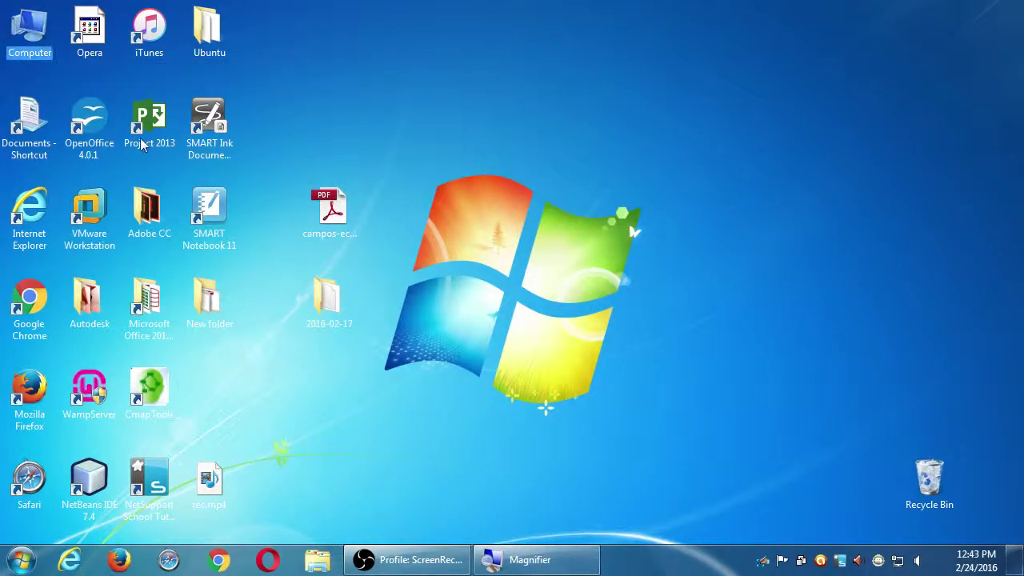
pyautogui.moveTo(415, 203); pyautogui.dragTo(253, 411)
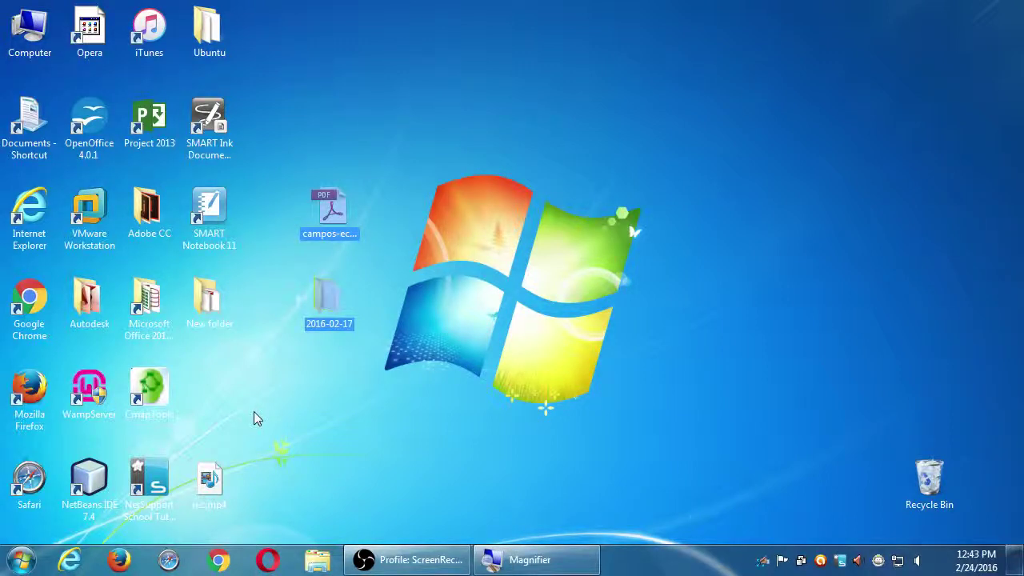
pyautogui.click(471, 279)
pyautogui.click(335, 210)
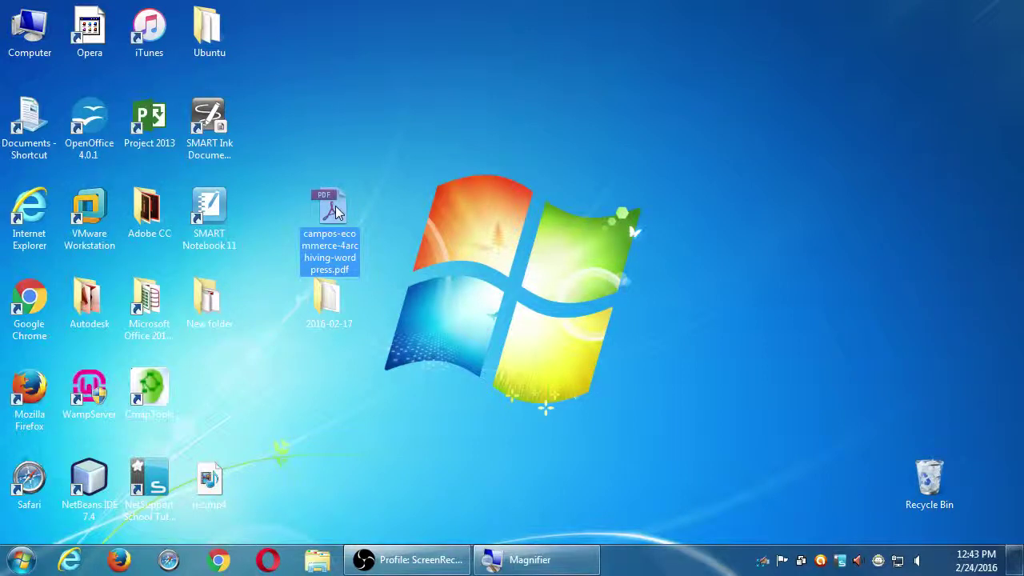
pyautogui.doubleClick(335, 205)
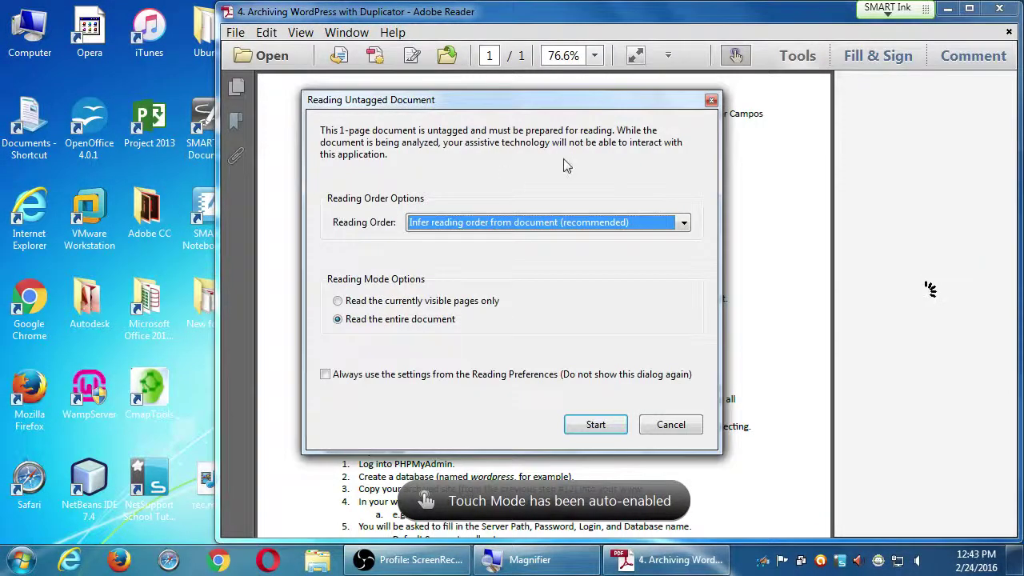
# - Dismiss the untagged-document prompt, maximize Reader, hide the Tools pane, and scroll to Resurrect your site
pyautogui.click(711, 100)
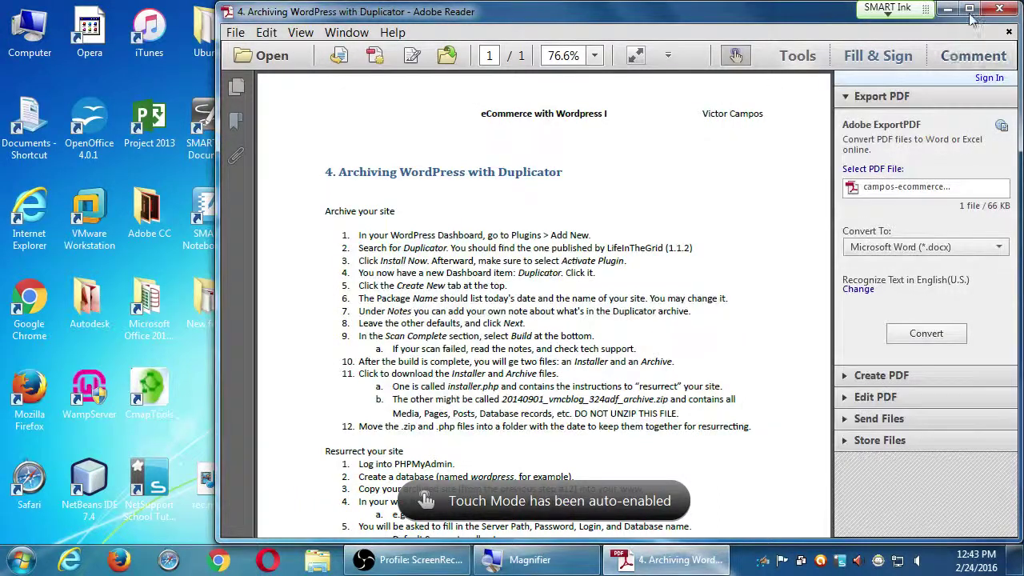
pyautogui.click(969, 9)
pyautogui.click(804, 50)
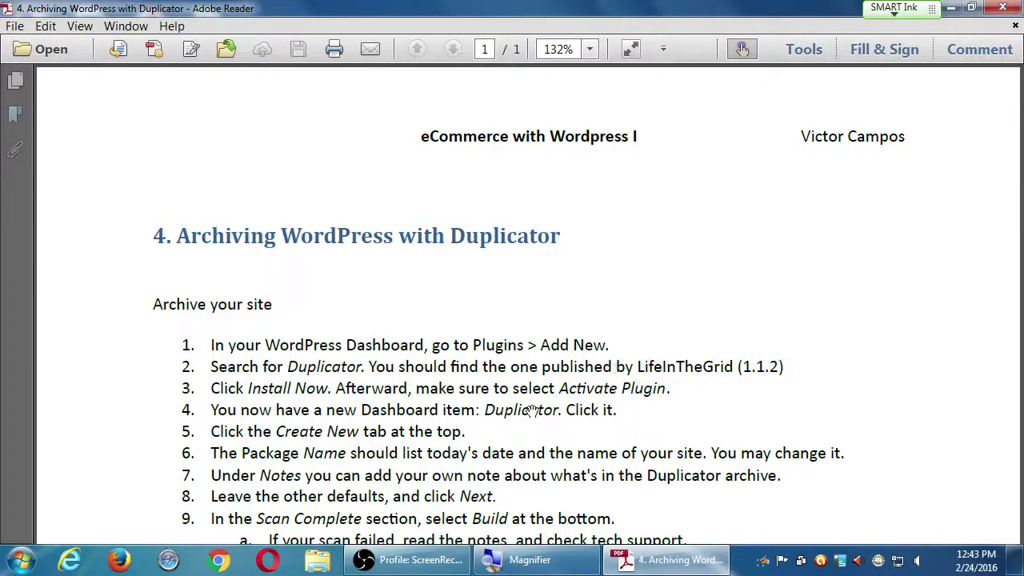
pyautogui.scroll(-3, 512, 304)
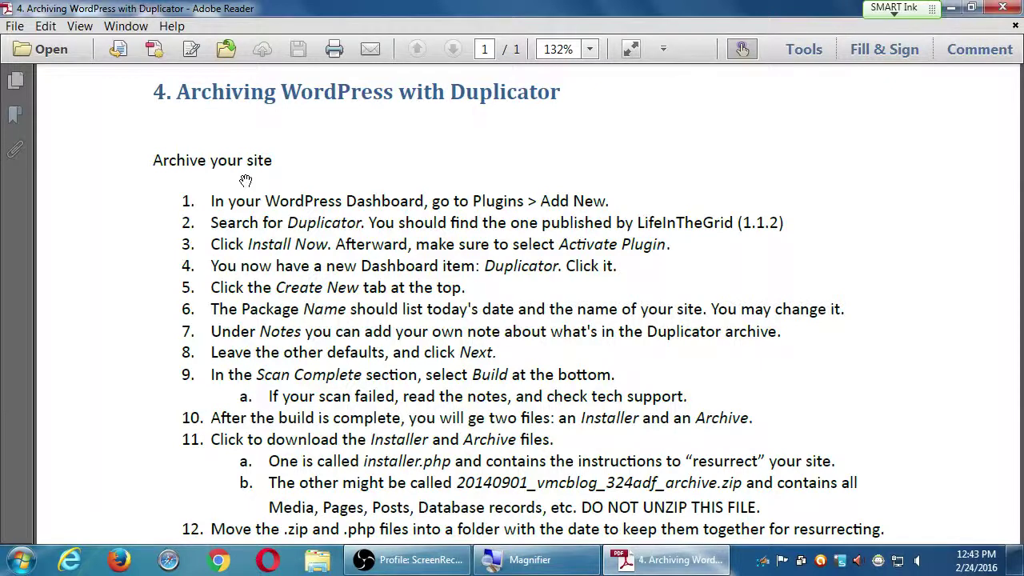
pyautogui.scroll(-1, 376, 364)
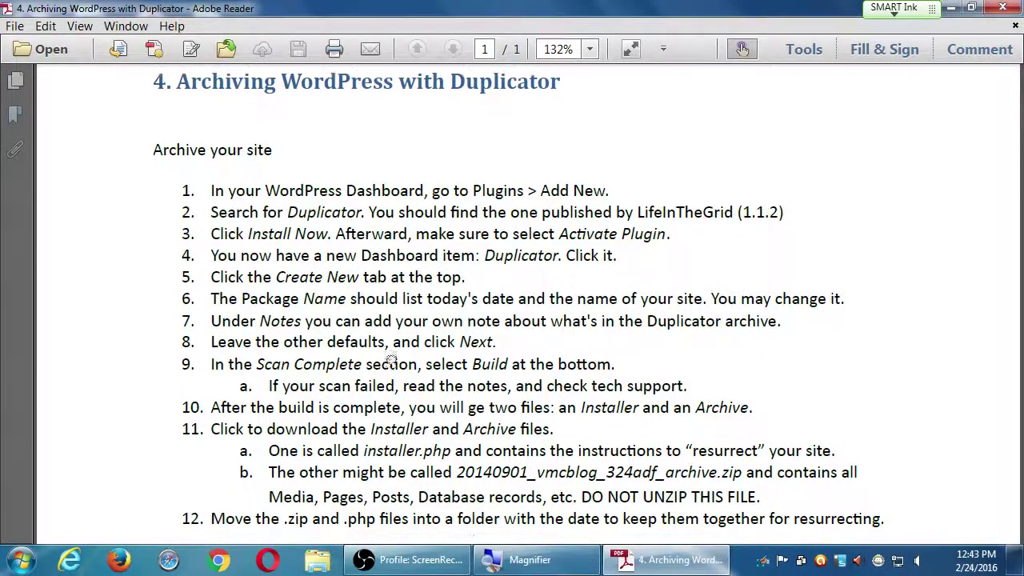
pyautogui.scroll(-10, 251, 156)
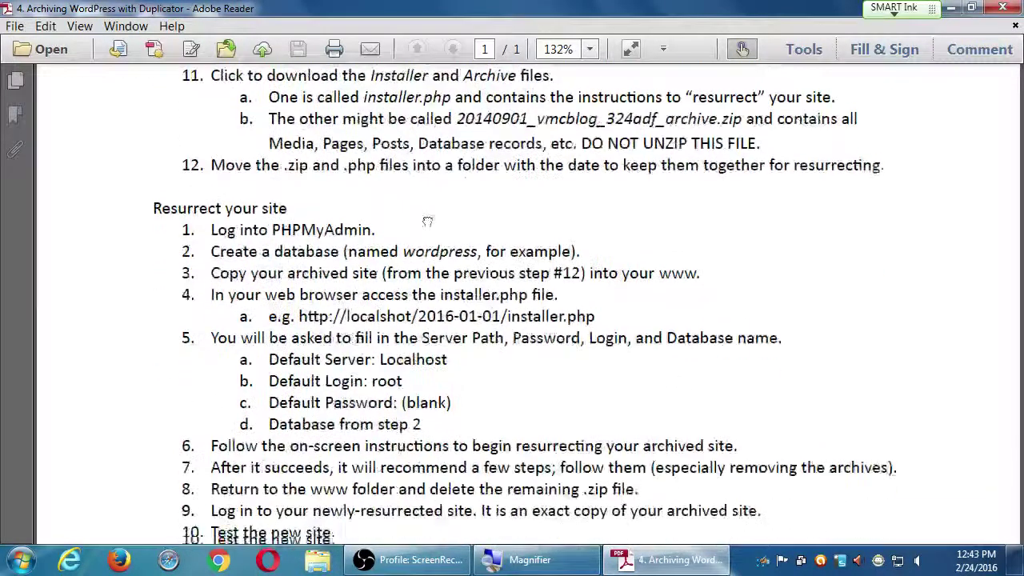
pyautogui.scroll(-3, 367, 324)
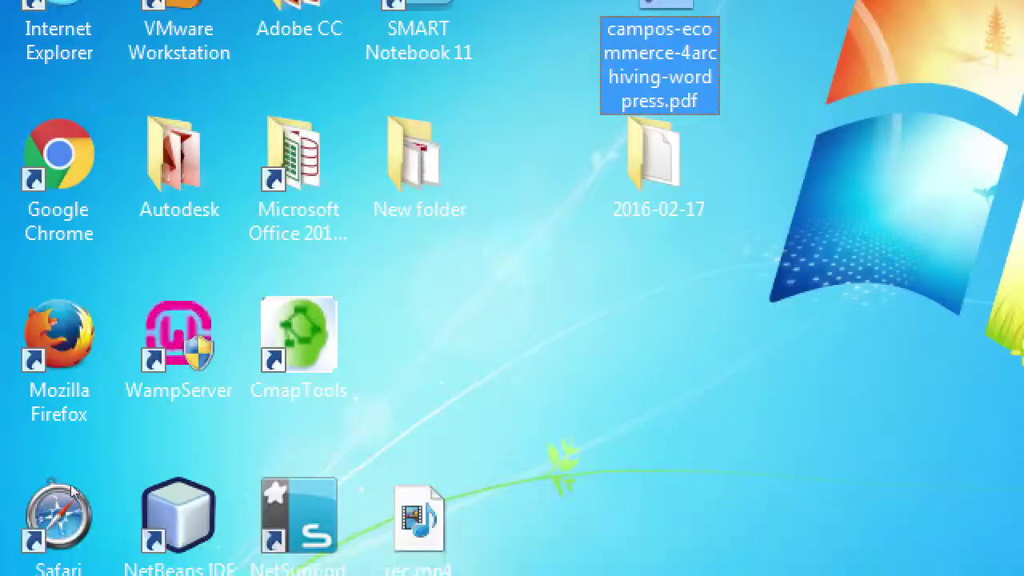
# - Open the WampServer 2.5 tray menu
pyautogui.click(133, 394)
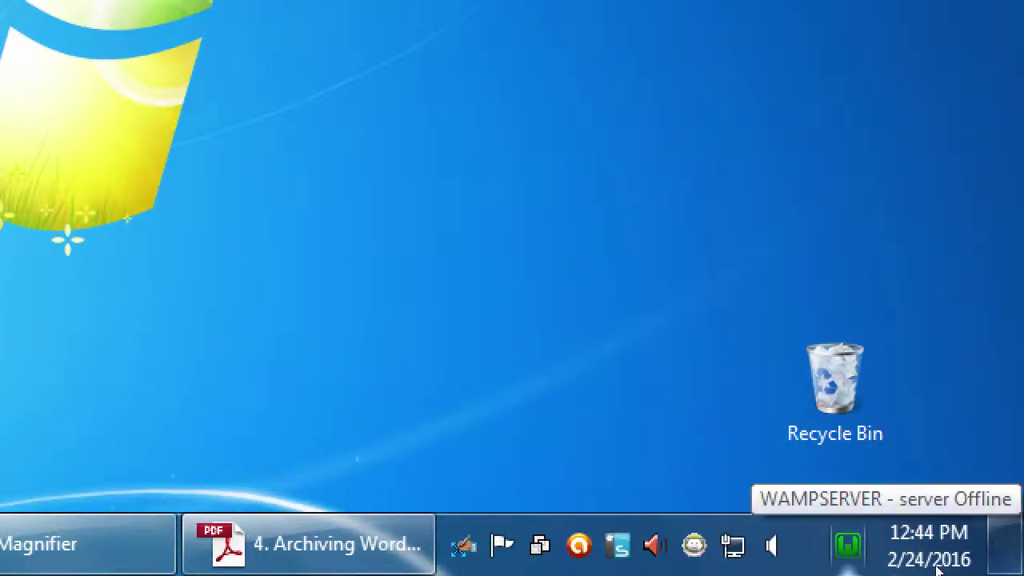
pyautogui.click(848, 545)
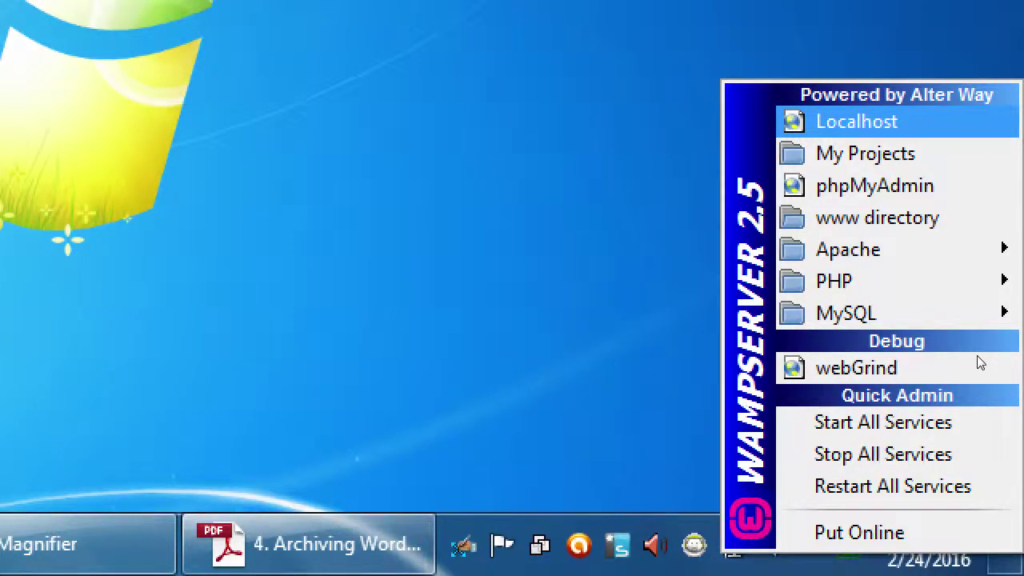
# - Choose Localhost from the WampServer menu to load it in Chrome
pyautogui.click(981, 364)
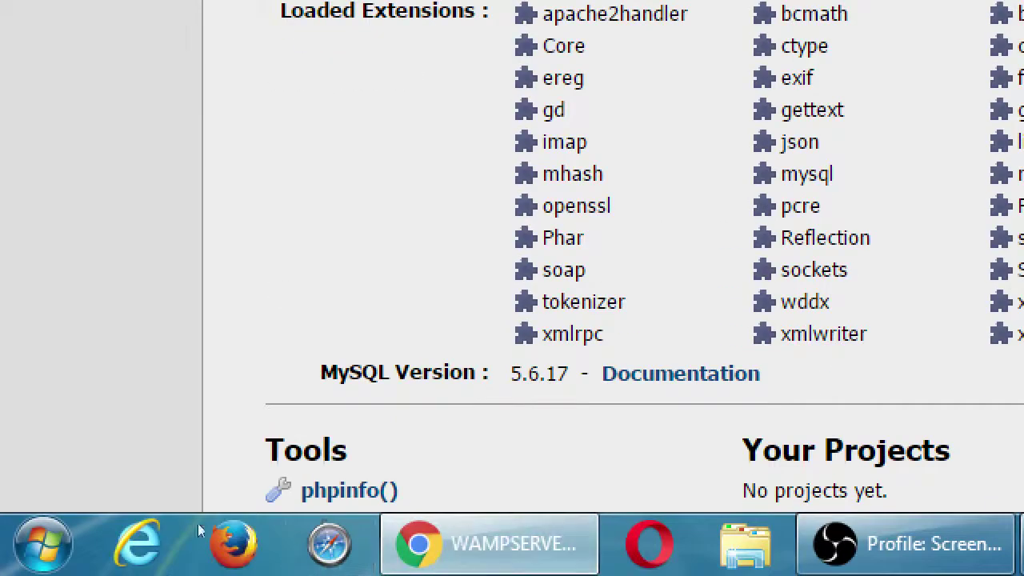
# - Scroll the localhost WampServer homepage down toward its Tools links
pyautogui.scroll(-1, 195, 510)
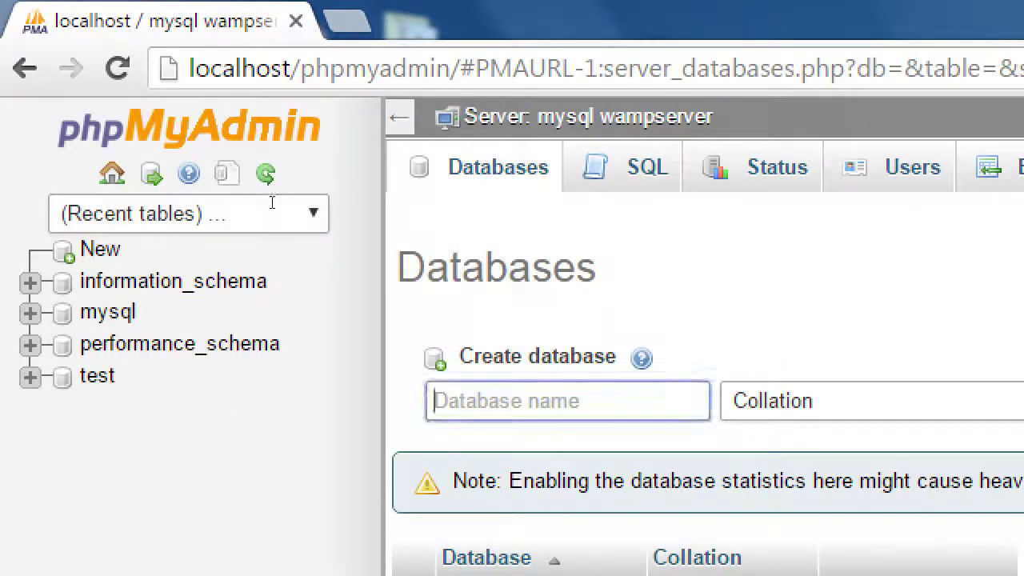
# - Create a database named wordpress in phpMyAdmin, then bring the Reader guide back up
pyautogui.write('wordpress')
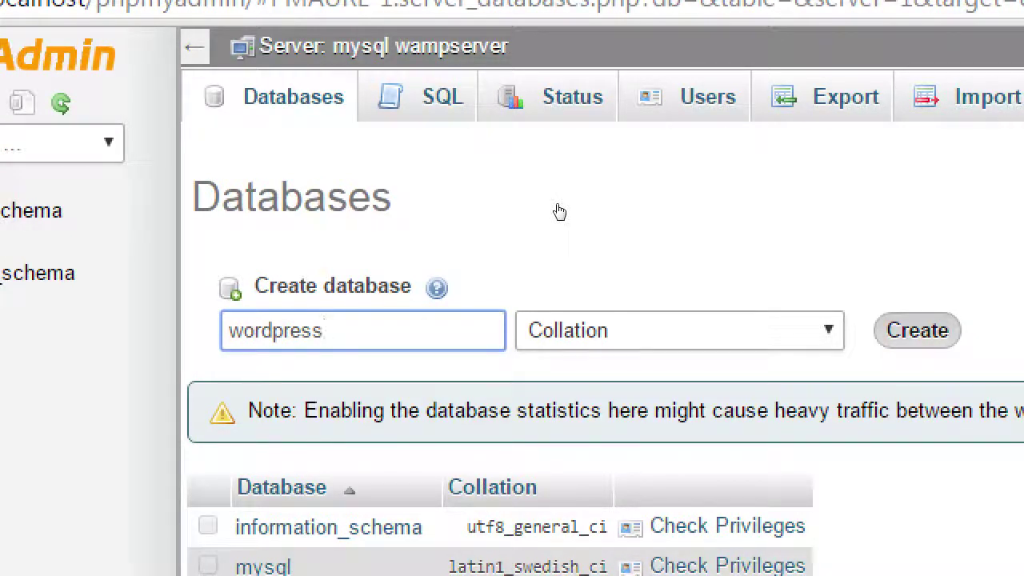
pyautogui.press('Return')
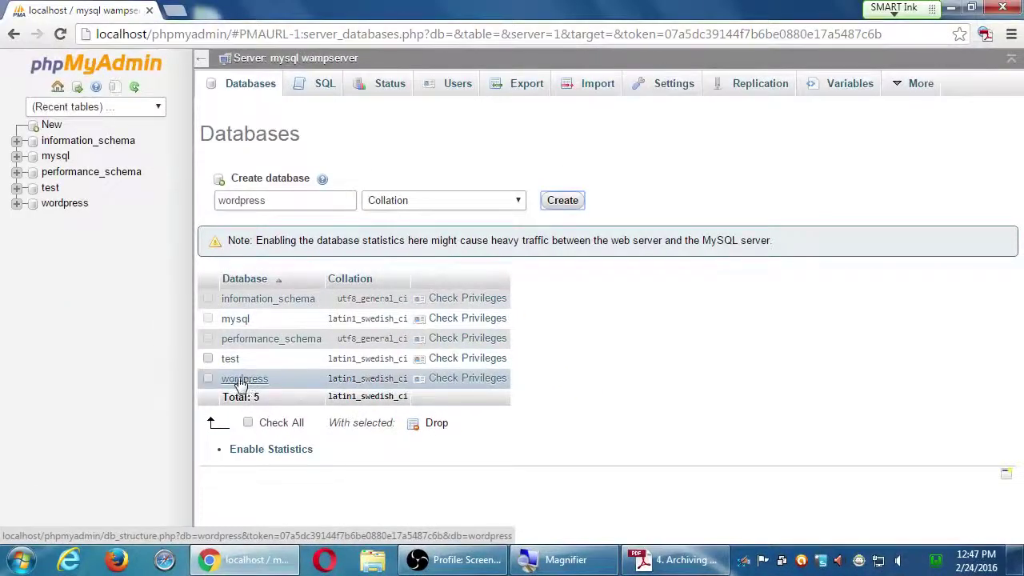
pyautogui.click(950, 8)
pyautogui.click(649, 564)
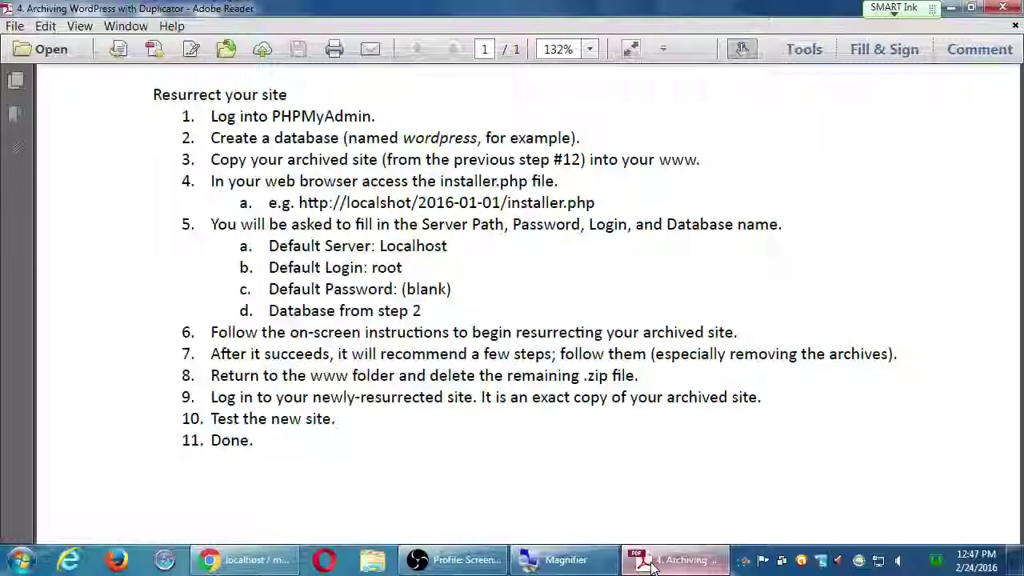
# - Cancel the installer-link security warning, review the resurrection steps, and minimize Reader
pyautogui.click(312, 202)
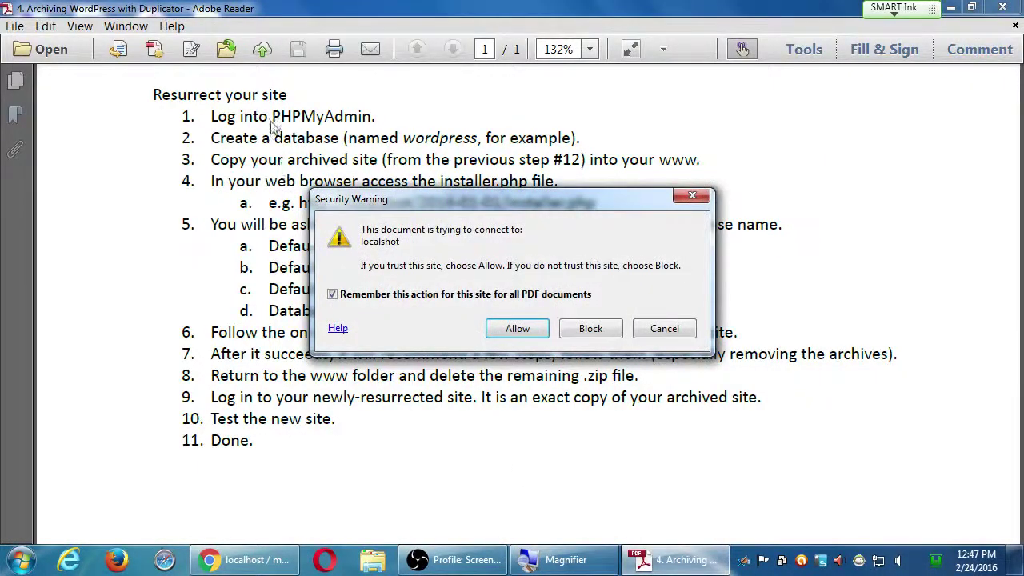
pyautogui.click(660, 328)
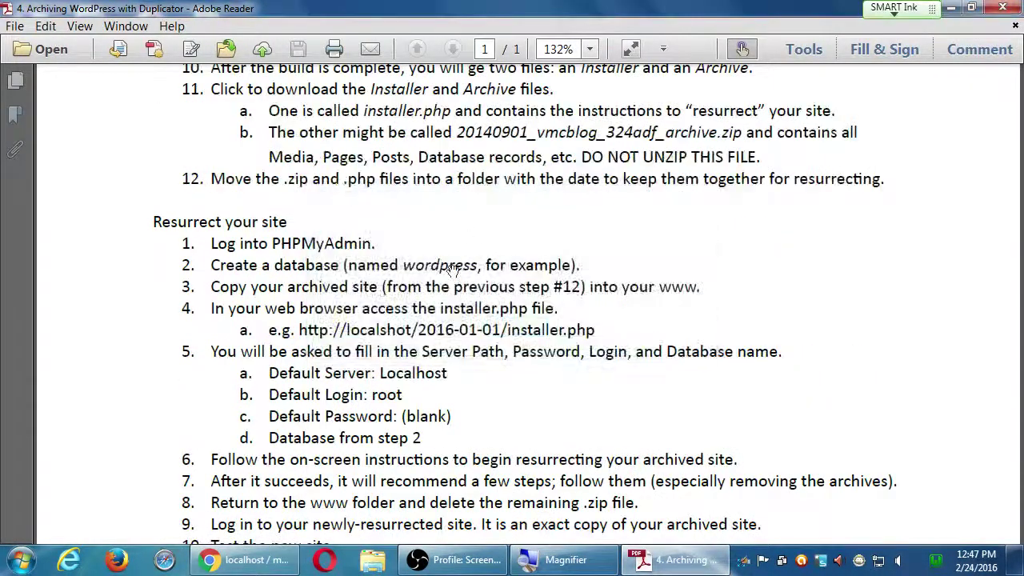
pyautogui.scroll(-3, 669, 299)
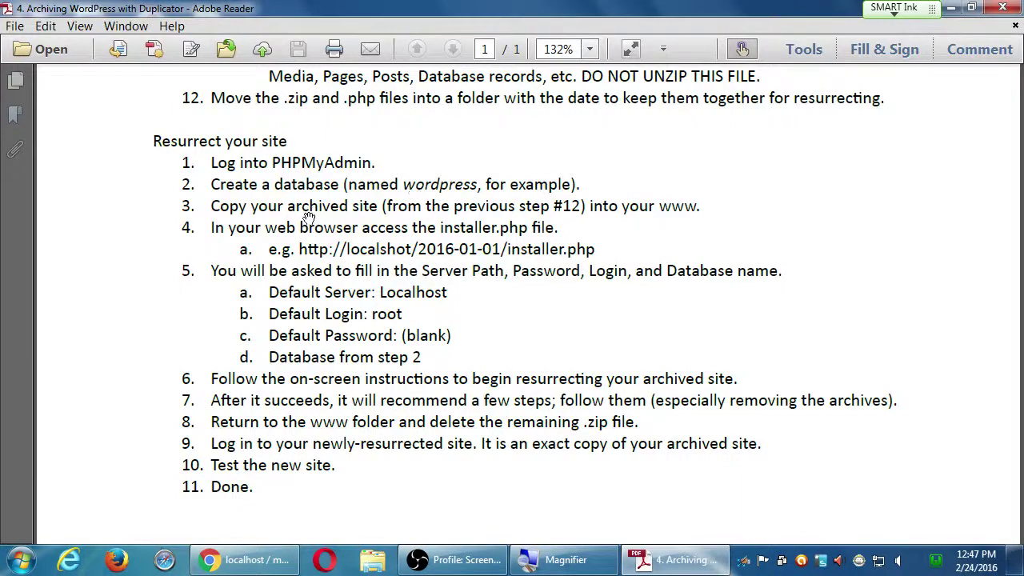
pyautogui.scroll(2, 352, 209)
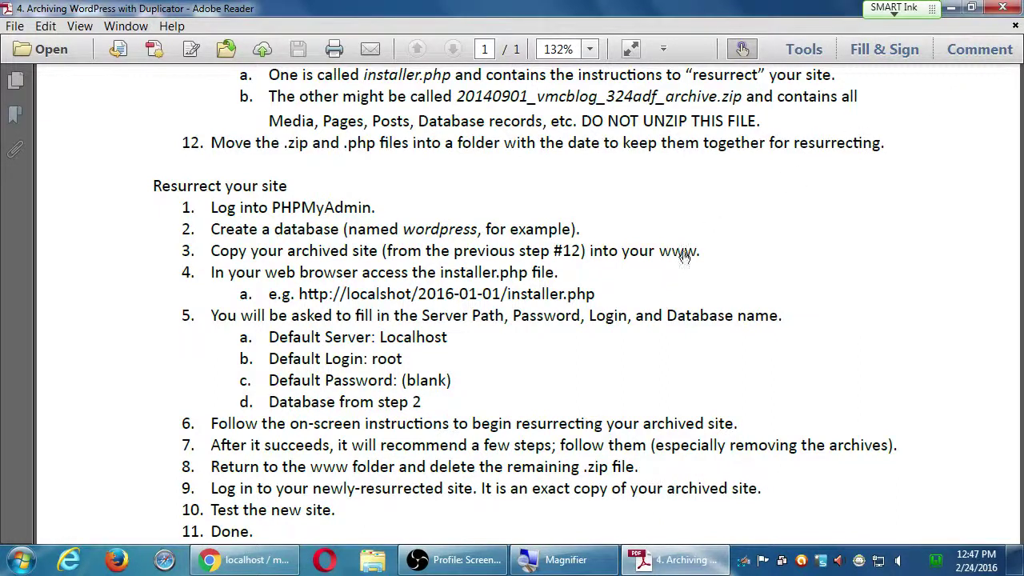
pyautogui.click(951, 7)
pyautogui.click(31, 36)
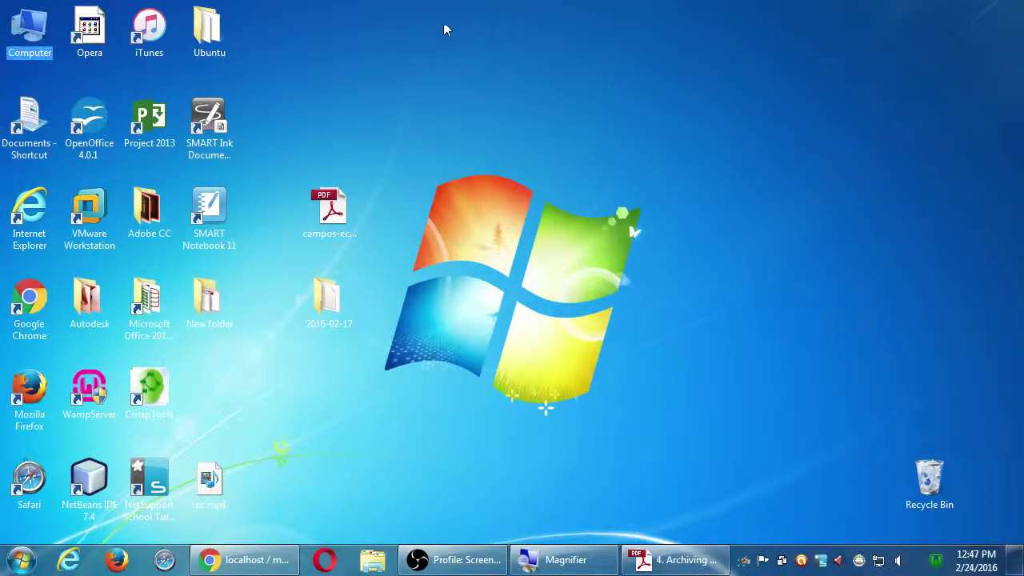
# - Open C:\wamp\www from Computer via Local Disk (C:) and the wamp folder
pyautogui.doubleClick(30, 32)
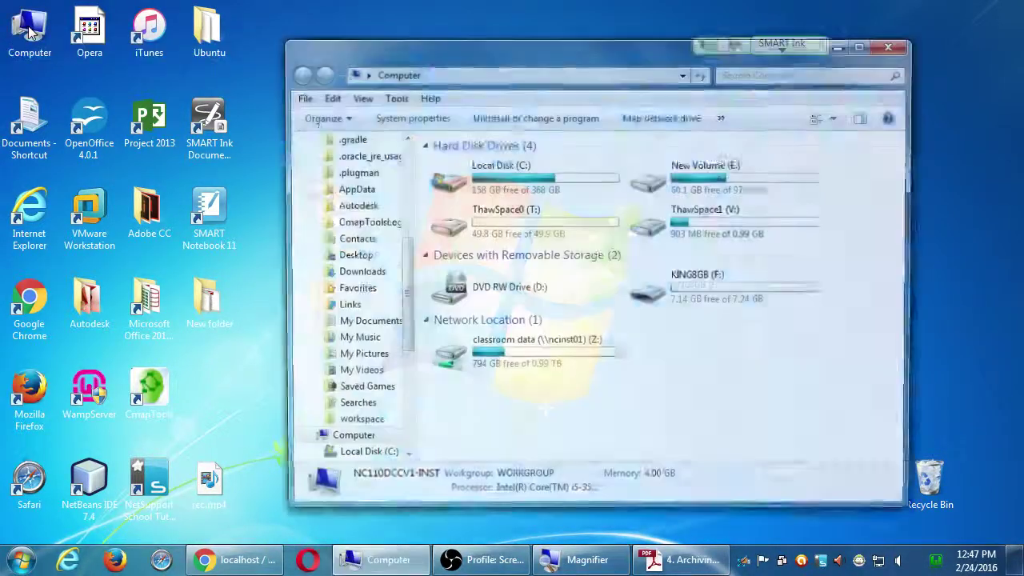
pyautogui.click(443, 176)
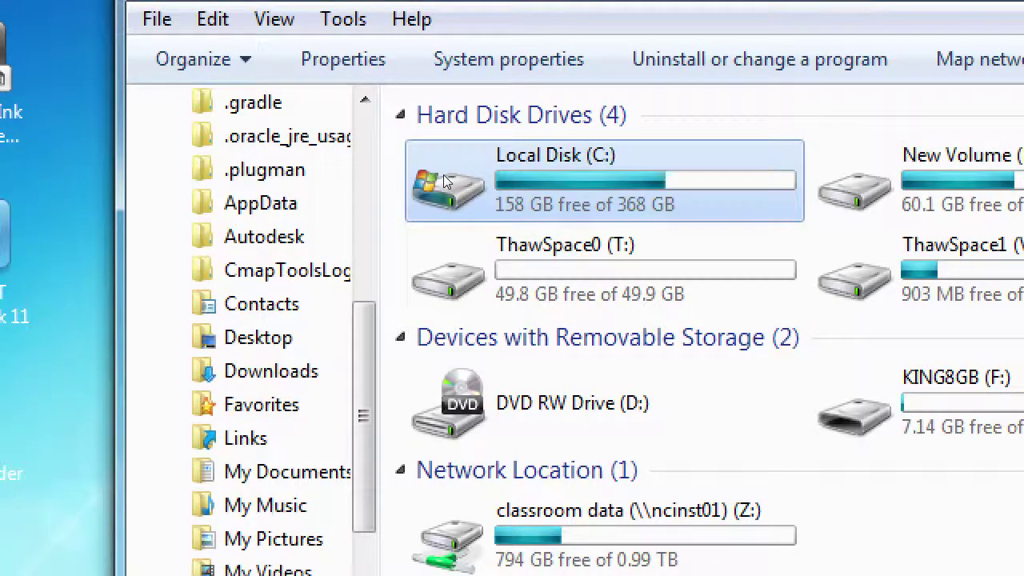
pyautogui.doubleClick(445, 182)
pyautogui.scroll(-1, 572, 575)
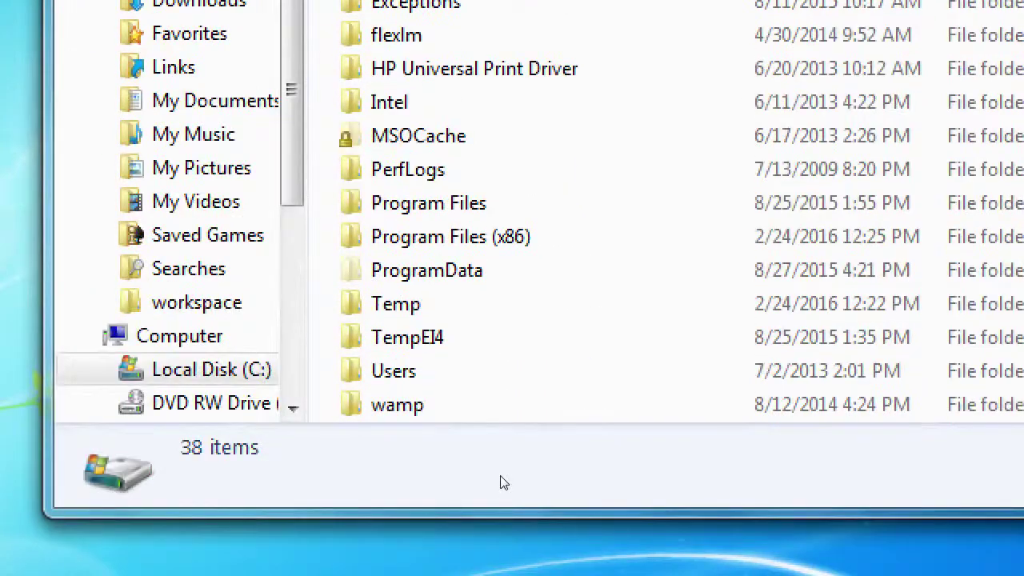
pyautogui.scroll(-2, 503, 482)
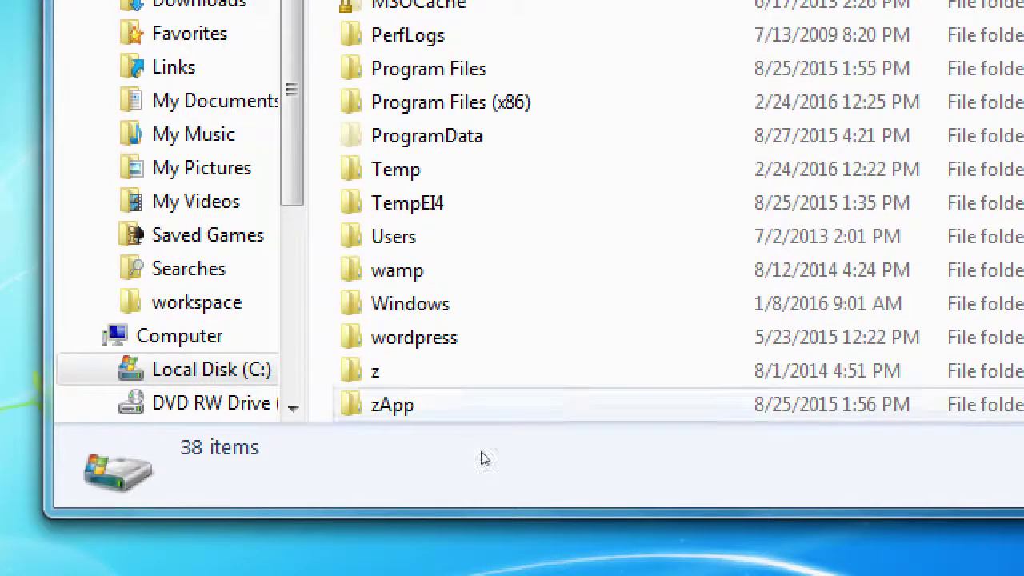
pyautogui.press('Up')
pyautogui.press('Up')
pyautogui.press('Up')
pyautogui.press('Up')
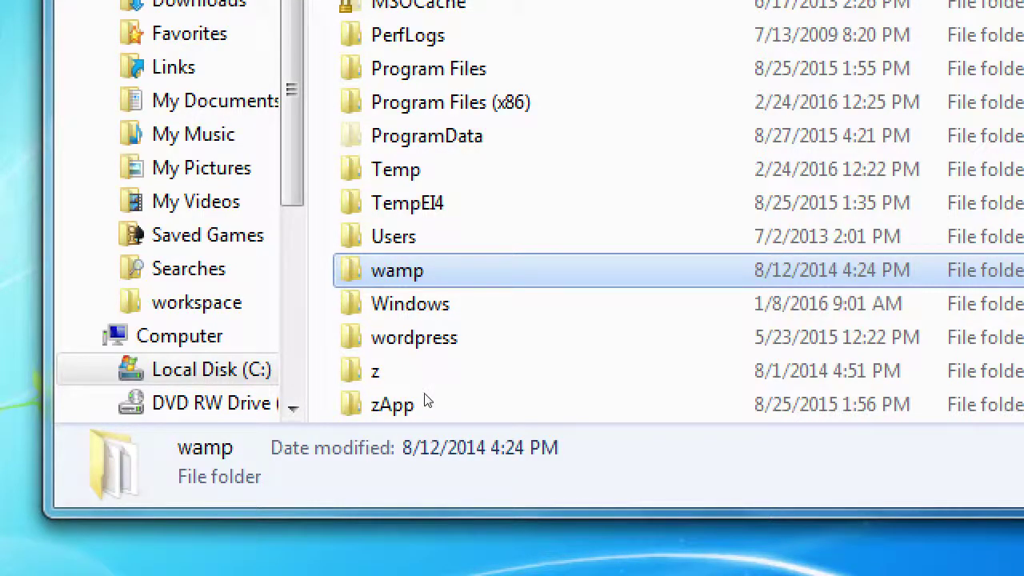
pyautogui.press('Return')
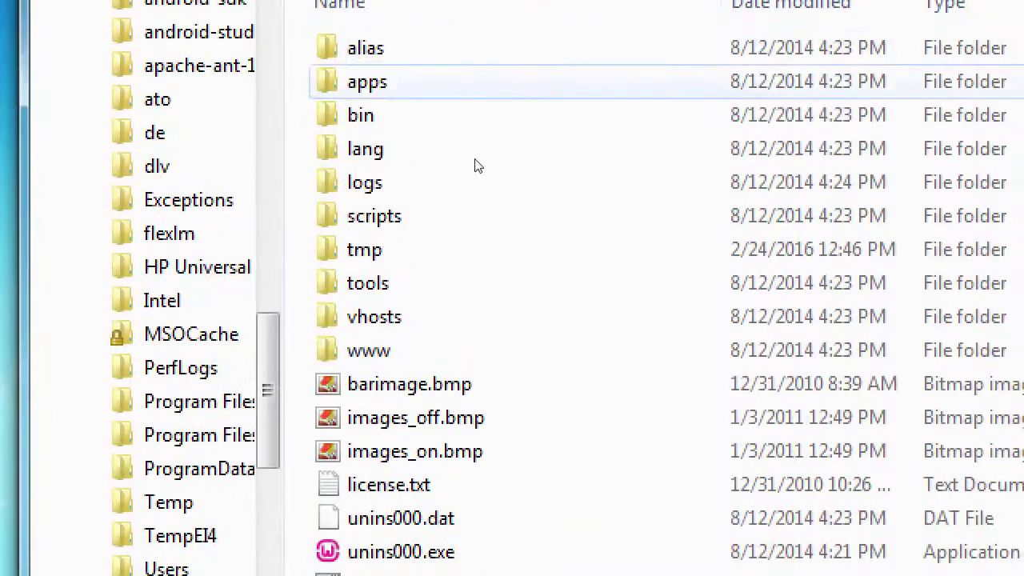
pyautogui.press('w')
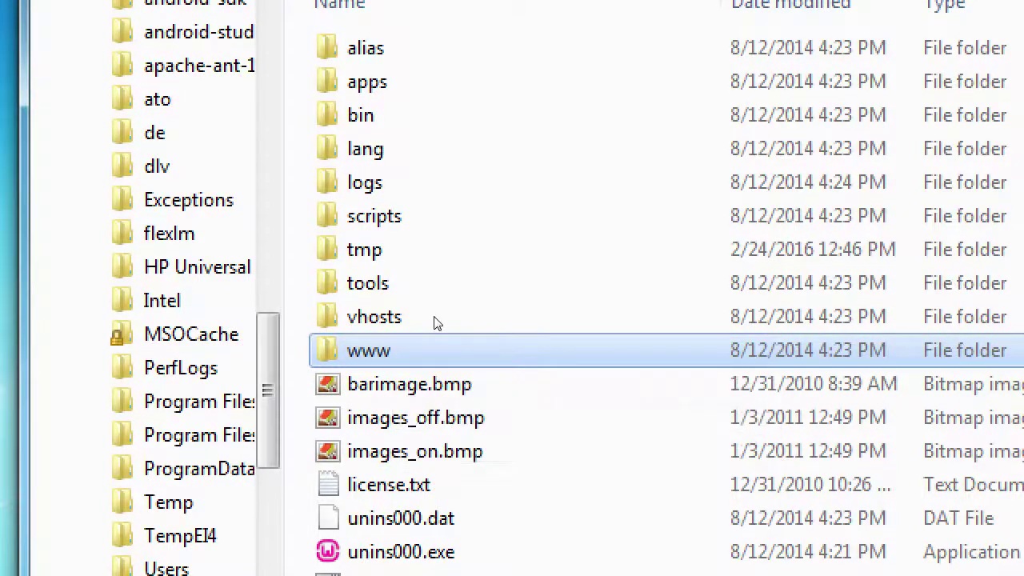
pyautogui.press('Return')
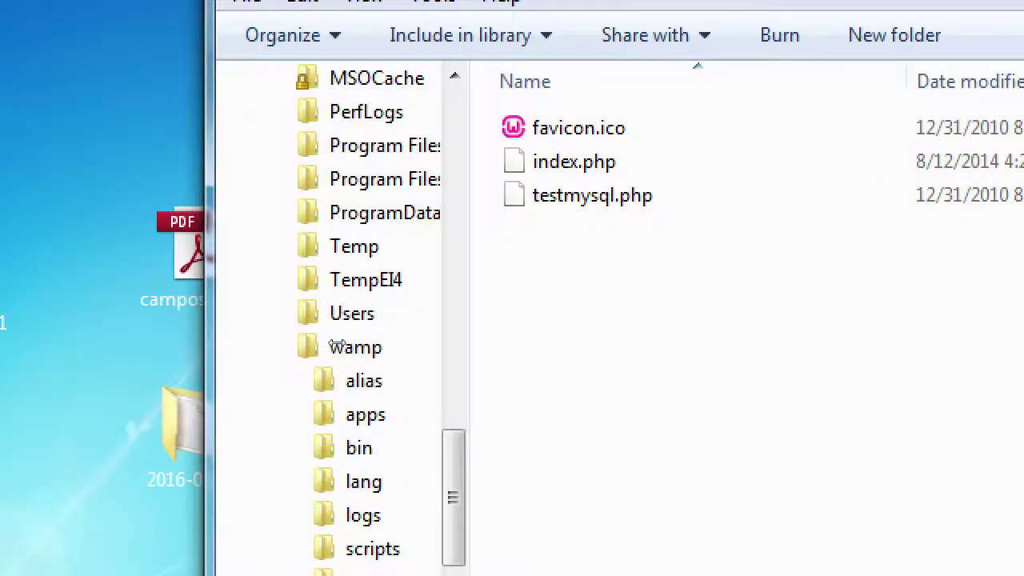
# - Check the desktop 2016-02-17 folder, move it into C:\wamp\www, and return to the PDF
pyautogui.moveTo(120, 515); pyautogui.dragTo(294, 515)
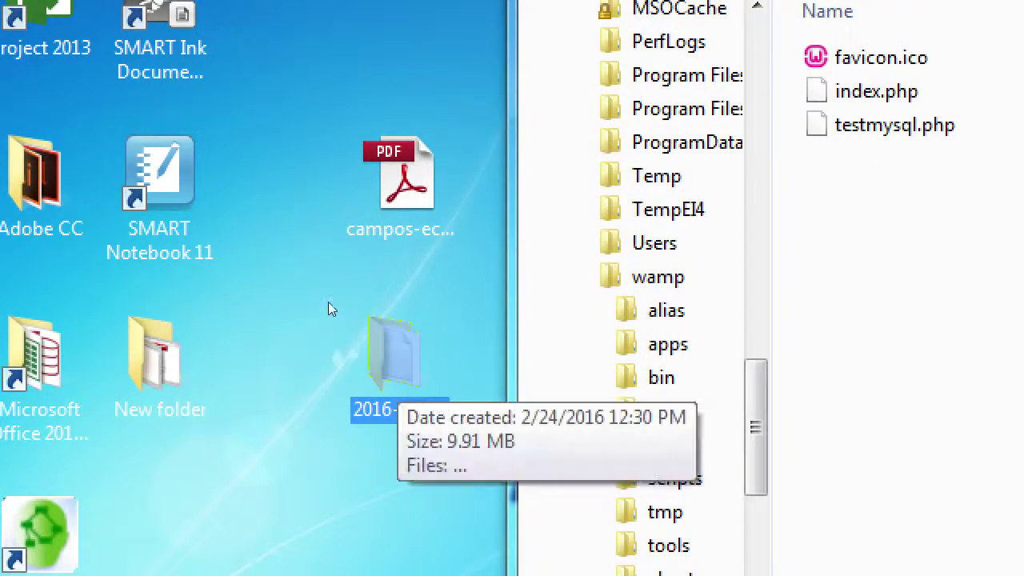
pyautogui.press('Return')
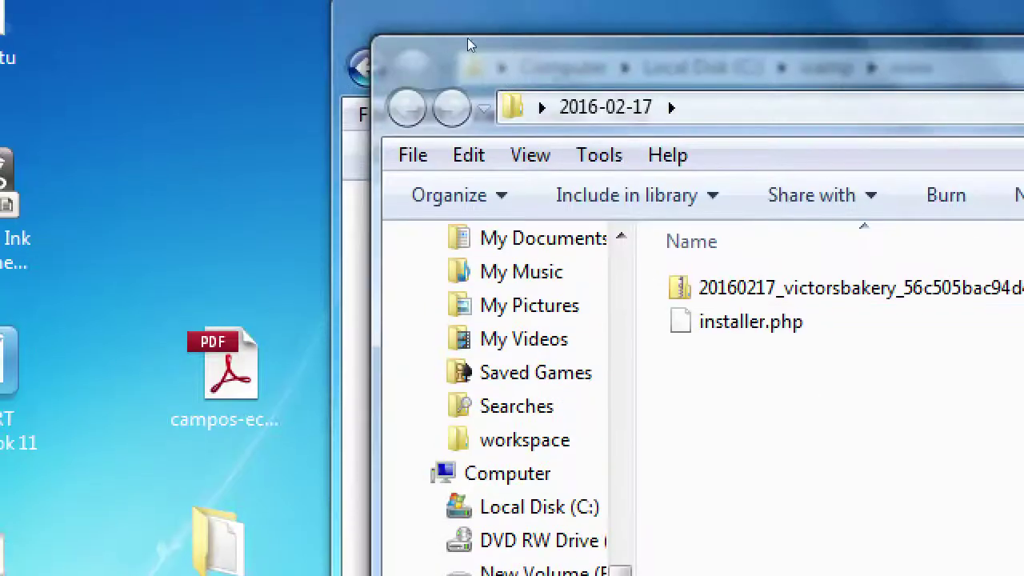
pyautogui.hotkey('alt', 'F4')
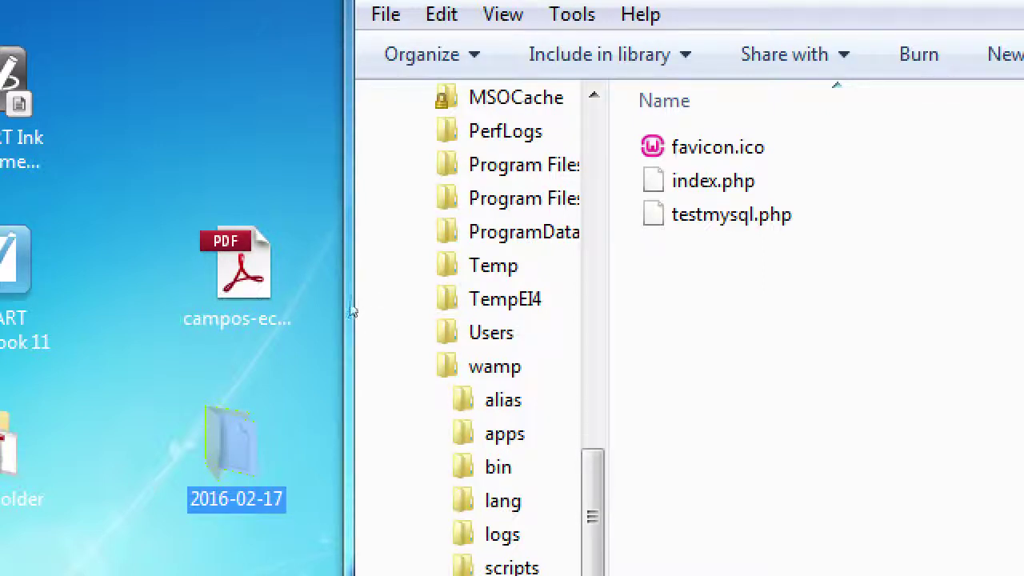
pyautogui.moveTo(326, 298); pyautogui.dragTo(704, 376)
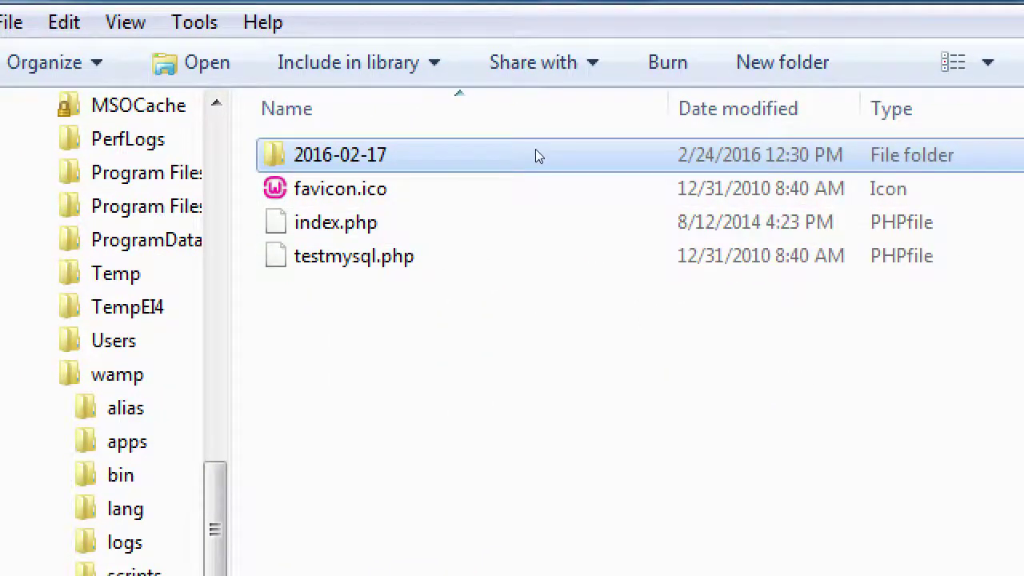
pyautogui.hotkey('alt', 'Tab')
pyautogui.hotkey('alt', 'Tab')
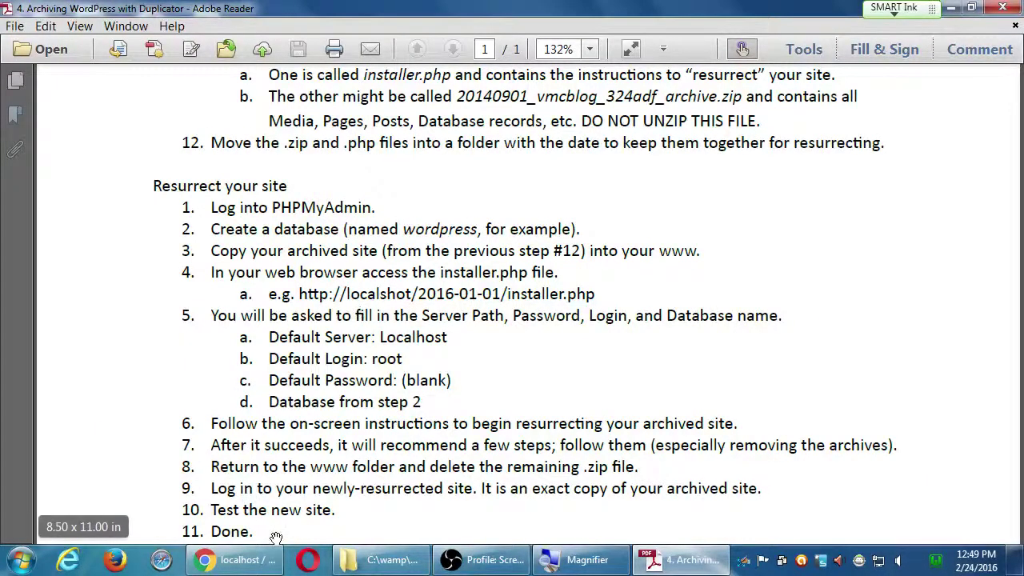
pyautogui.click(264, 559)
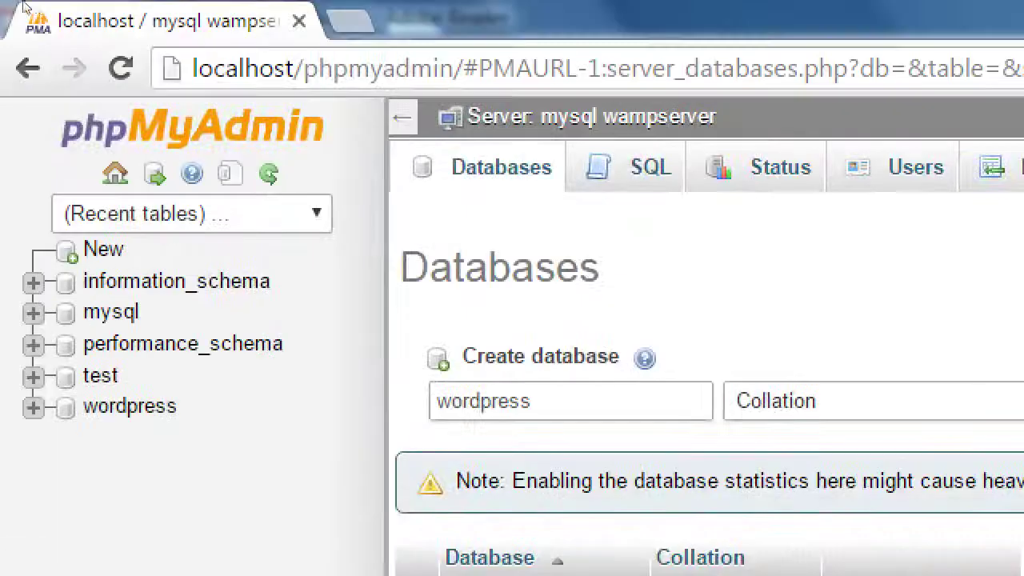
pyautogui.hotkey('ctrl', 'l')
pyautogui.write('http://localhost')
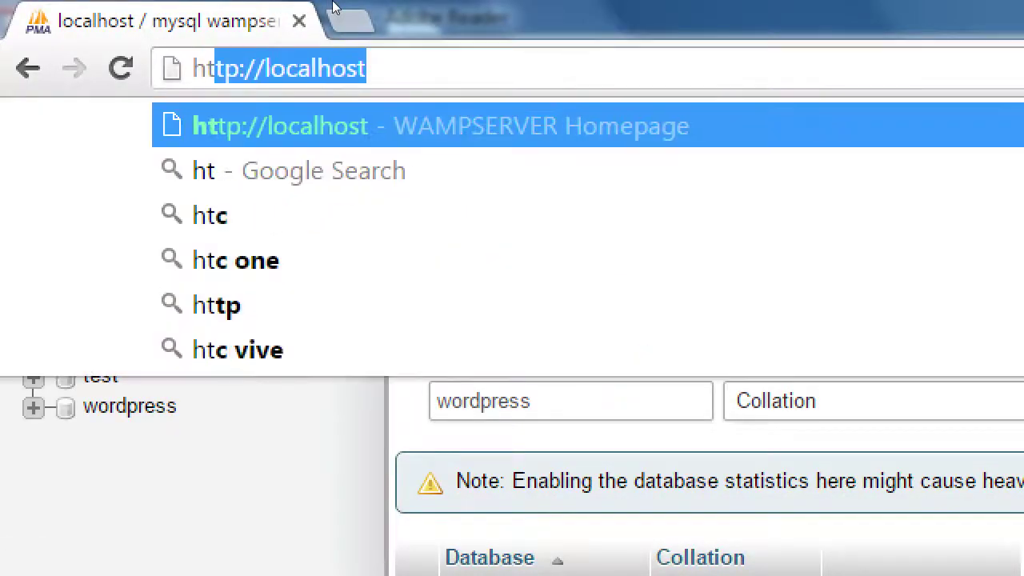
pyautogui.press('Right')
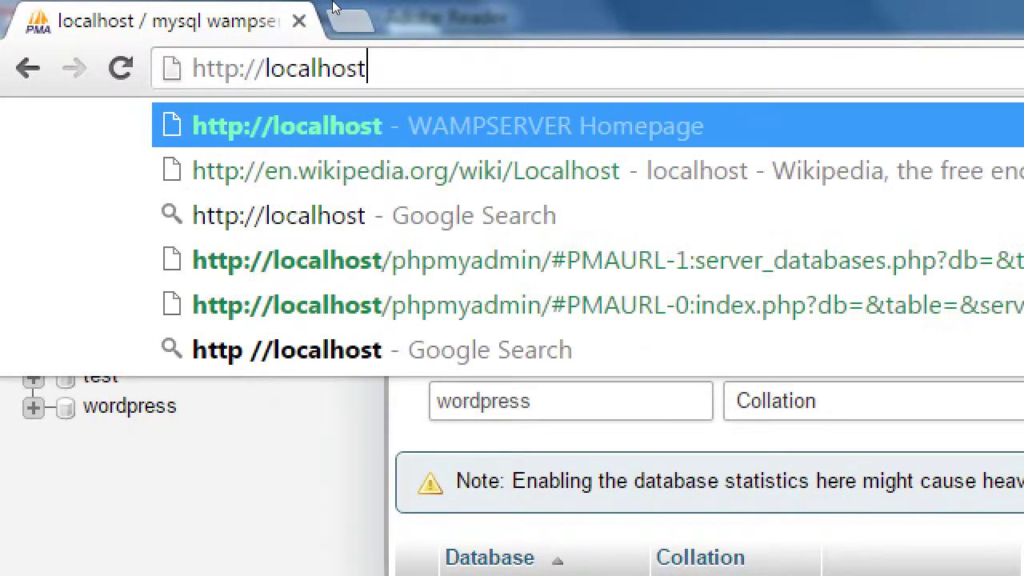
pyautogui.write('/')
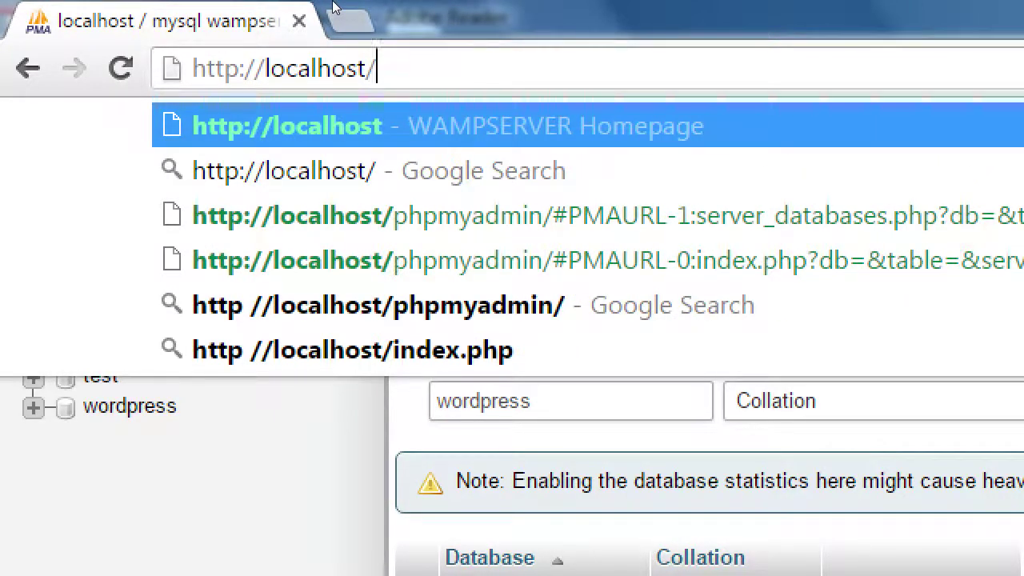
pyautogui.write('2016')
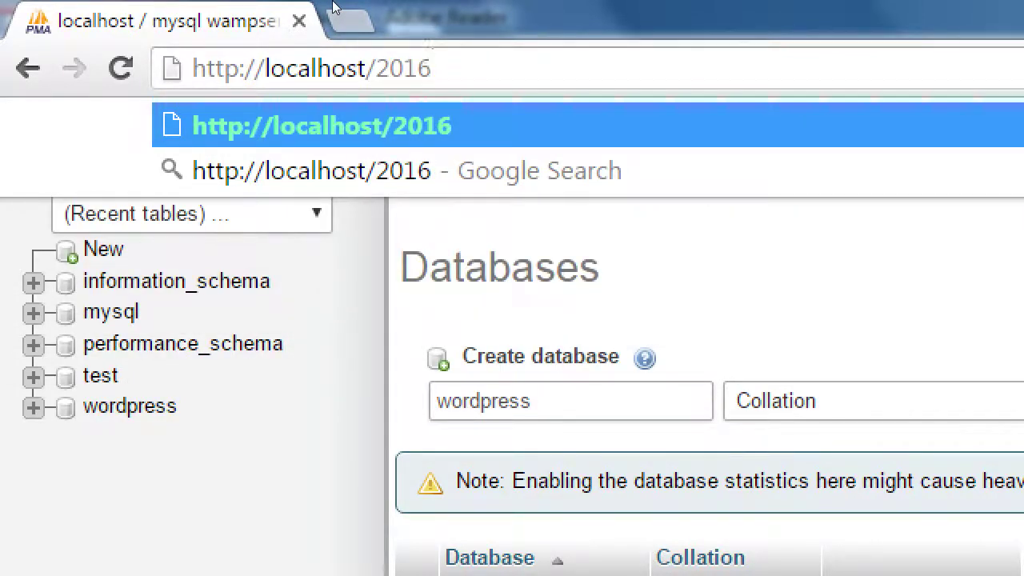
pyautogui.write('-')
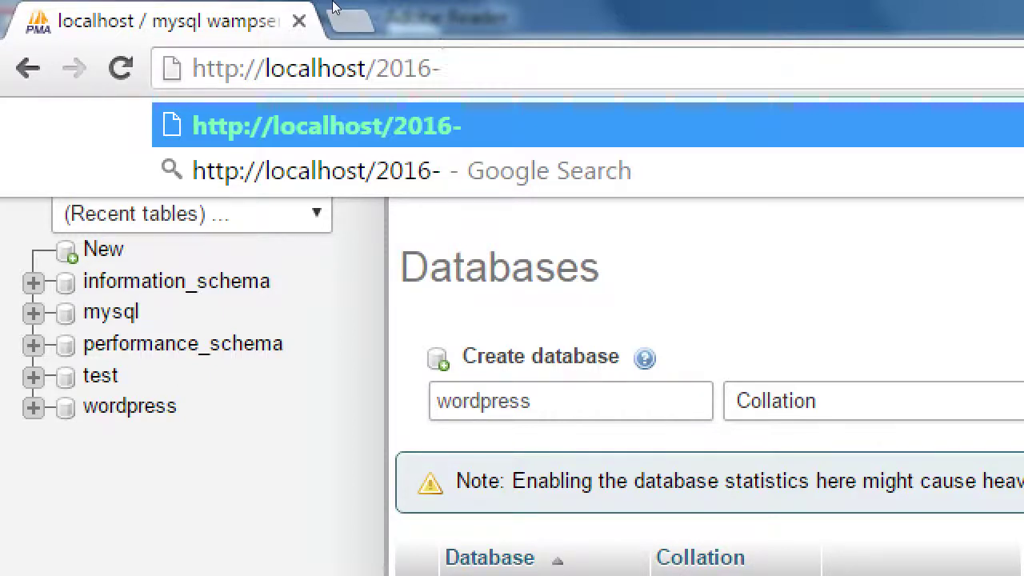
pyautogui.write('02')
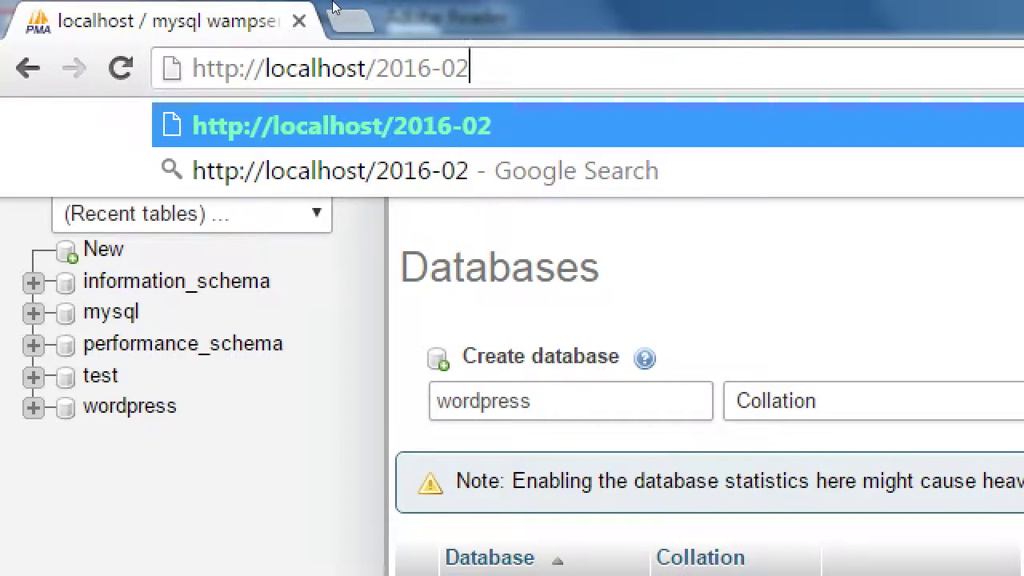
pyautogui.write('-')
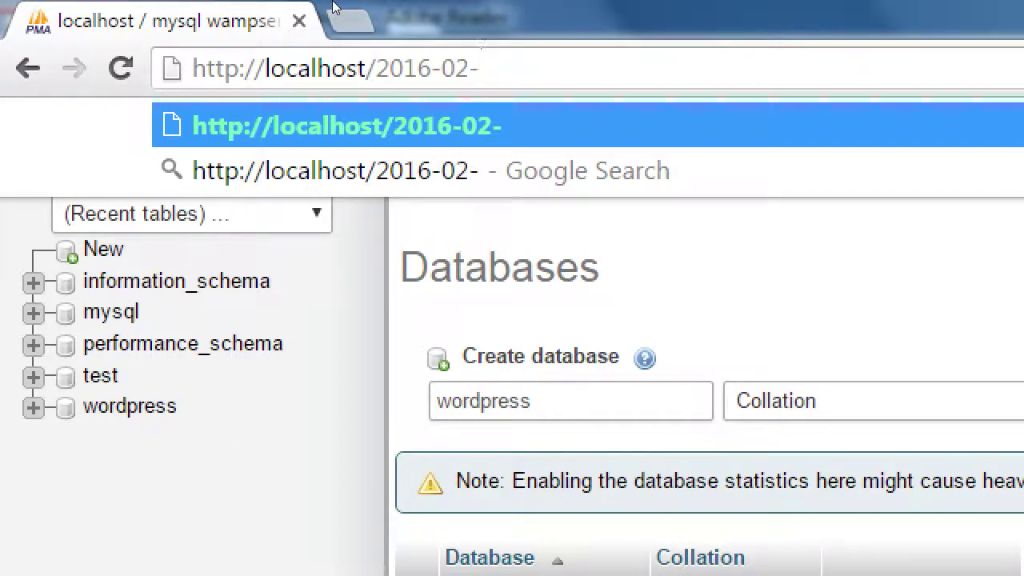
pyautogui.write('17')
pyautogui.press('super+minus')
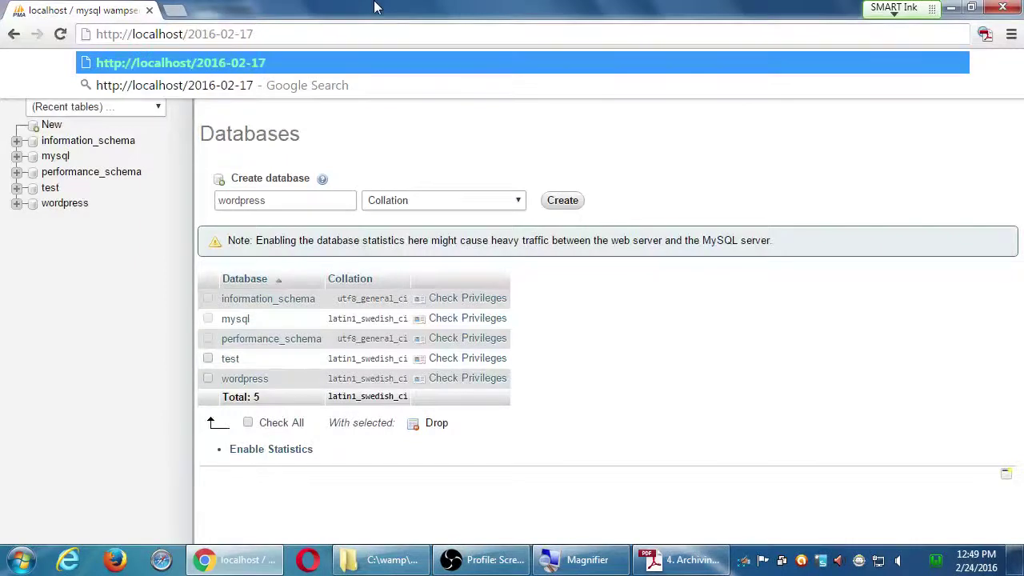
# - Look at C:\wamp\www in Explorer to confirm the folder is named 2016-02-17
pyautogui.click(396, 560)
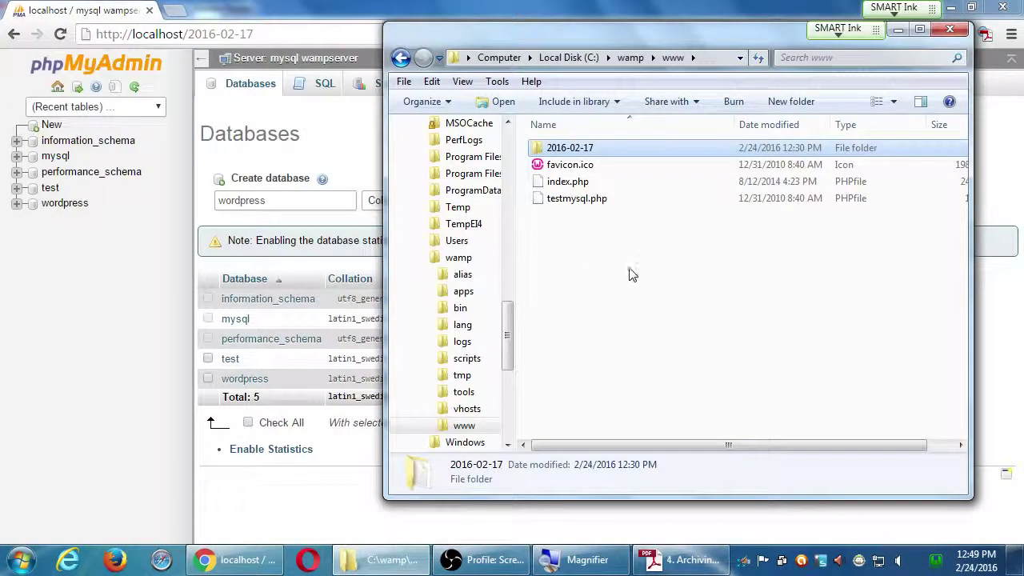
pyautogui.press('super+plus')
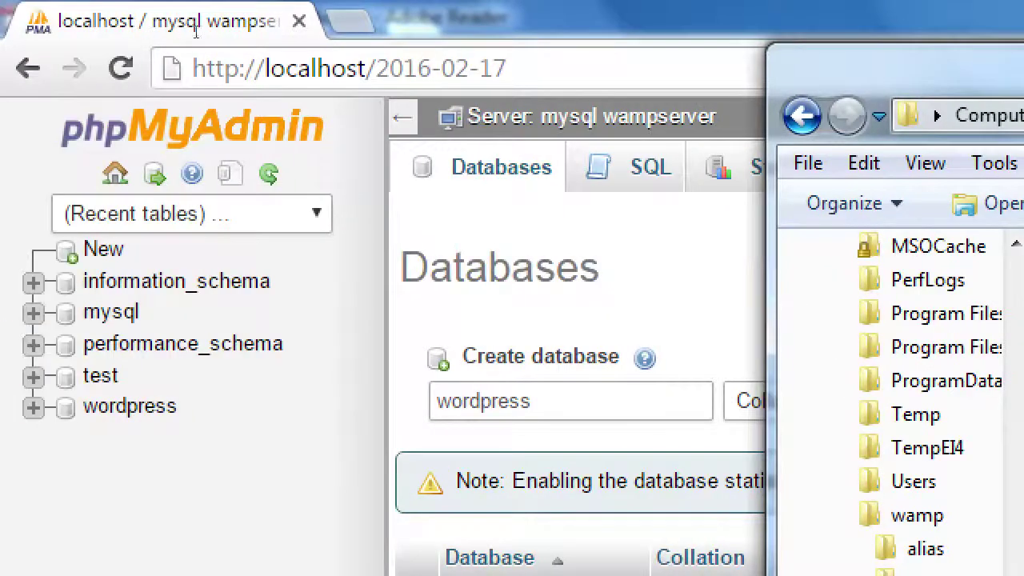
pyautogui.click(269, 37)
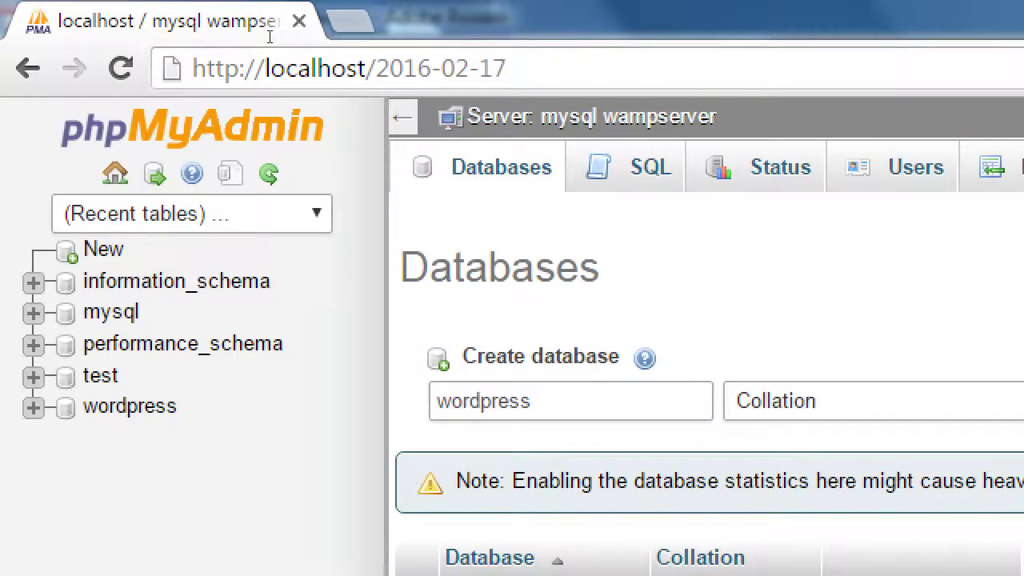
pyautogui.write('/i')
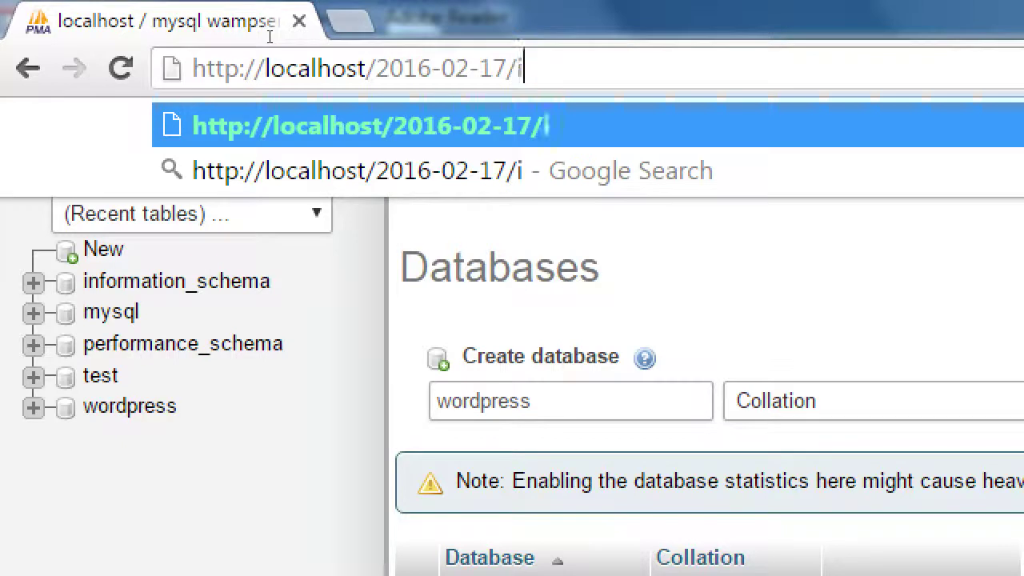
pyautogui.write('nstaller.php')
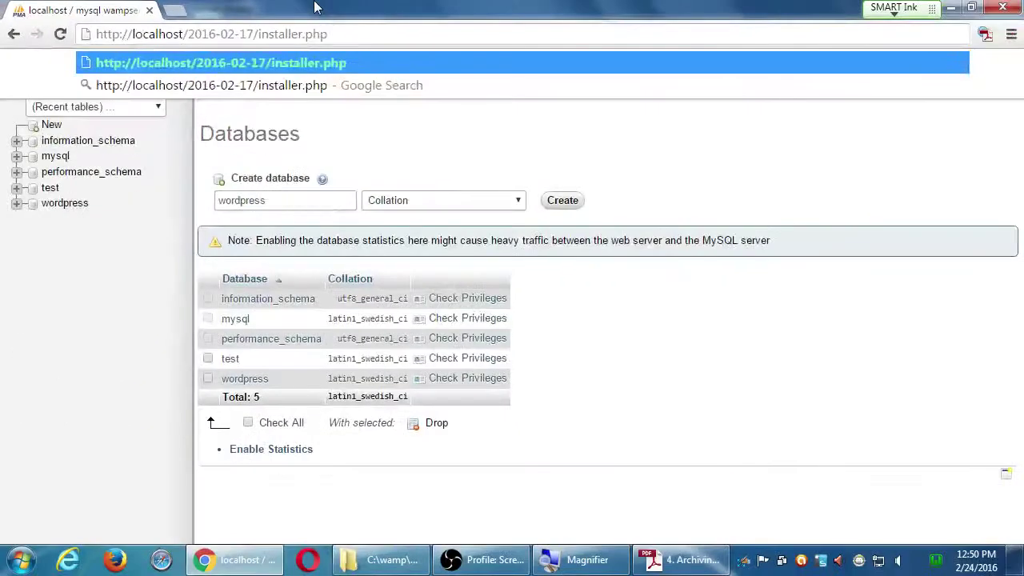
pyautogui.press('Return')
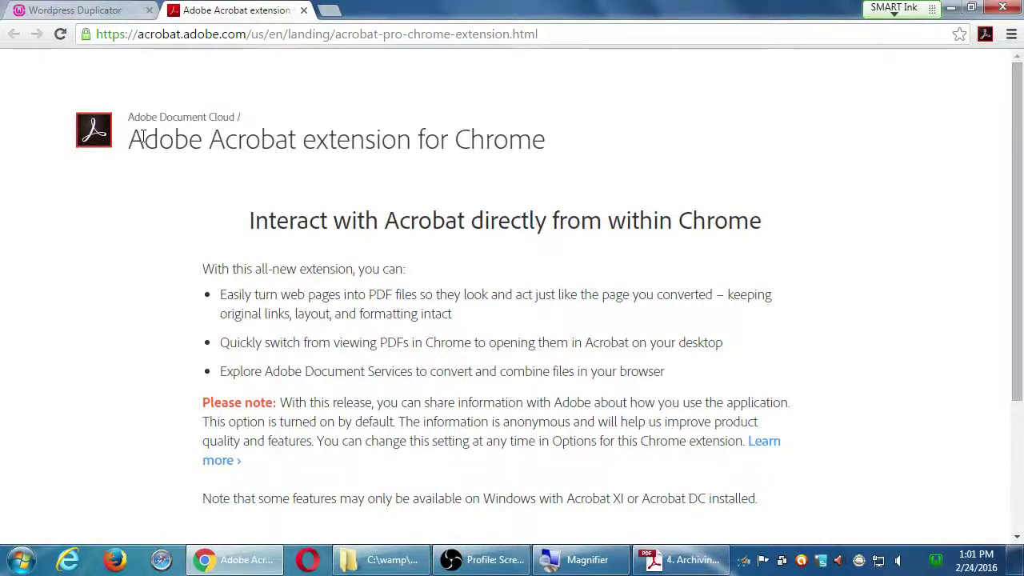
# - Close the Adobe Acrobat extension tab to reveal the Duplicator Step 1 page
pyautogui.hotkey('ctrl', 'w')
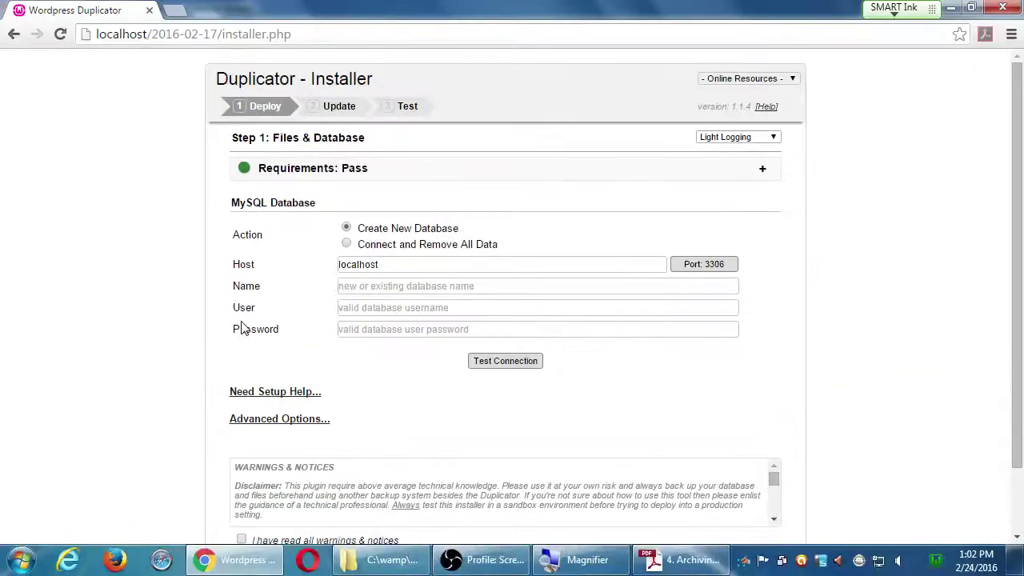
pyautogui.click(680, 560)
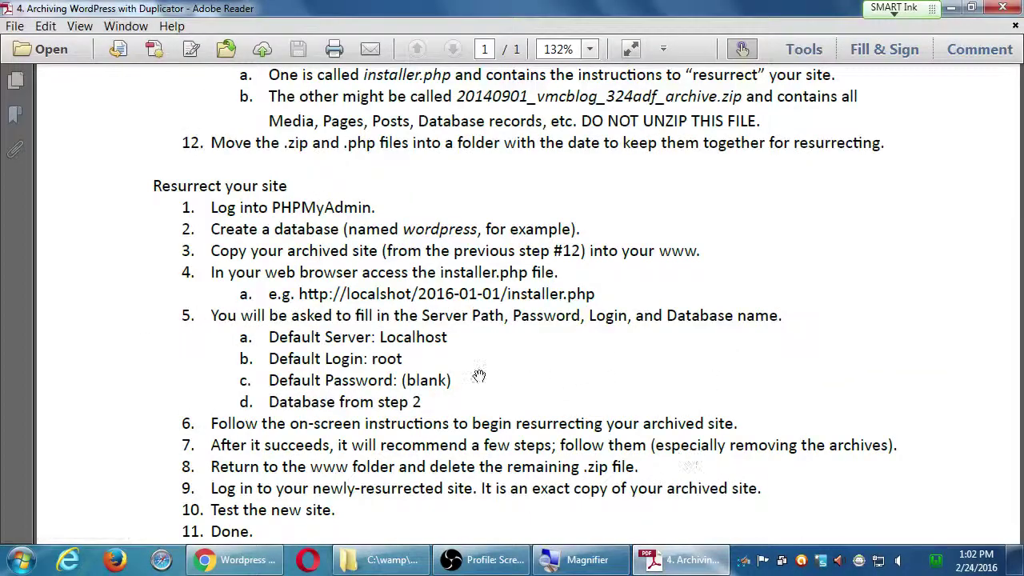
pyautogui.scroll(-1, 366, 342)
pyautogui.scroll(-1, 366, 343)
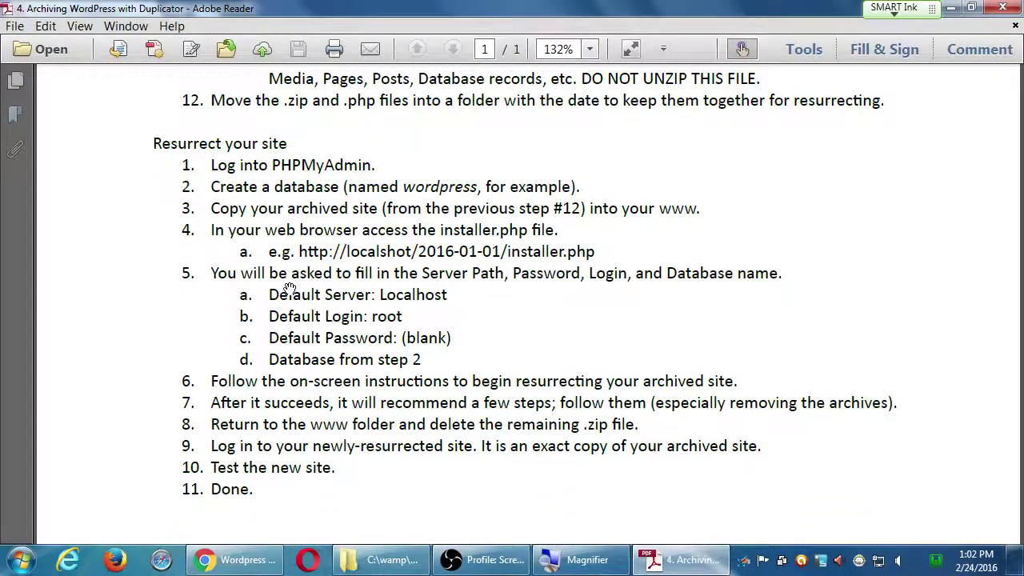
pyautogui.hotkey('alt', 'Tab')
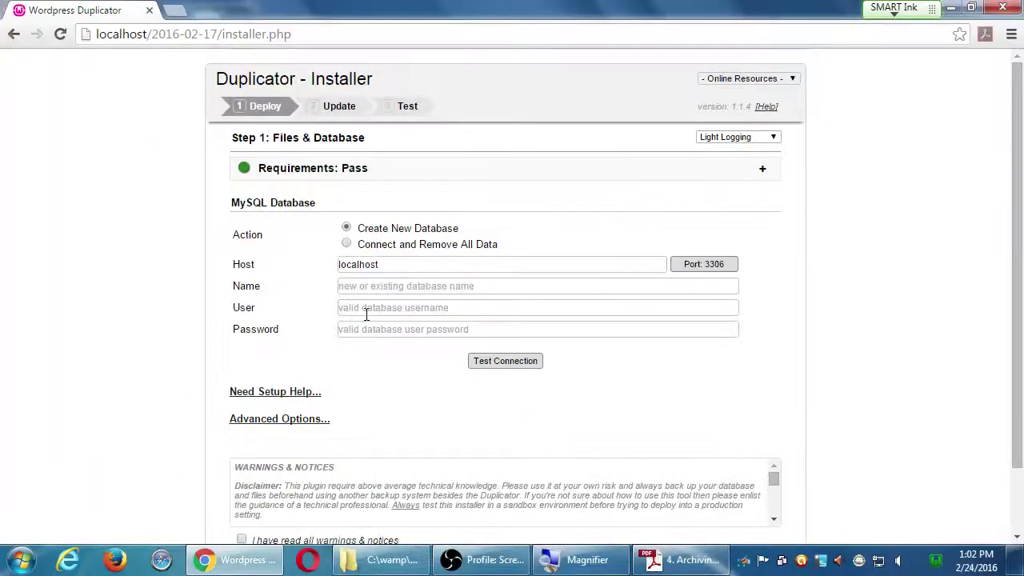
pyautogui.hotkey('alt', 'Tab')
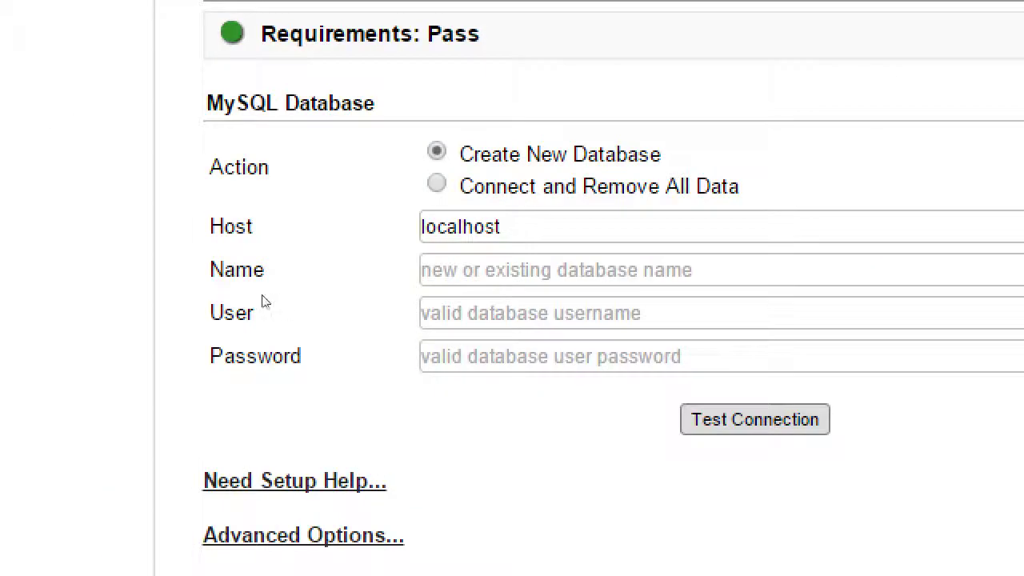
pyautogui.moveTo(224, 272); pyautogui.dragTo(263, 274)
pyautogui.moveTo(241, 306); pyautogui.dragTo(209, 312)
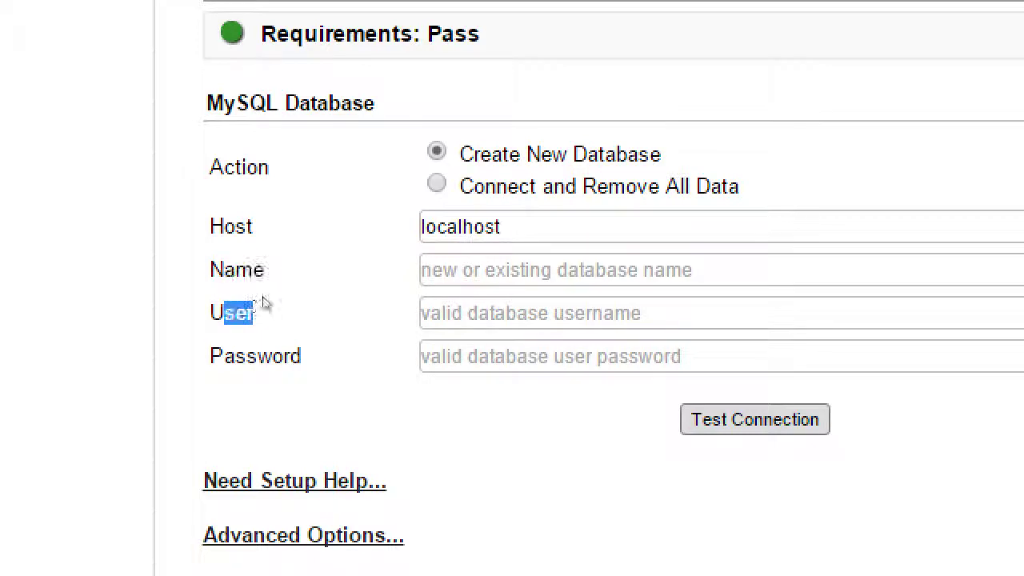
pyautogui.click(264, 298)
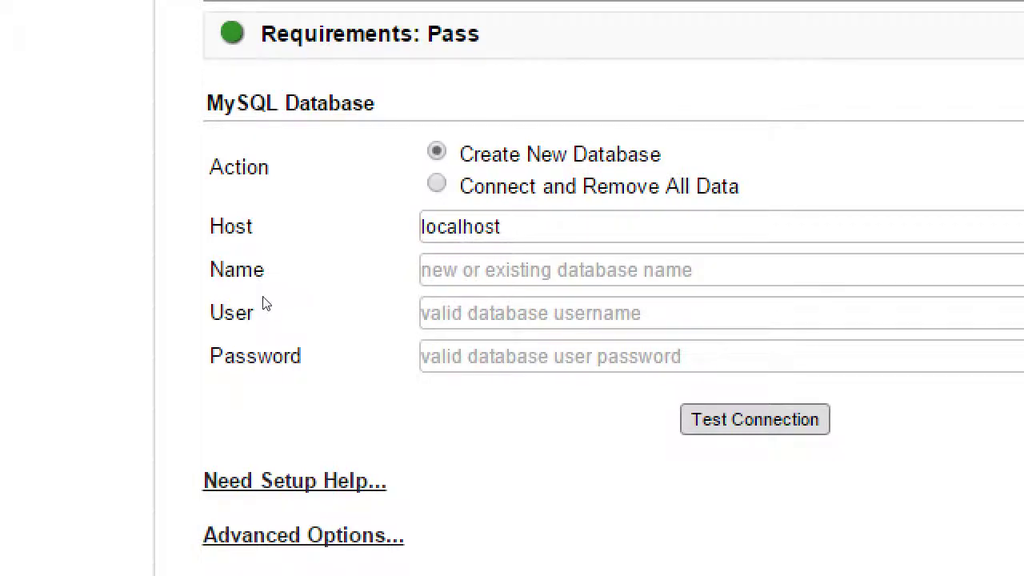
pyautogui.hotkey('alt', 'Tab')
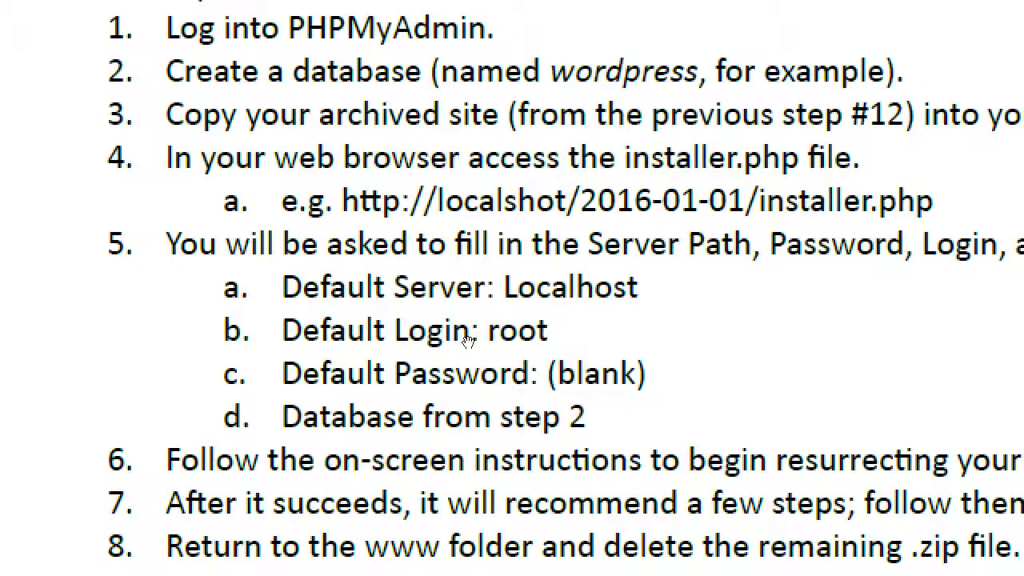
pyautogui.hotkey('alt', 'Tab')
pyautogui.click(391, 283)
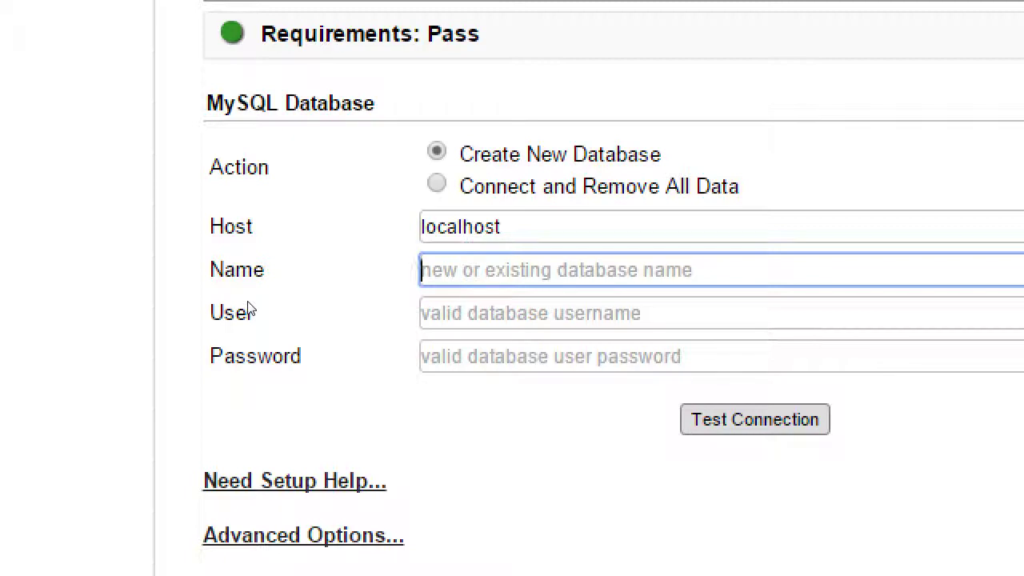
# - Enter wordpress as the MySQL database name and root as the database user
pyautogui.write('root')
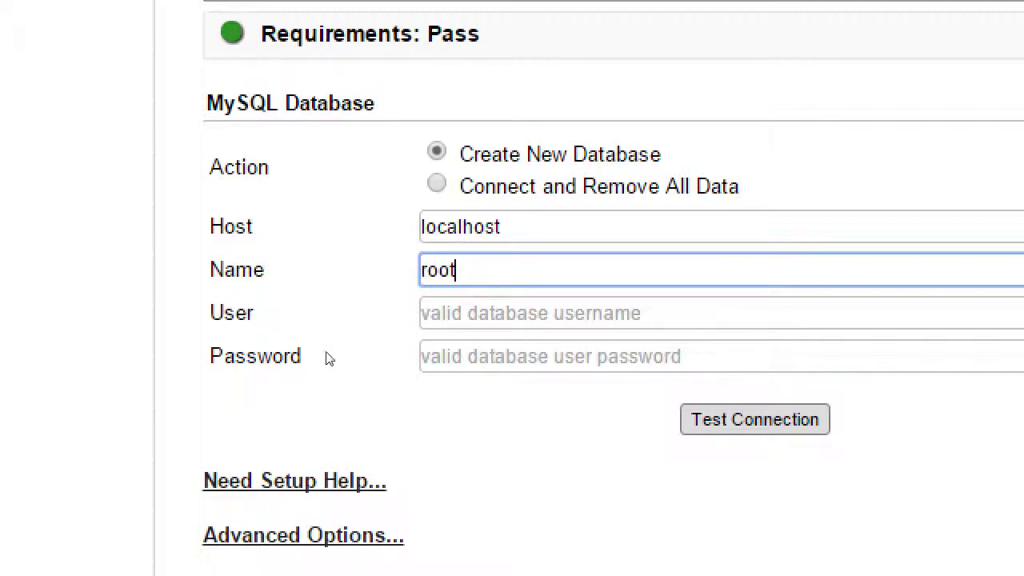
pyautogui.press('BackSpace')
pyautogui.press('BackSpace')
pyautogui.press('BackSpace')
pyautogui.press('BackSpace')
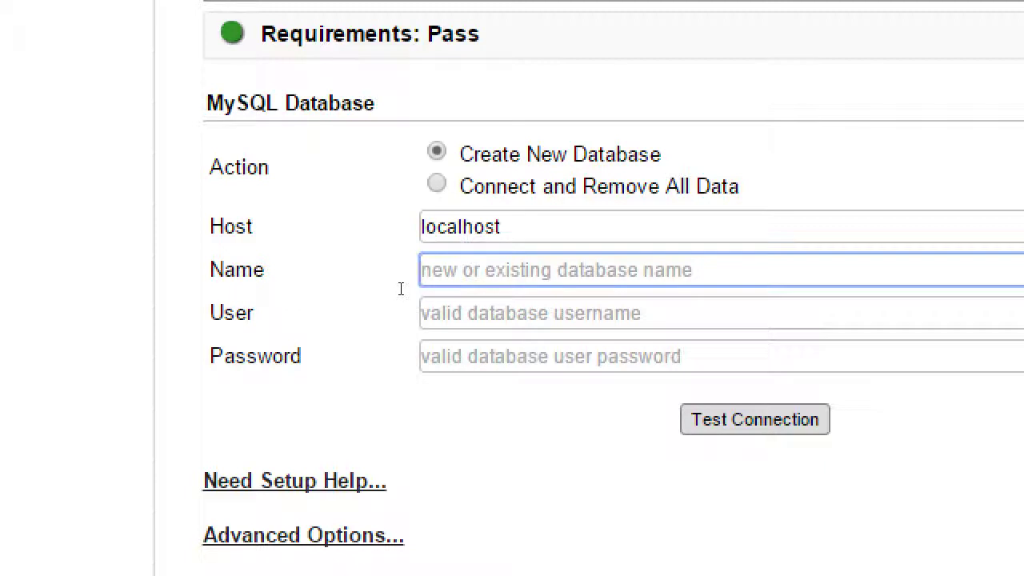
pyautogui.write('wir')
pyautogui.press('BackSpace')
pyautogui.press('BackSpace')
pyautogui.write('o')
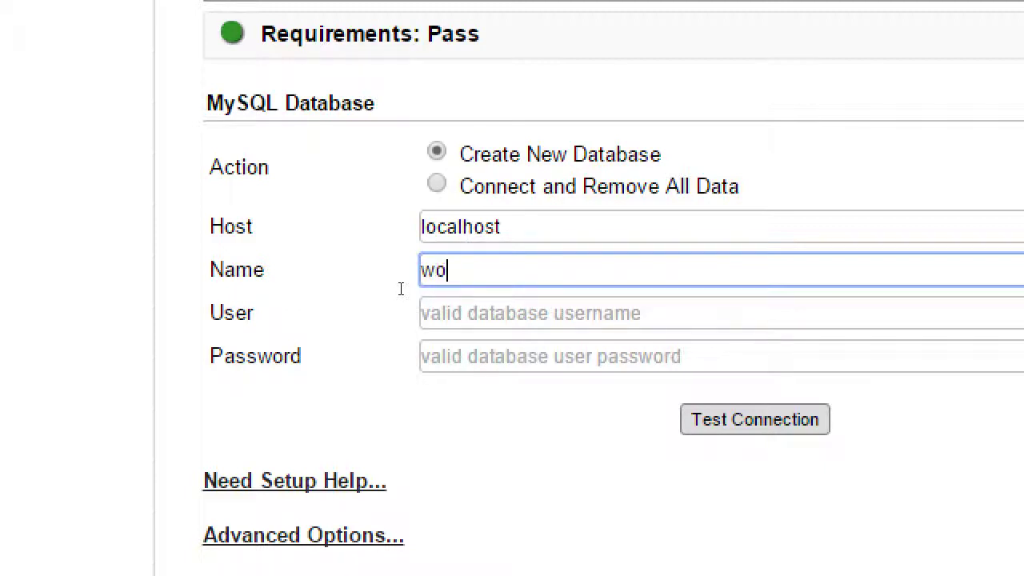
pyautogui.write('rdpress')
pyautogui.press('Tab')
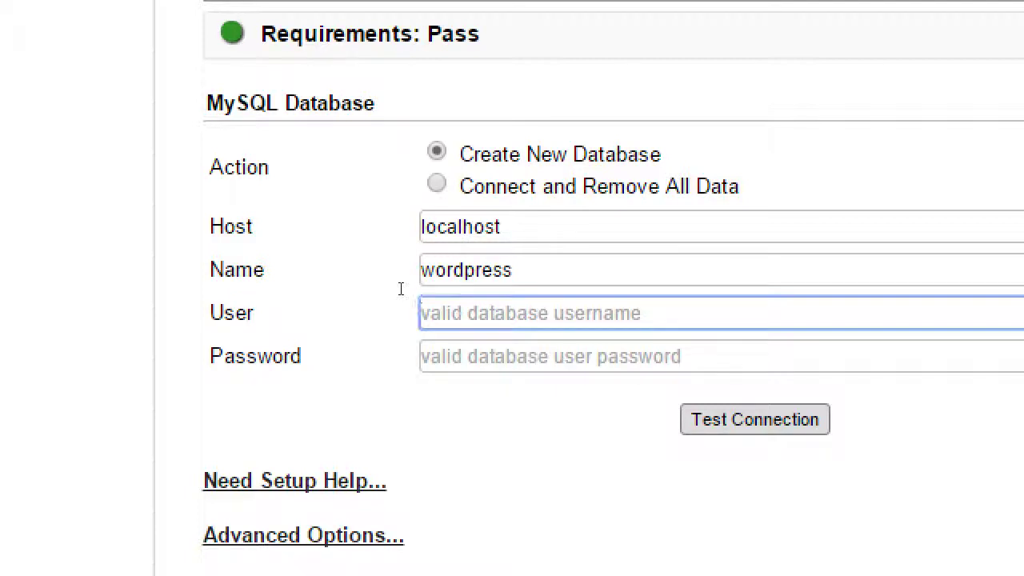
pyautogui.write('root')
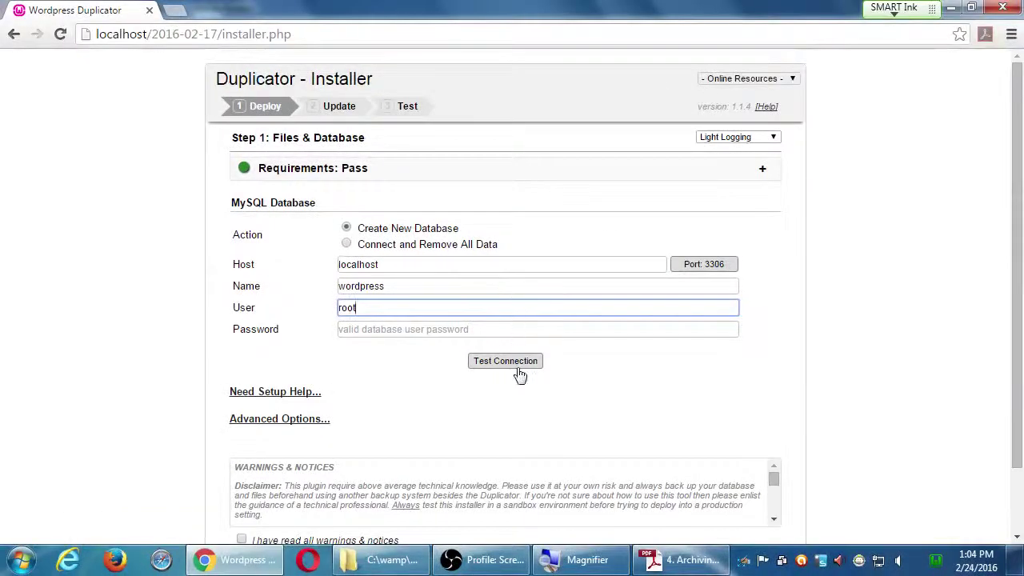
# - Run Test Connection and check that Server Connected reports Success
pyautogui.click(782, 423)
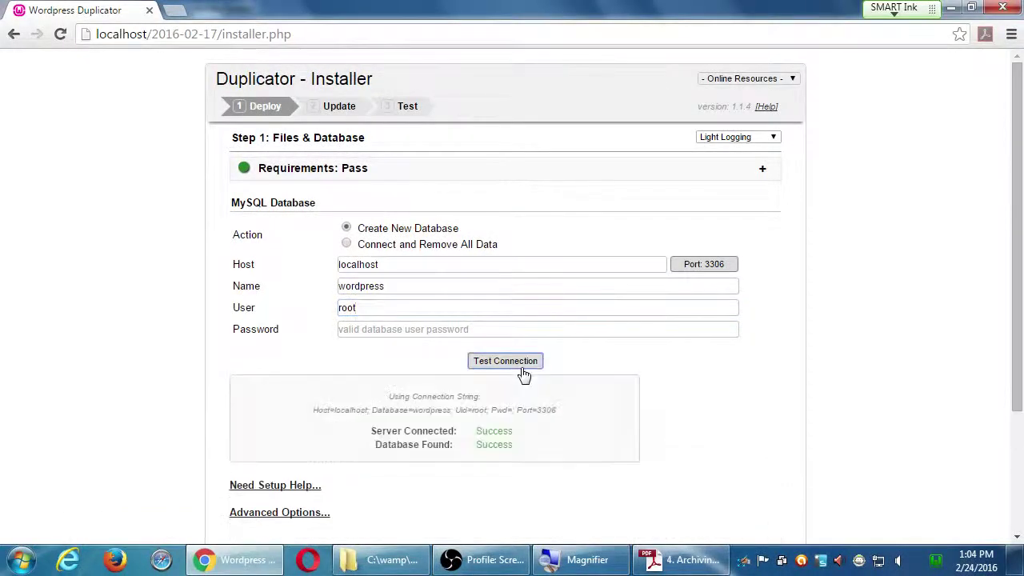
pyautogui.doubleClick(558, 434)
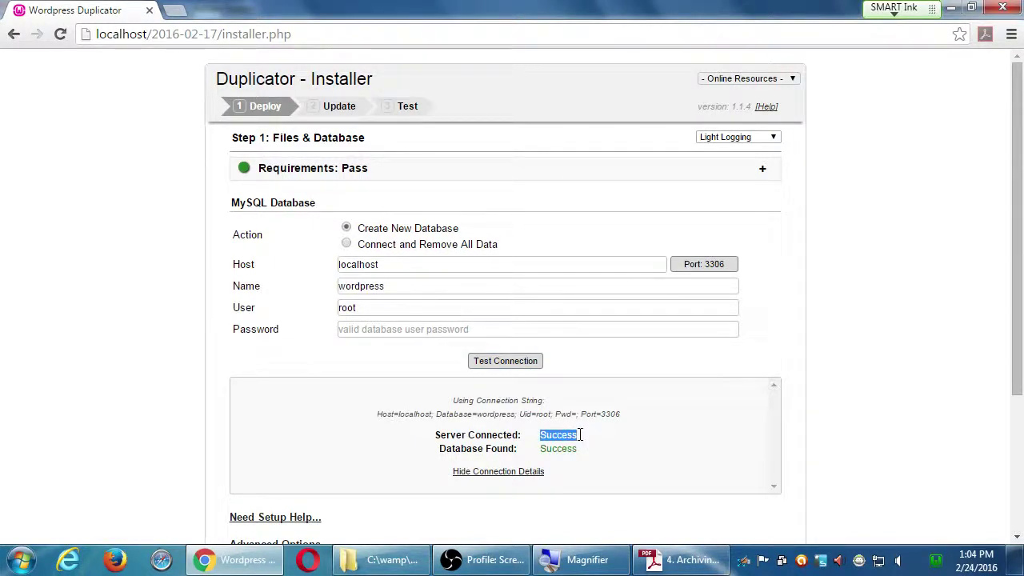
pyautogui.click(581, 434)
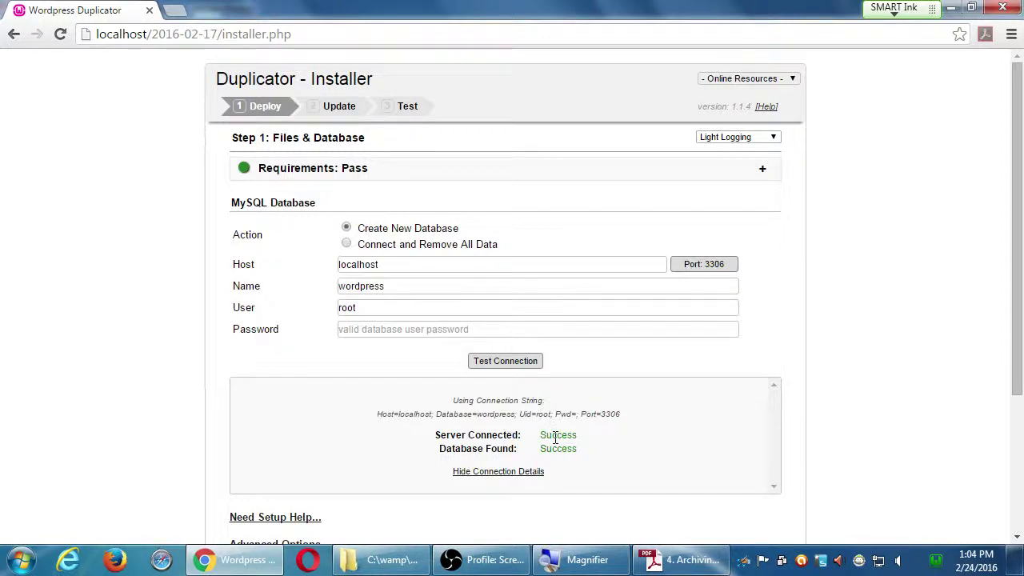
# - Change the database name to Wordpress and rerun the connection test
pyautogui.click(353, 286)
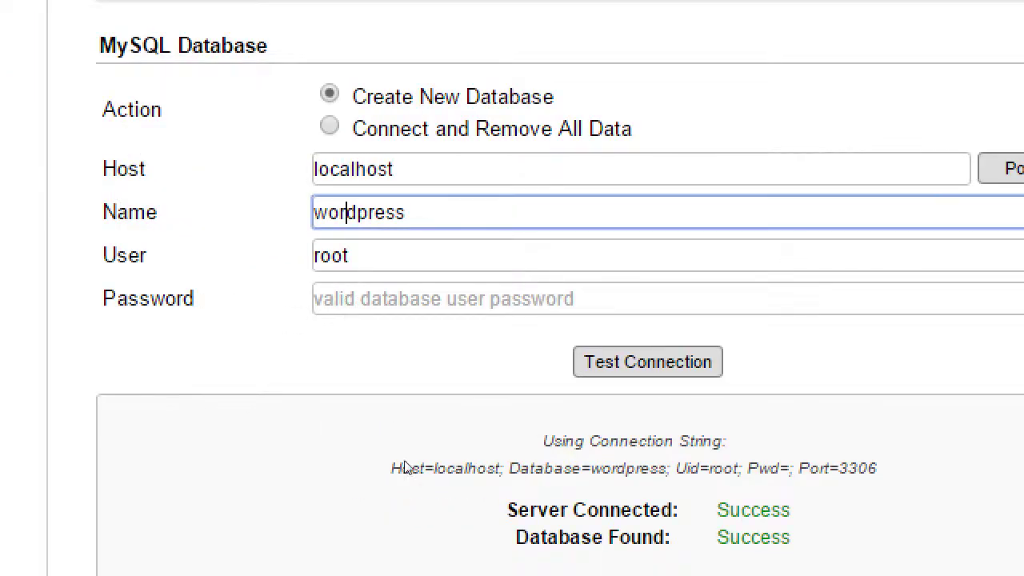
pyautogui.press('Home')
pyautogui.press('Delete')
pyautogui.write('W')
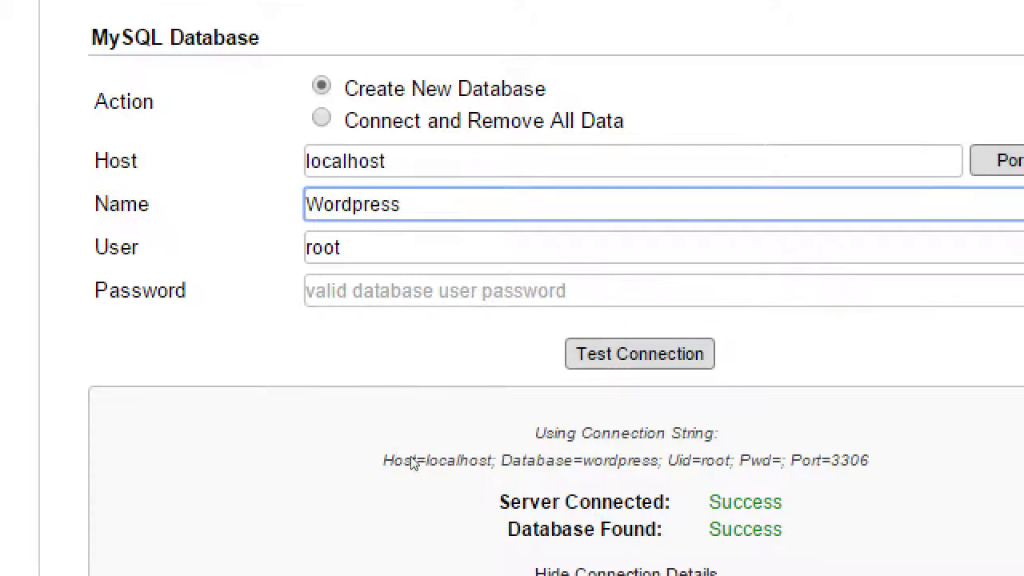
pyautogui.click(312, 391)
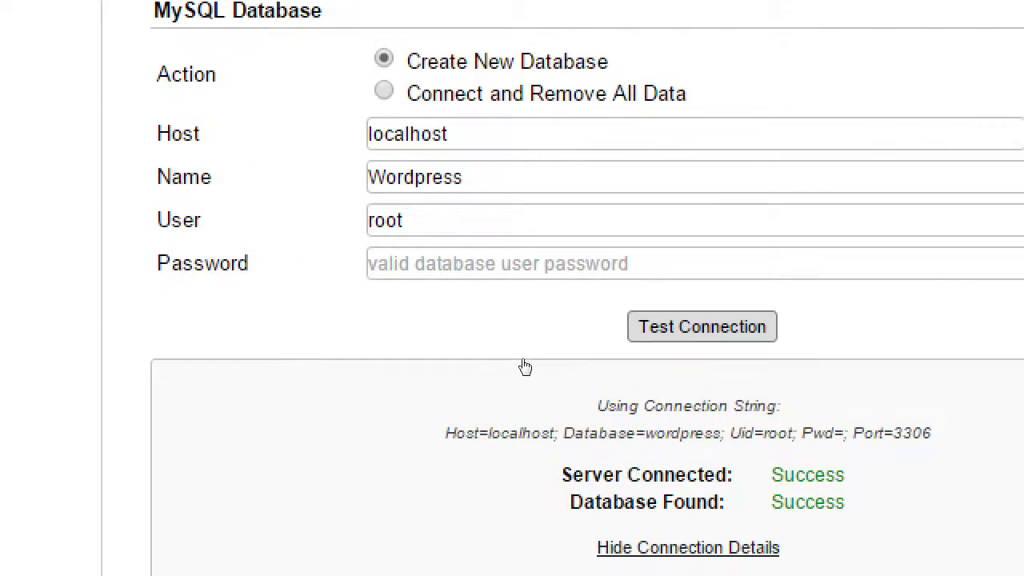
pyautogui.press('Tab')
pyautogui.press('Return')
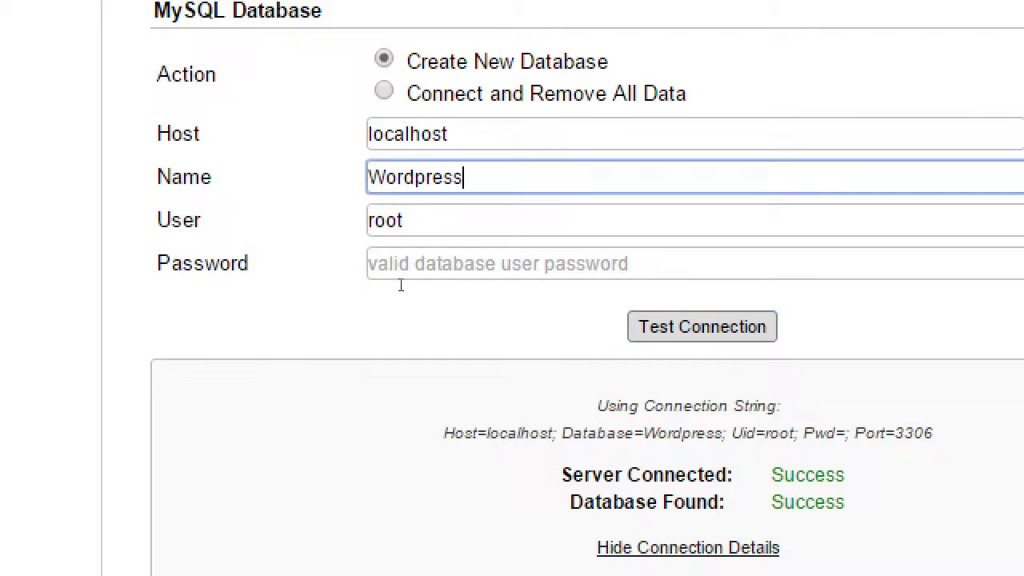
pyautogui.press('Tab')
pyautogui.press('Tab')
pyautogui.press('Tab')
pyautogui.press('Return')
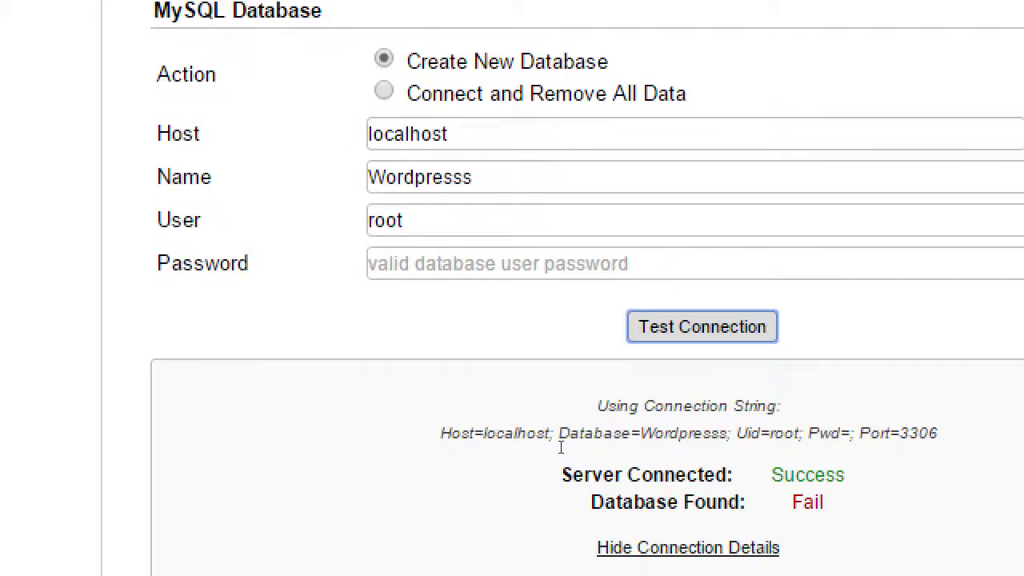
# - Restore the database name to wordpress and retest until Database Found shows Success
pyautogui.hotkey('shift', 'Tab')
pyautogui.hotkey('shift', 'Tab')
pyautogui.hotkey('shift', 'Tab')
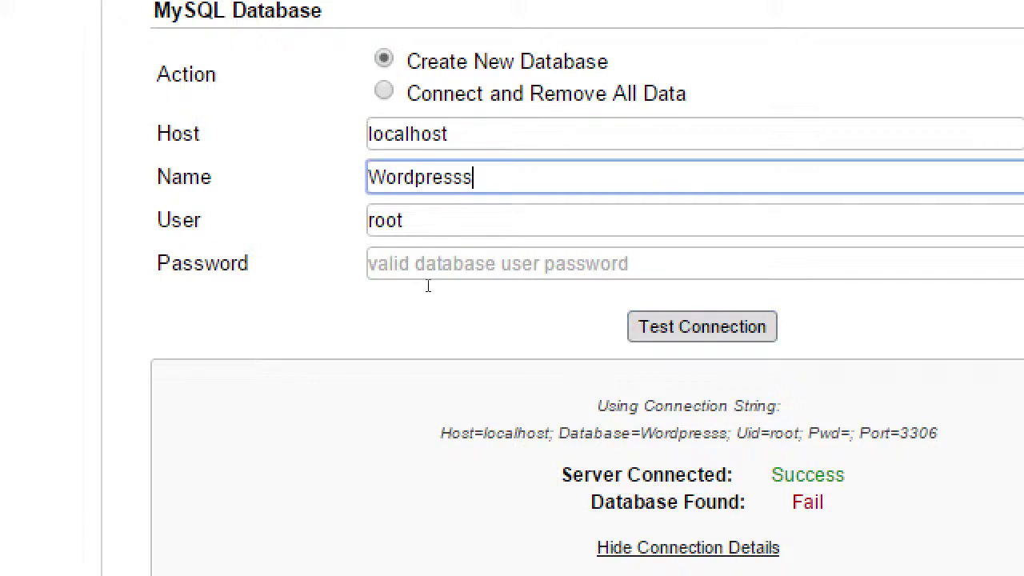
pyautogui.hotkey('ctrl', 'a')
pyautogui.write('wordpres')
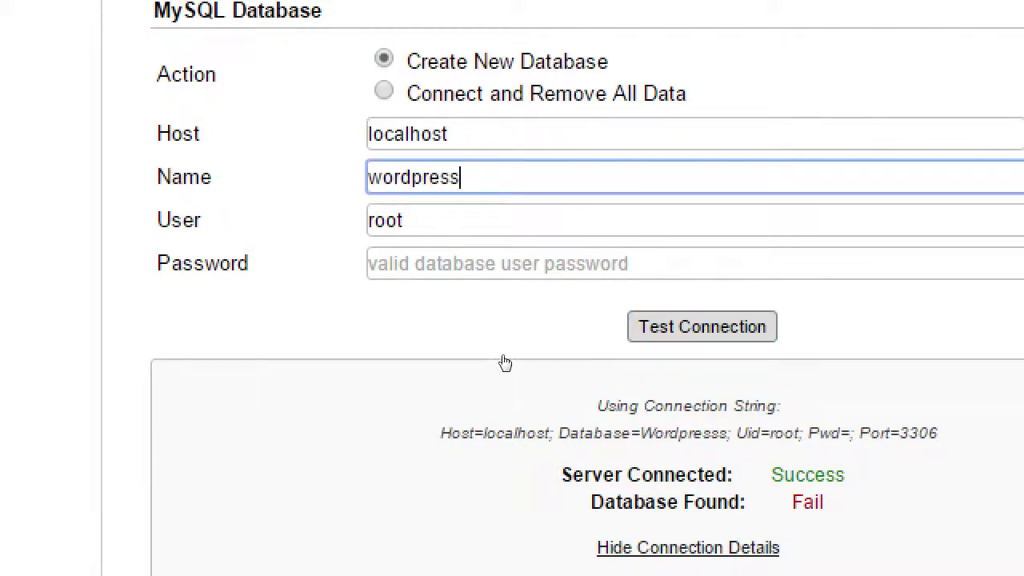
pyautogui.press('Tab')
pyautogui.press('Tab')
pyautogui.press('Tab')
pyautogui.press('Return')
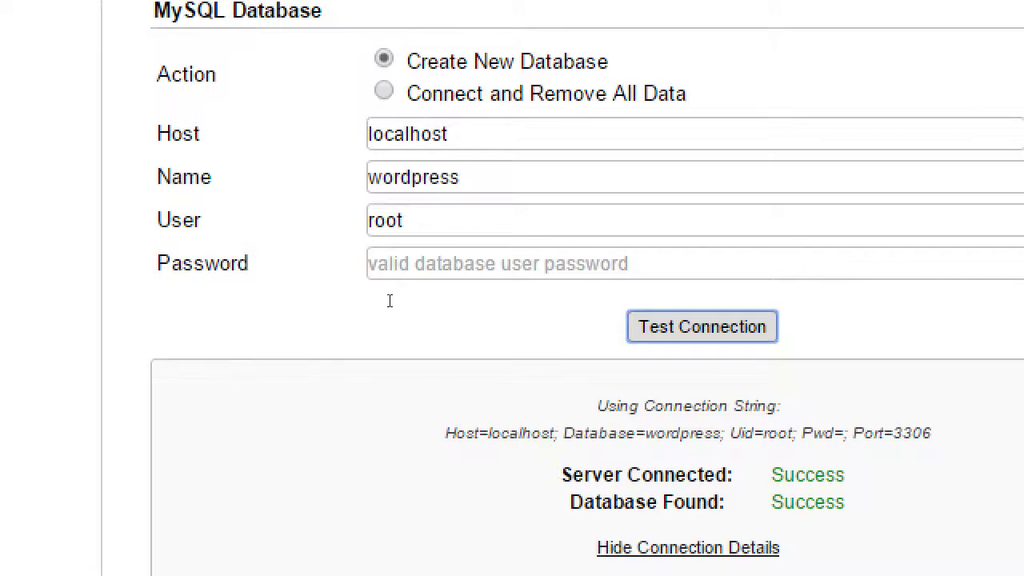
pyautogui.hotkey('shift', 'Tab')
pyautogui.hotkey('shift', 'Tab')
pyautogui.press('Tab')
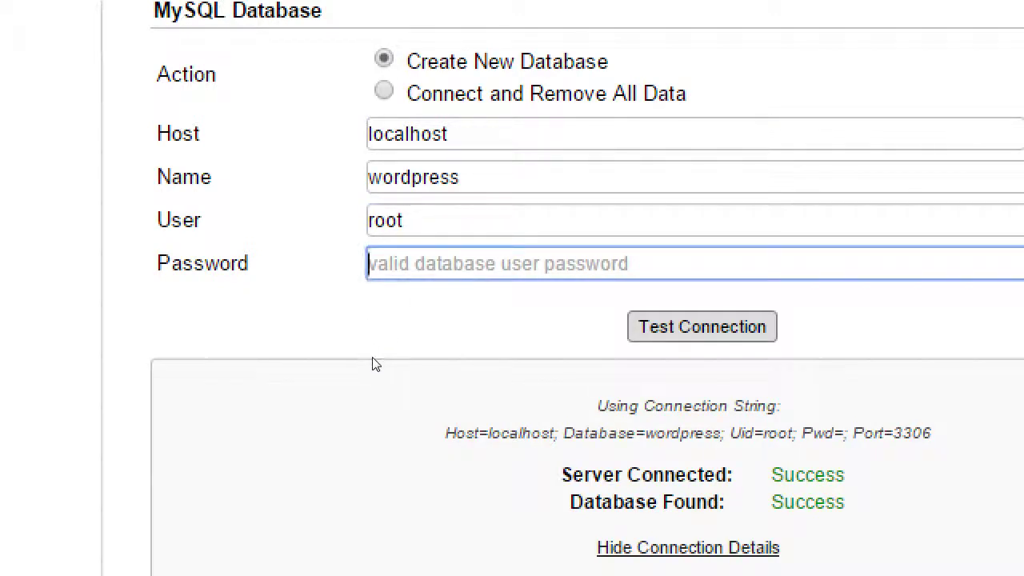
# - Scroll through the Warnings & Notices and tick 'I have read all warnings & notices'
pyautogui.scroll(-1, 376, 364)
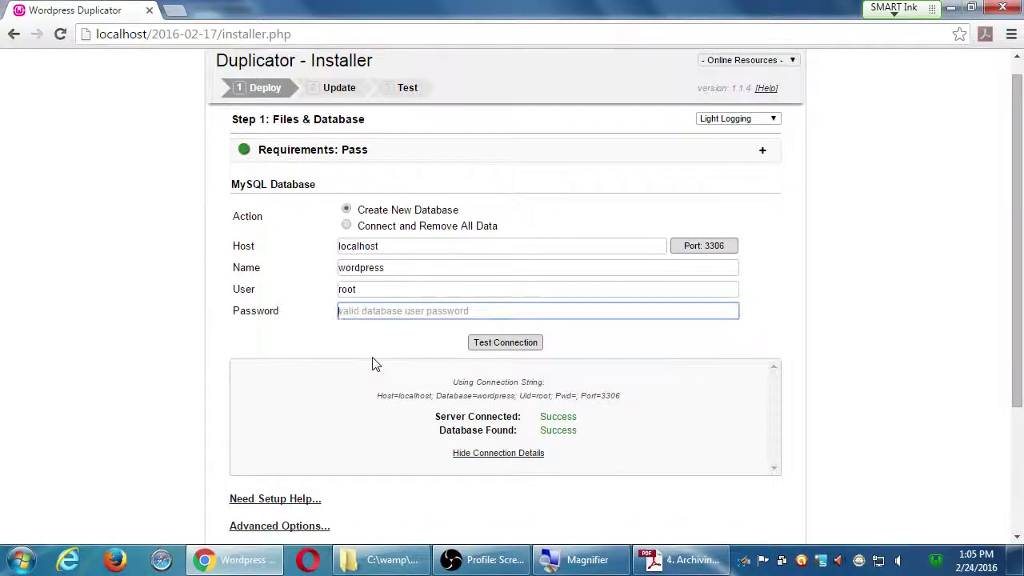
pyautogui.scroll(-4, 372, 364)
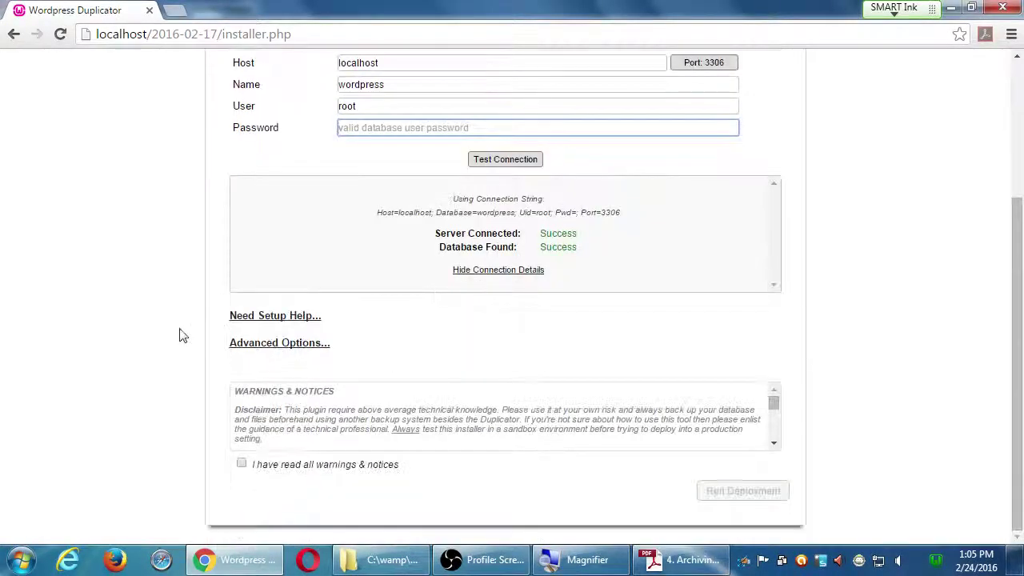
pyautogui.click(331, 415)
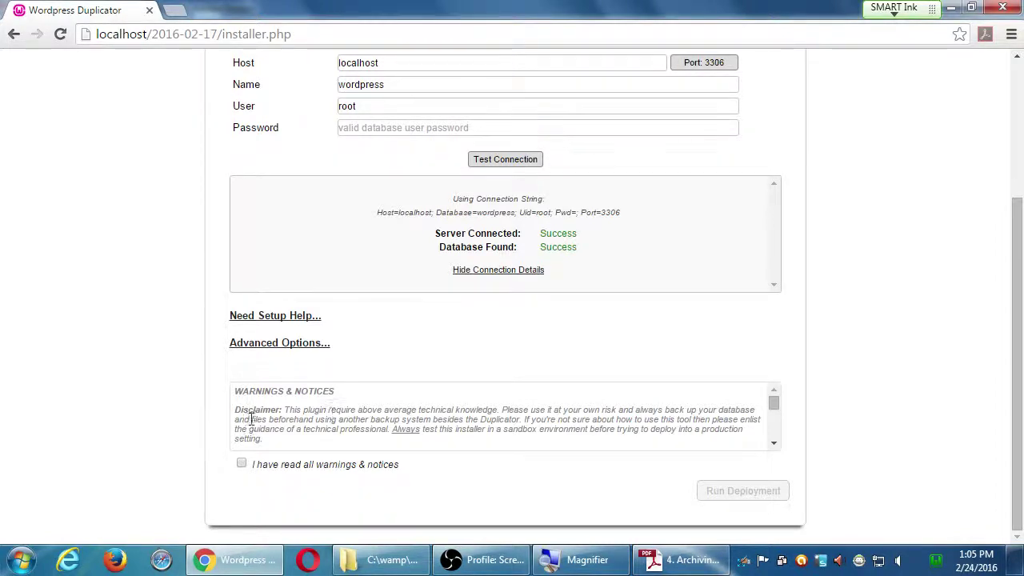
pyautogui.moveTo(772, 405); pyautogui.dragTo(776, 439)
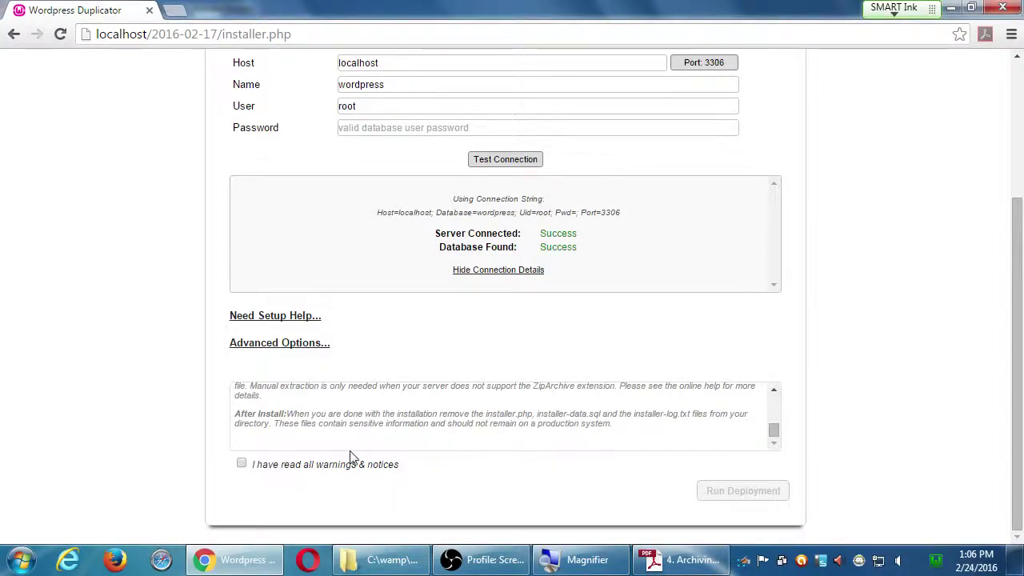
pyautogui.click(241, 465)
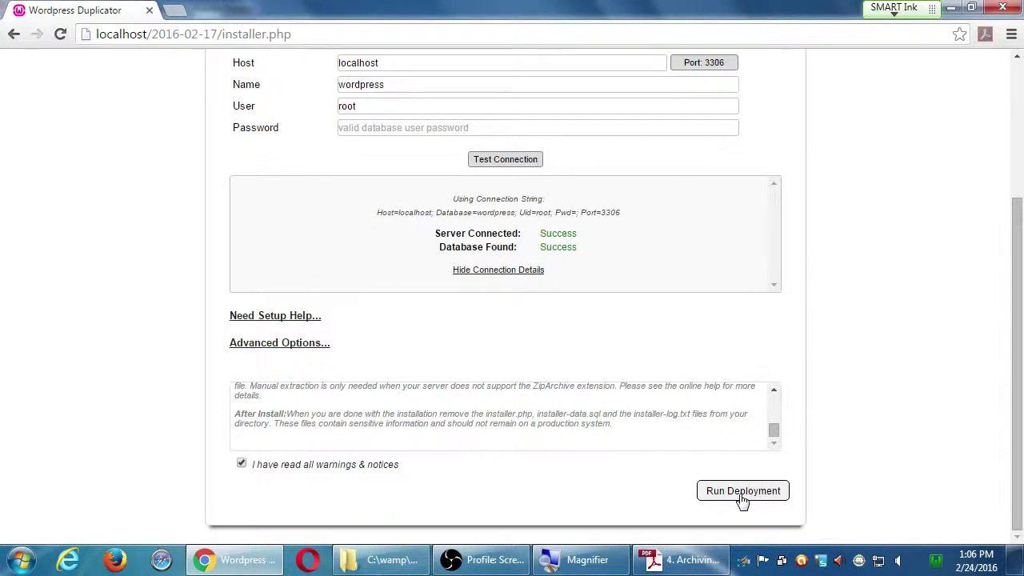
# - Run Deployment and confirm the 'localhost says' dialog with OK
pyautogui.click(743, 491)
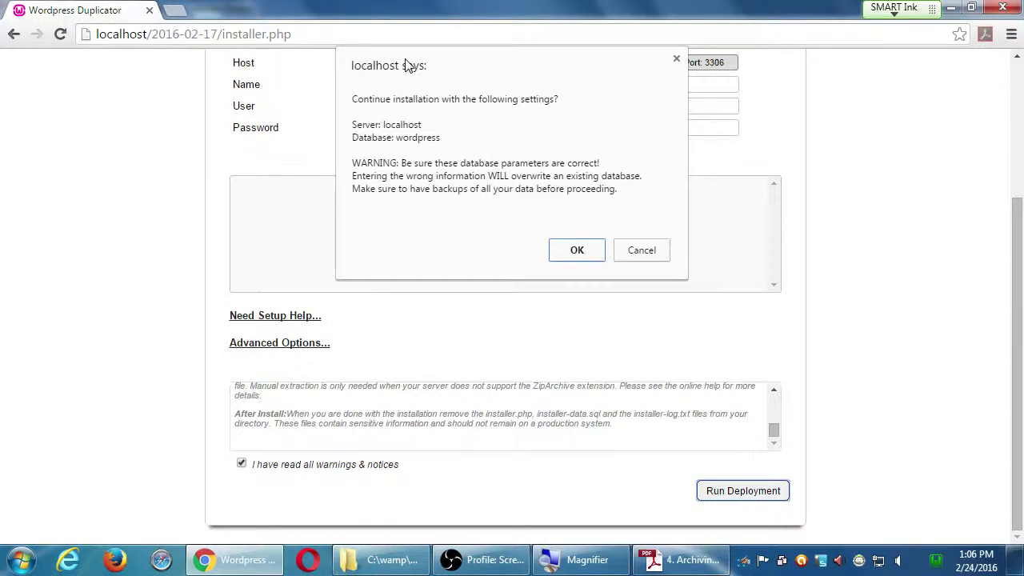
pyautogui.press('Return')
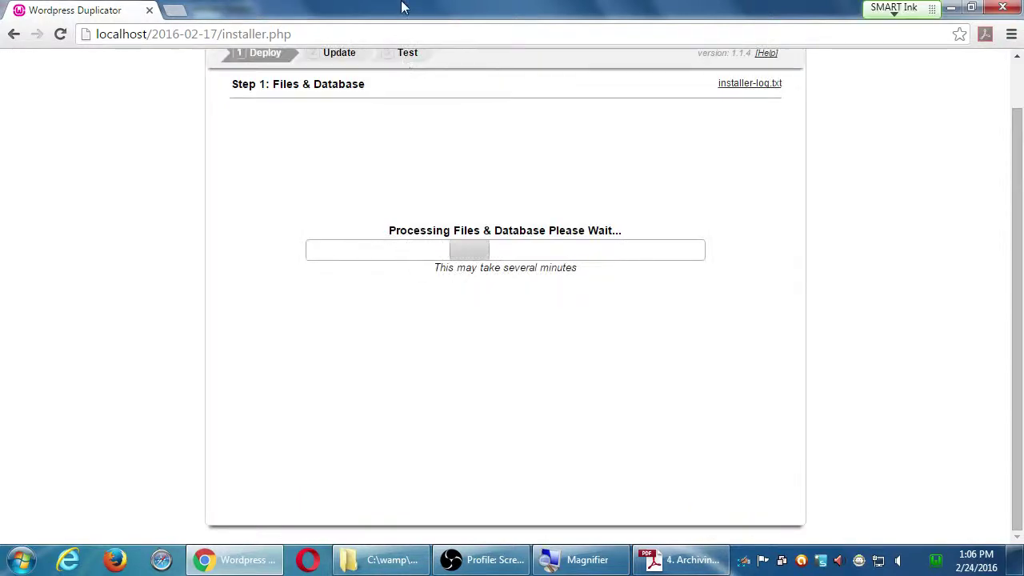
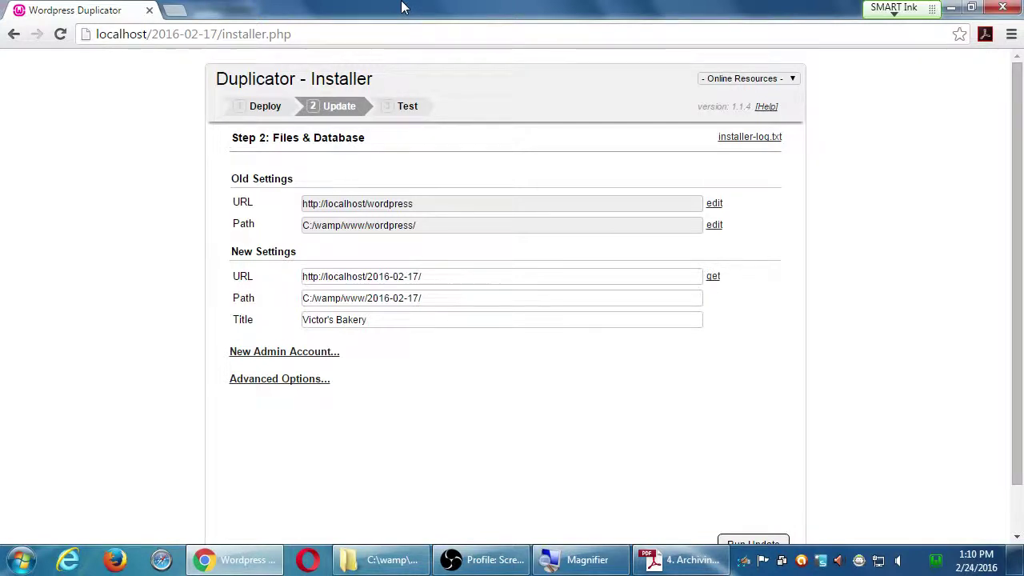
# - Magnify the installer page and review its settings, including the Victor's Bakery site title
pyautogui.press('super+plus')
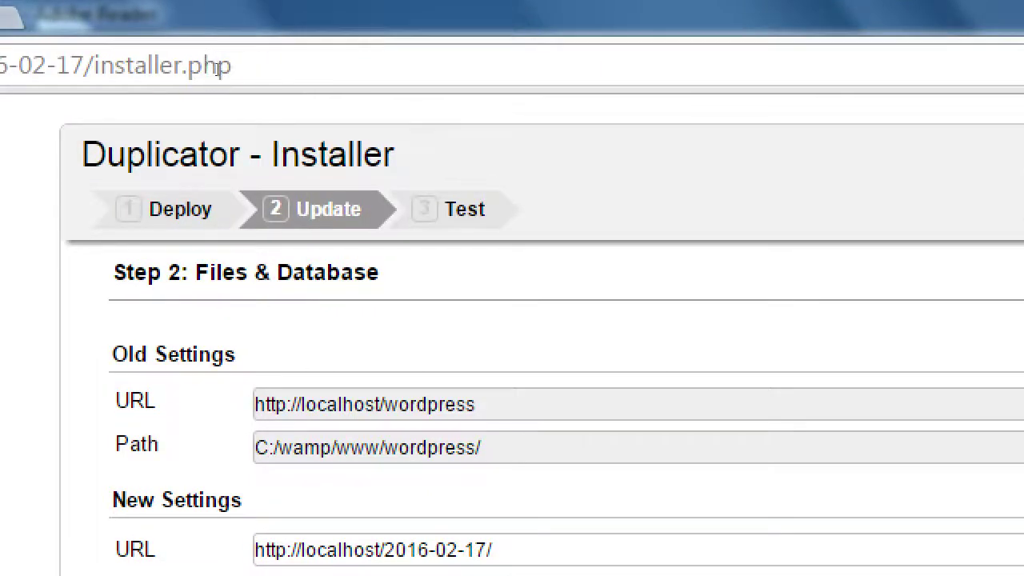
pyautogui.moveTo(220, 72); pyautogui.dragTo(277, 82)
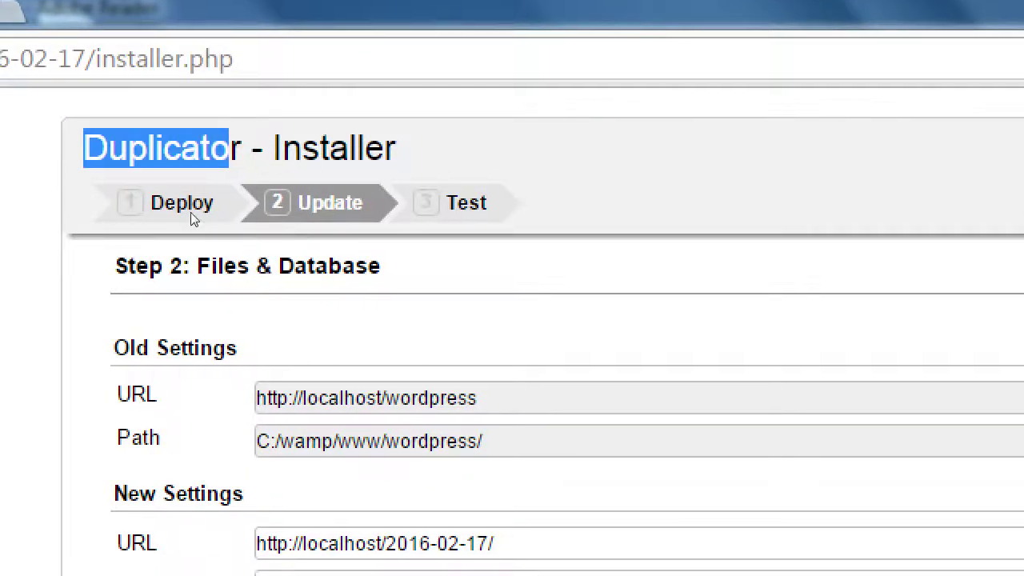
pyautogui.click(152, 177)
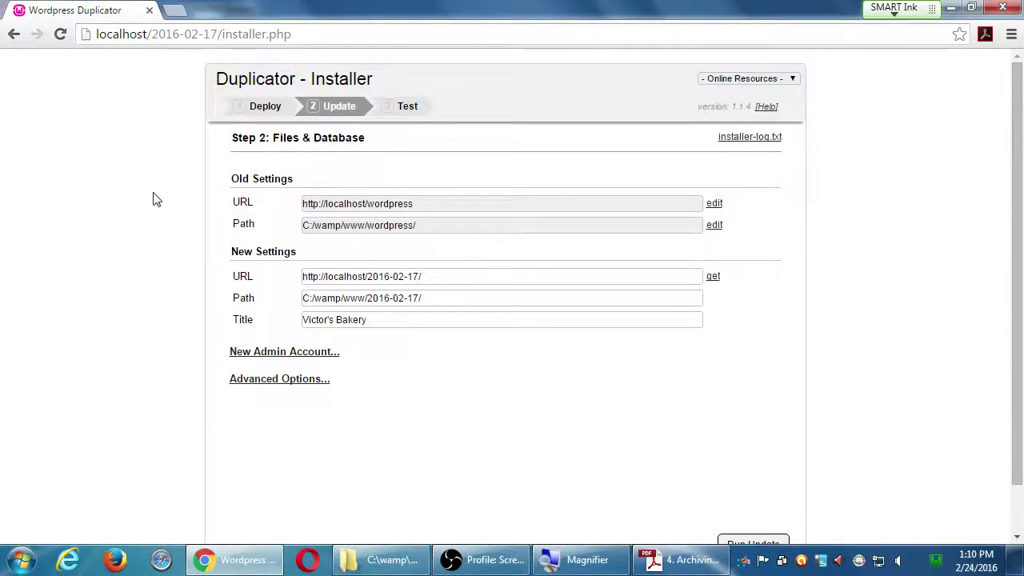
pyautogui.scroll(-1, 155, 199)
pyautogui.scroll(1, 152, 213)
pyautogui.scroll(-1, 155, 214)
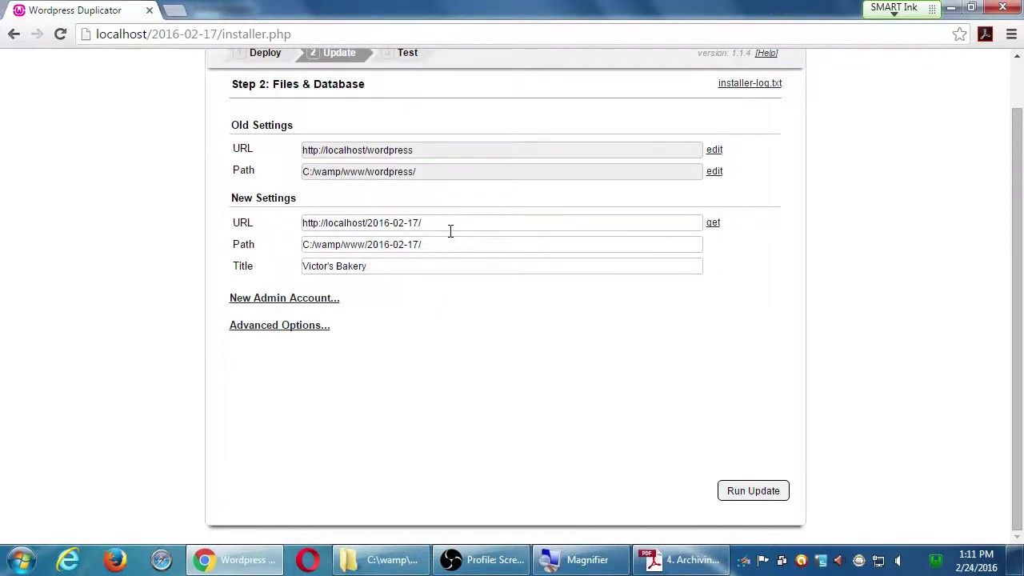
pyautogui.click(383, 267)
pyautogui.moveTo(384, 267); pyautogui.dragTo(290, 275)
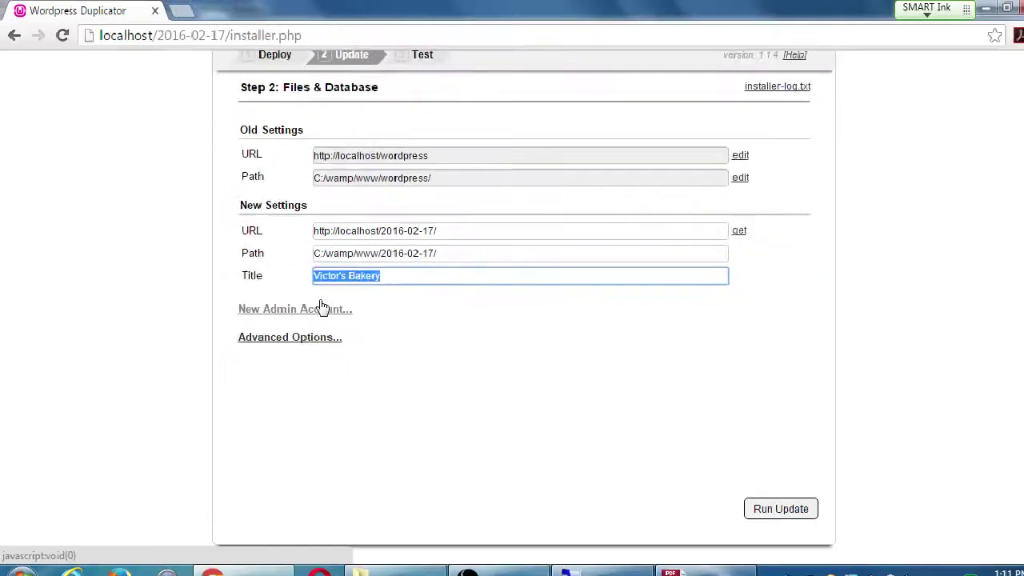
pyautogui.click(512, 365)
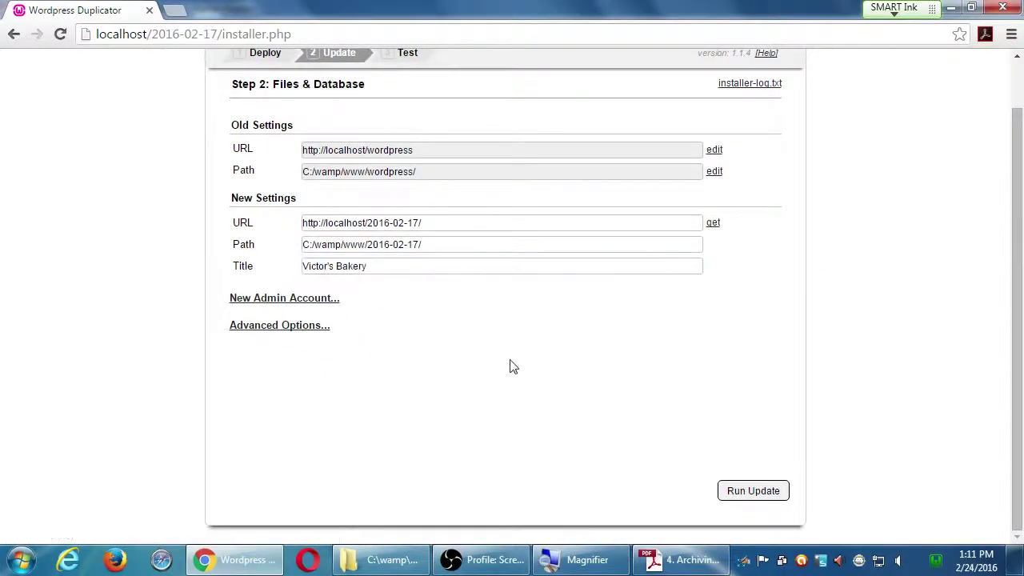
# - Run the update and confirm Deploy and Update report 0 errors and 0 warnings
pyautogui.click(750, 491)
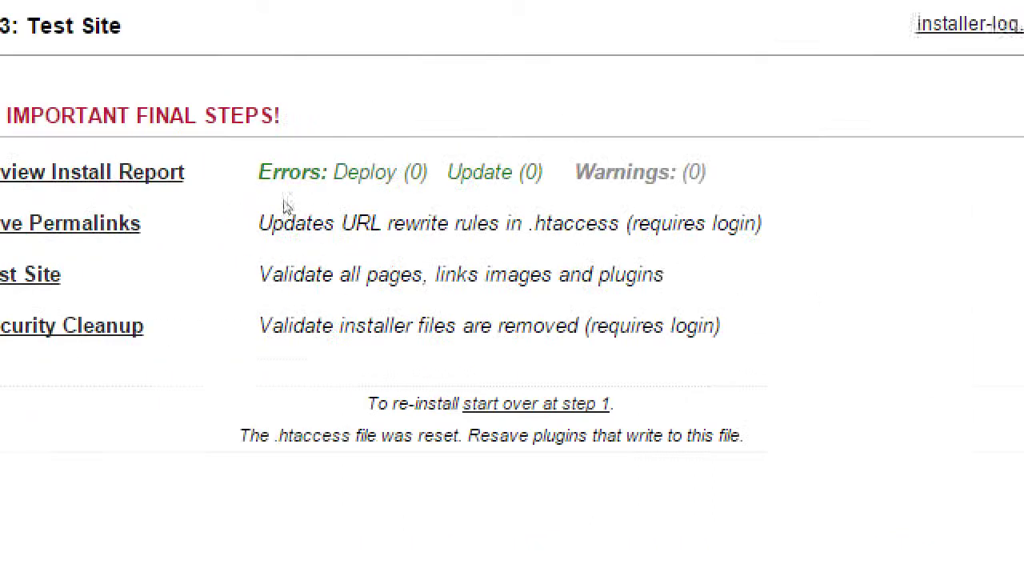
pyautogui.doubleClick(434, 210)
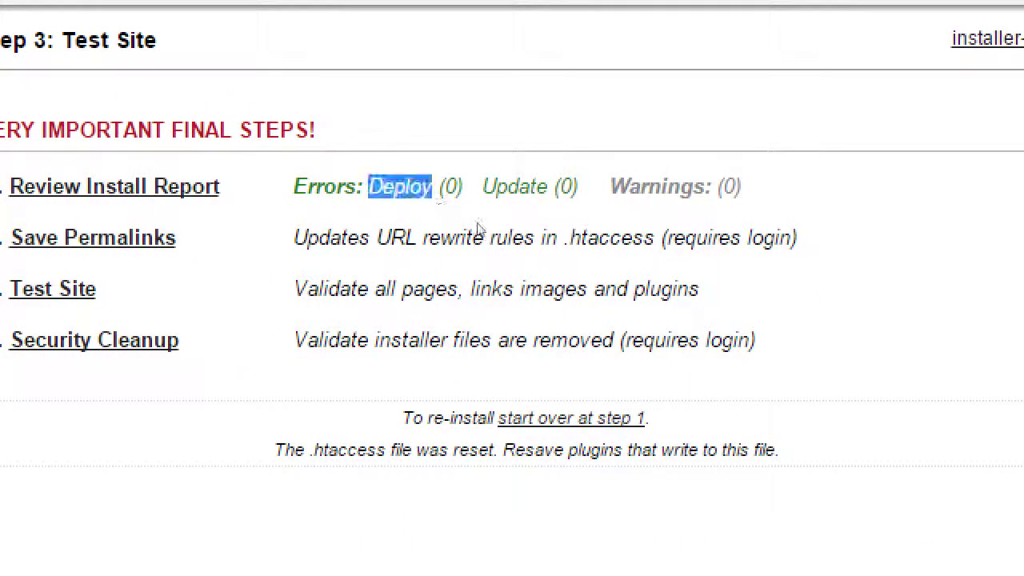
pyautogui.doubleClick(503, 212)
pyautogui.doubleClick(580, 214)
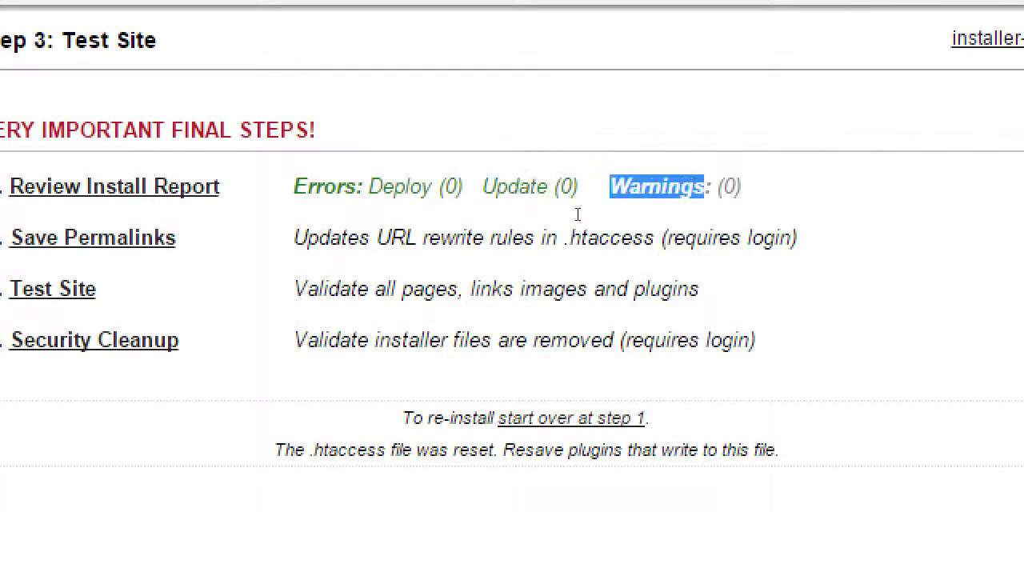
pyautogui.click(613, 227)
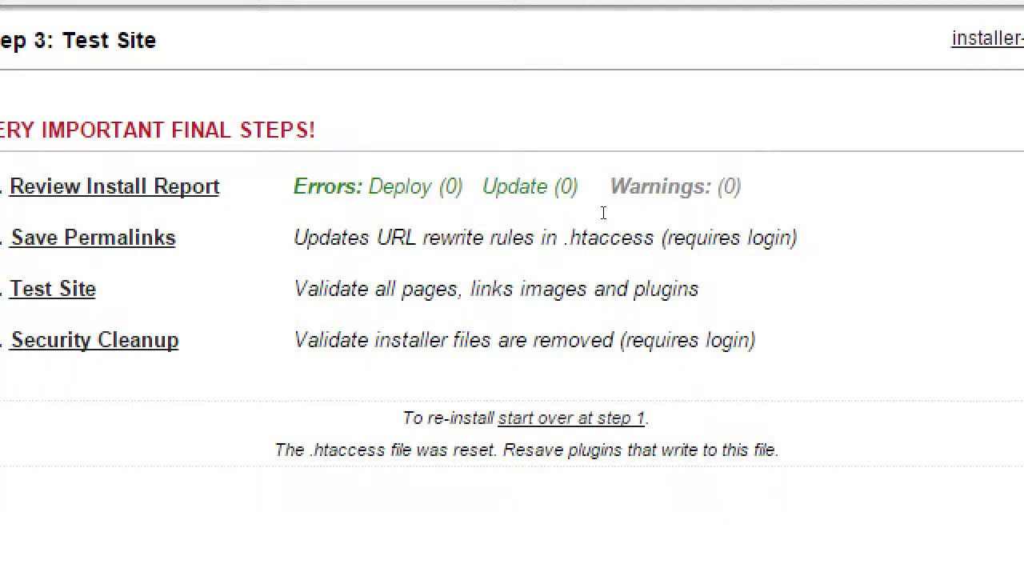
pyautogui.moveTo(414, 217); pyautogui.dragTo(464, 211)
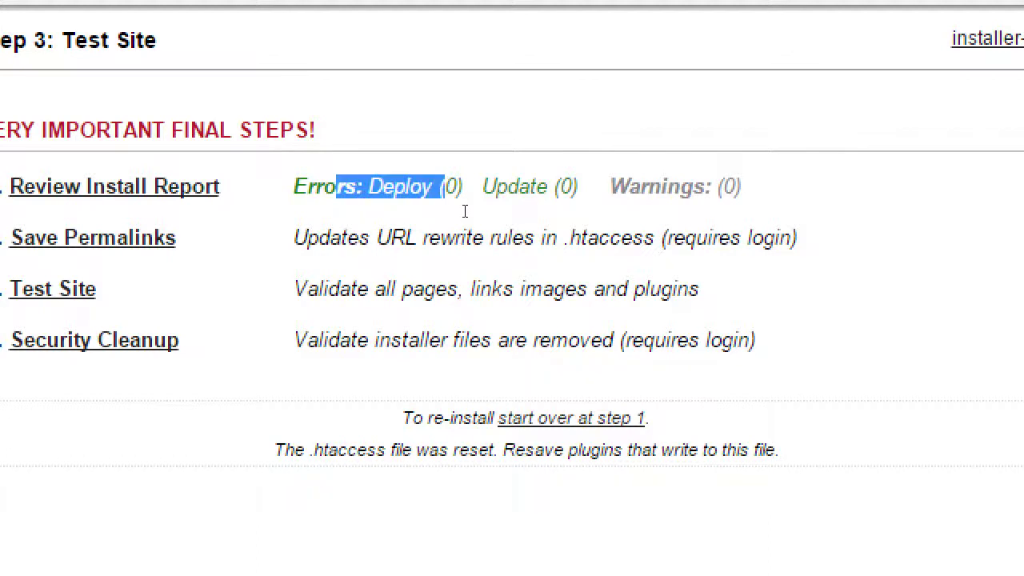
pyautogui.click(488, 209)
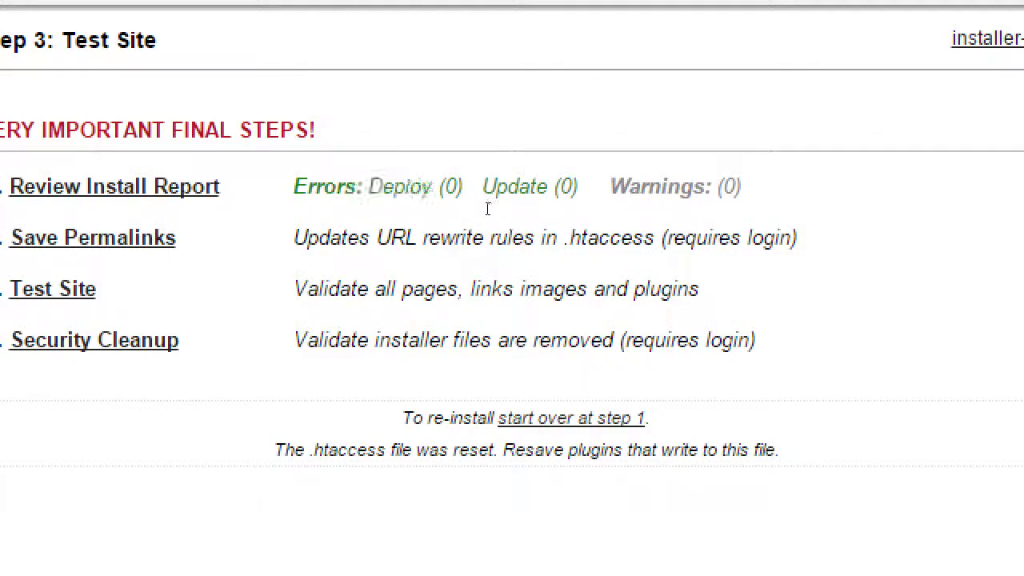
pyautogui.moveTo(571, 214); pyautogui.dragTo(586, 211)
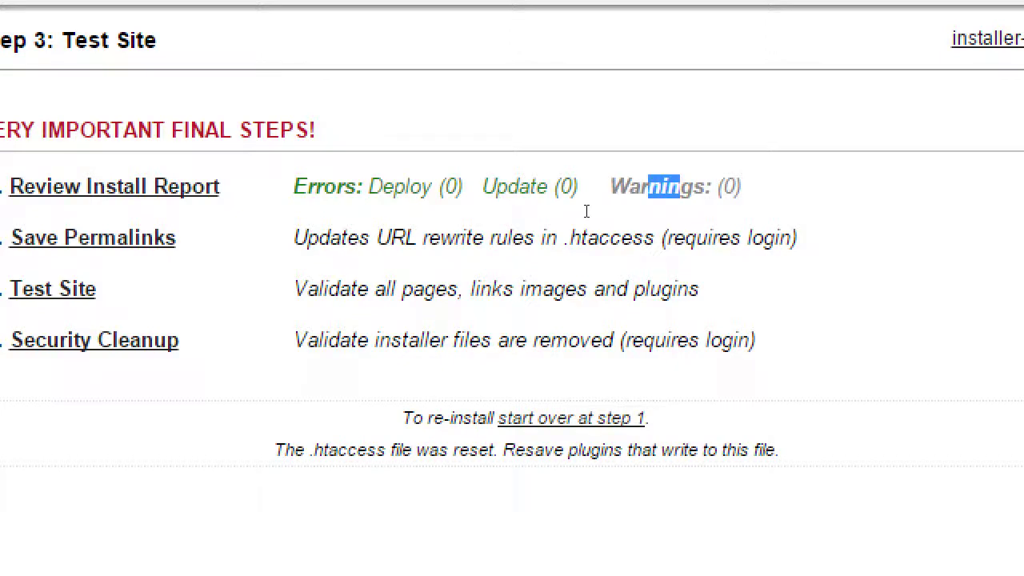
pyautogui.click(612, 217)
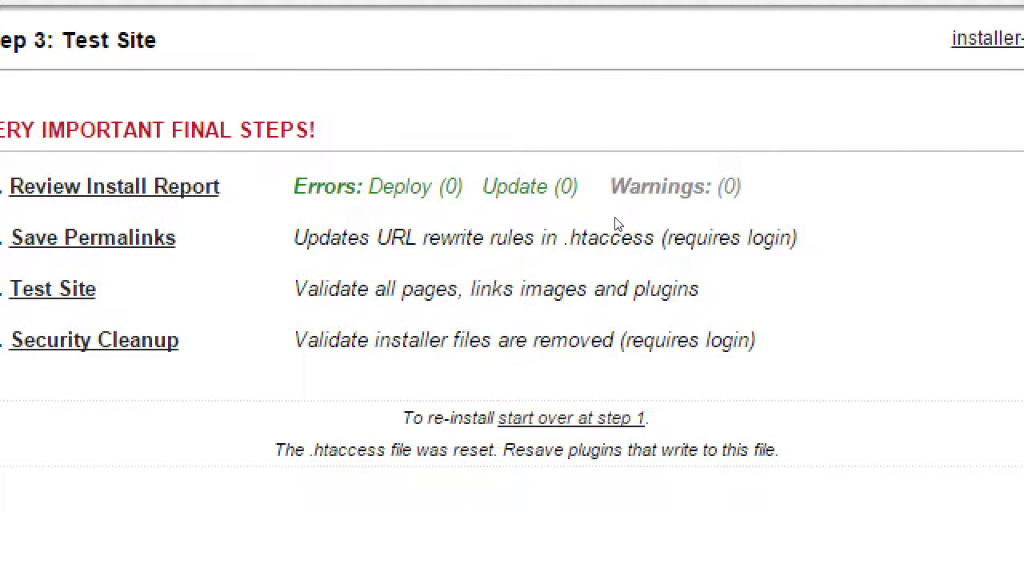
pyautogui.hotkey('alt', 'Tab')
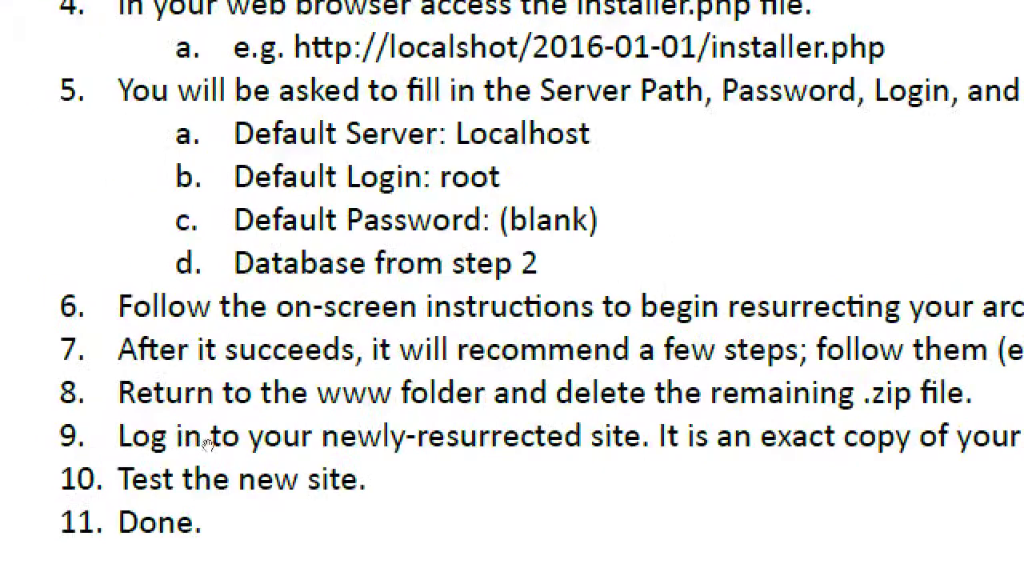
pyautogui.hotkey('alt', 'Tab')
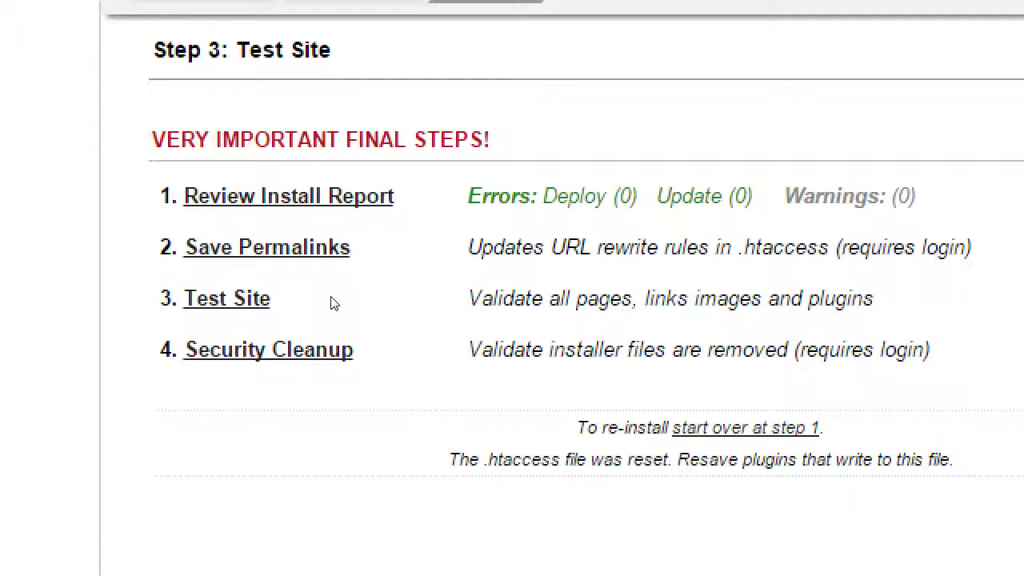
# - Start saving permalinks and enter the admin username and account password on the login form
pyautogui.click(282, 246)
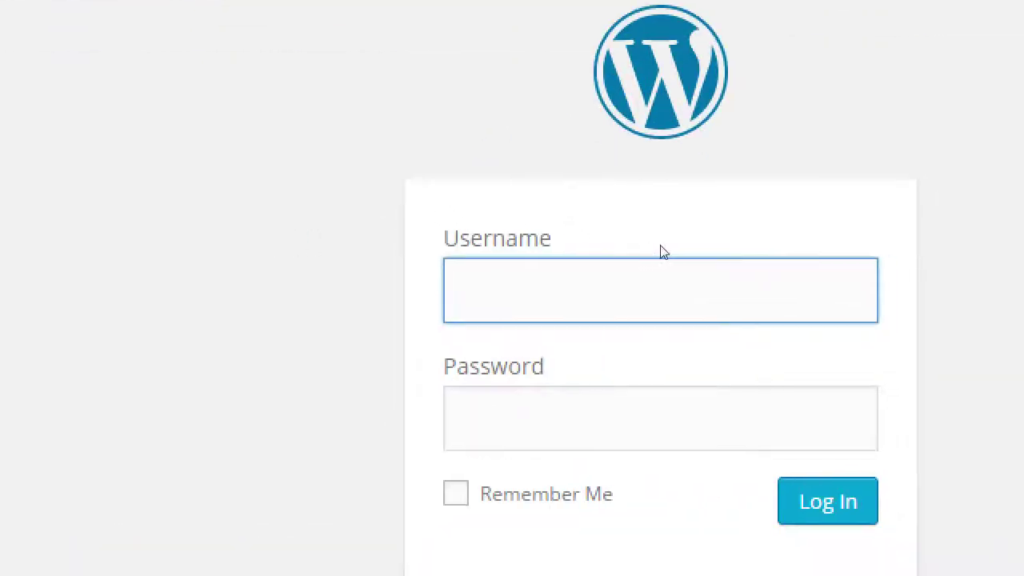
pyautogui.write('admin')
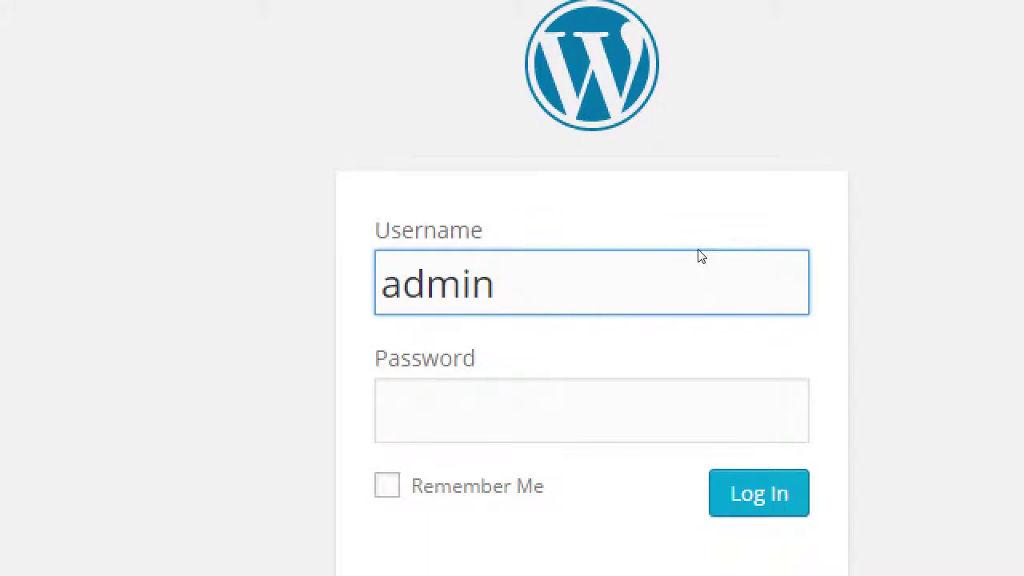
pyautogui.press('Tab')
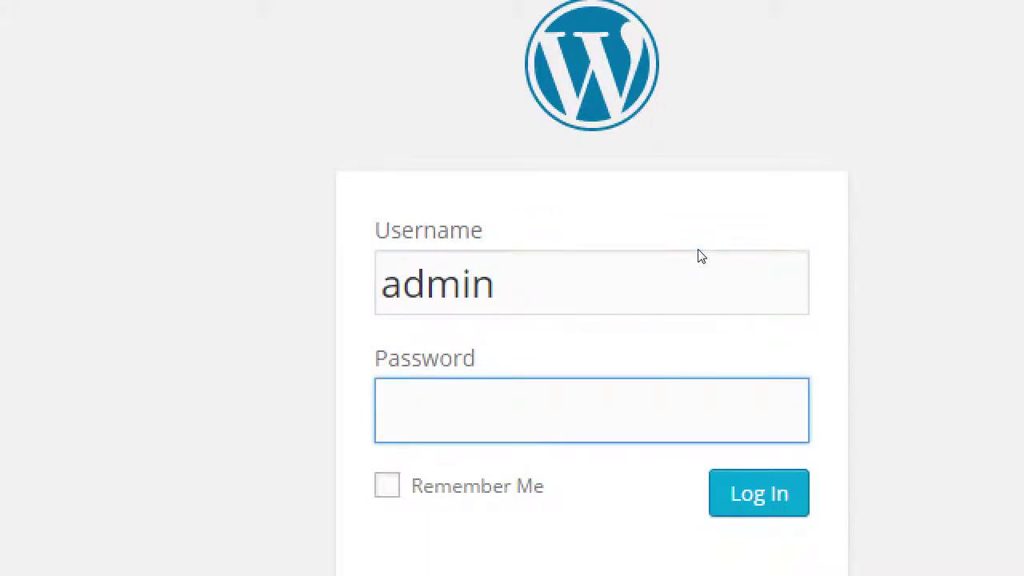
pyautogui.write('password')
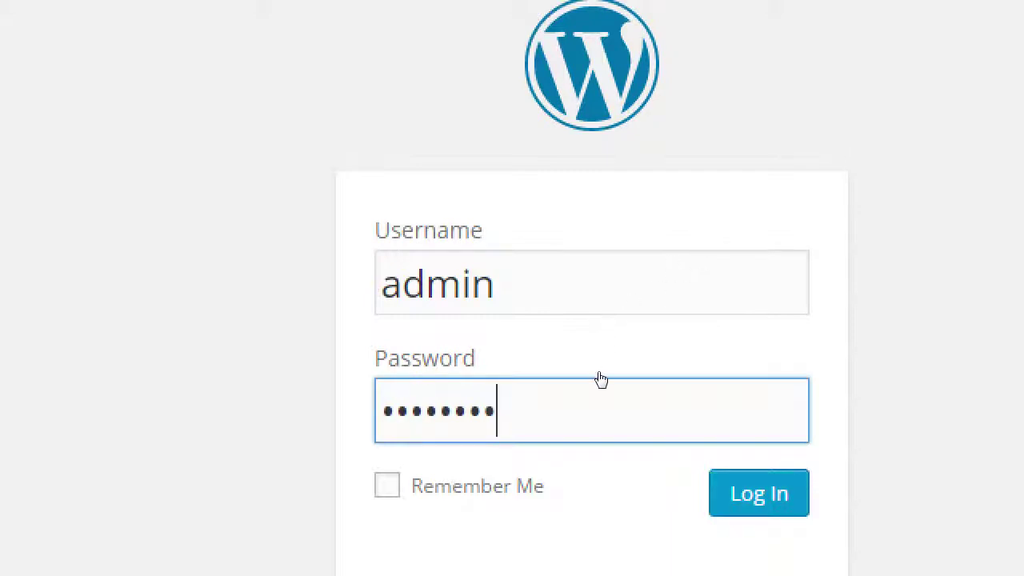
pyautogui.press('Tab')
pyautogui.press('Tab')
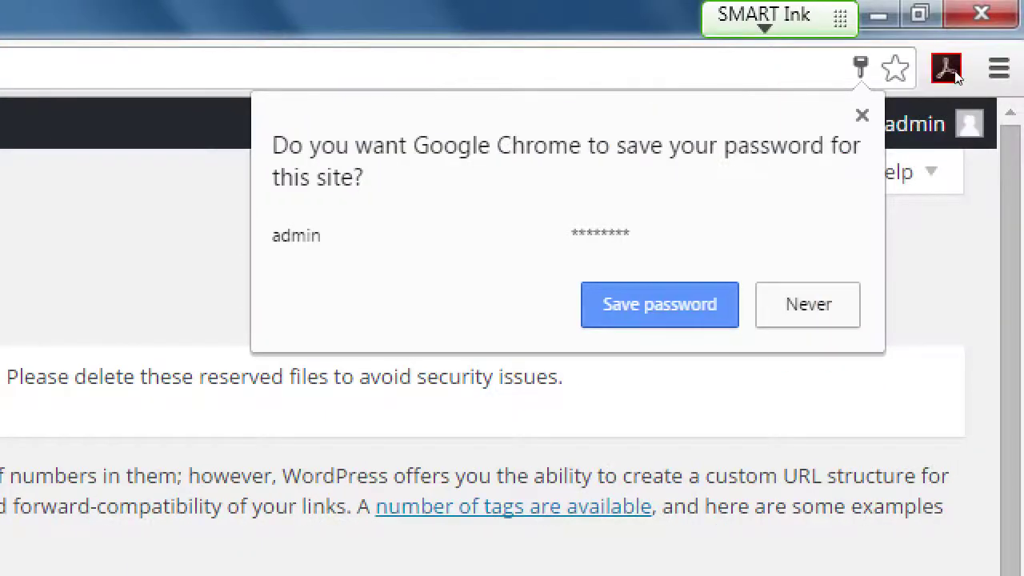
pyautogui.click(861, 115)
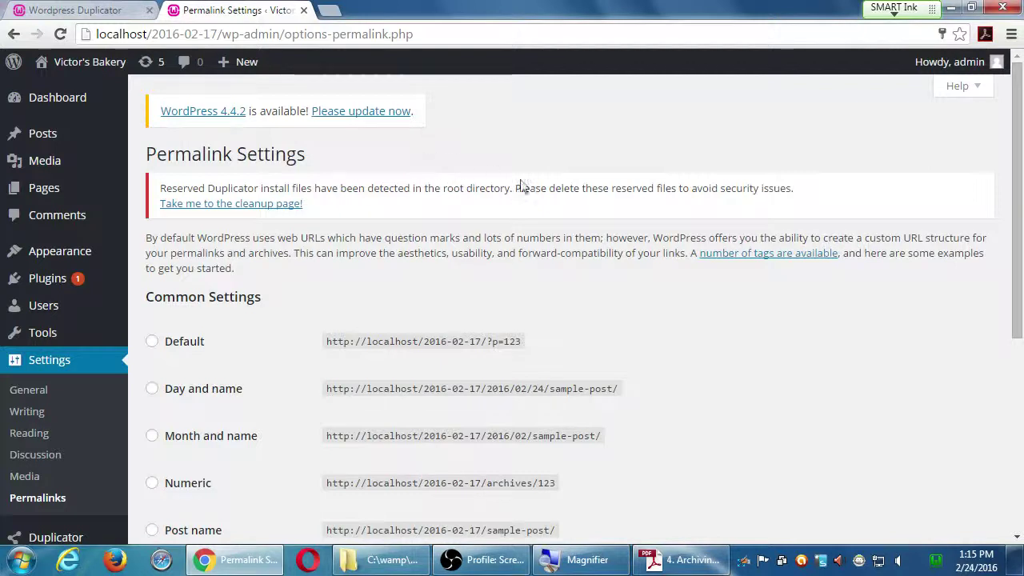
pyautogui.scroll(-1, 532, 196)
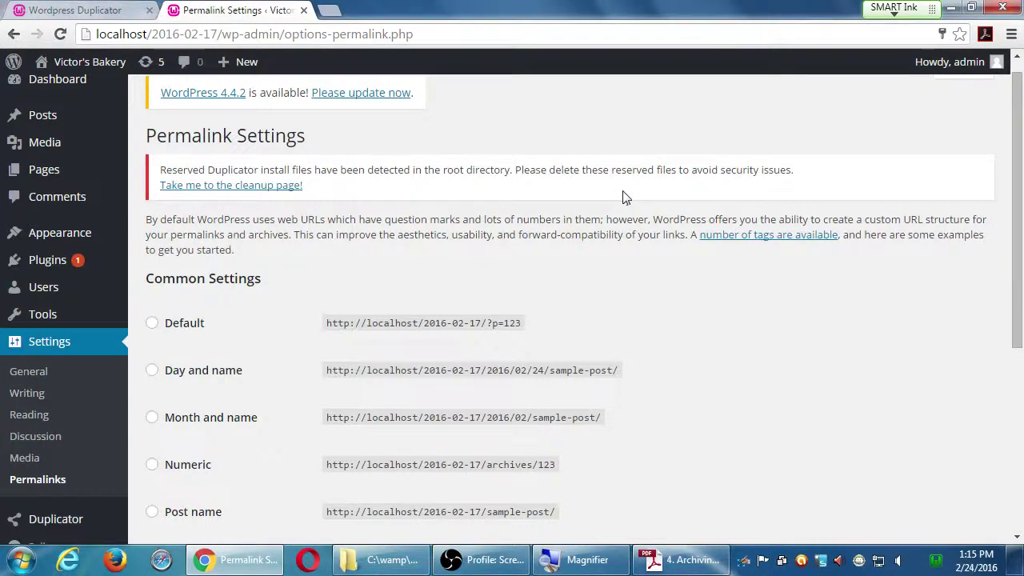
pyautogui.scroll(-1, 630, 192)
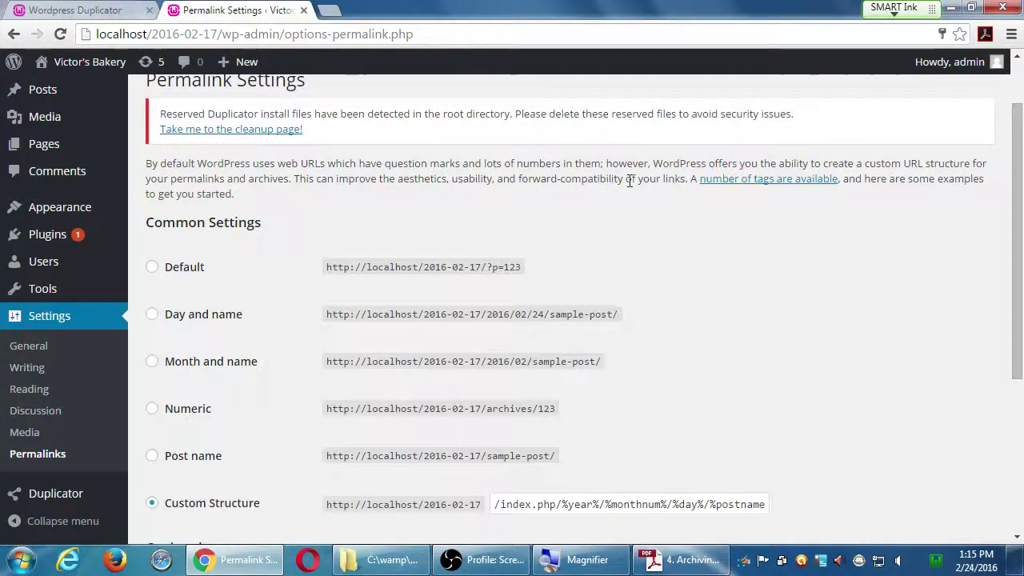
pyautogui.scroll(-1, 630, 184)
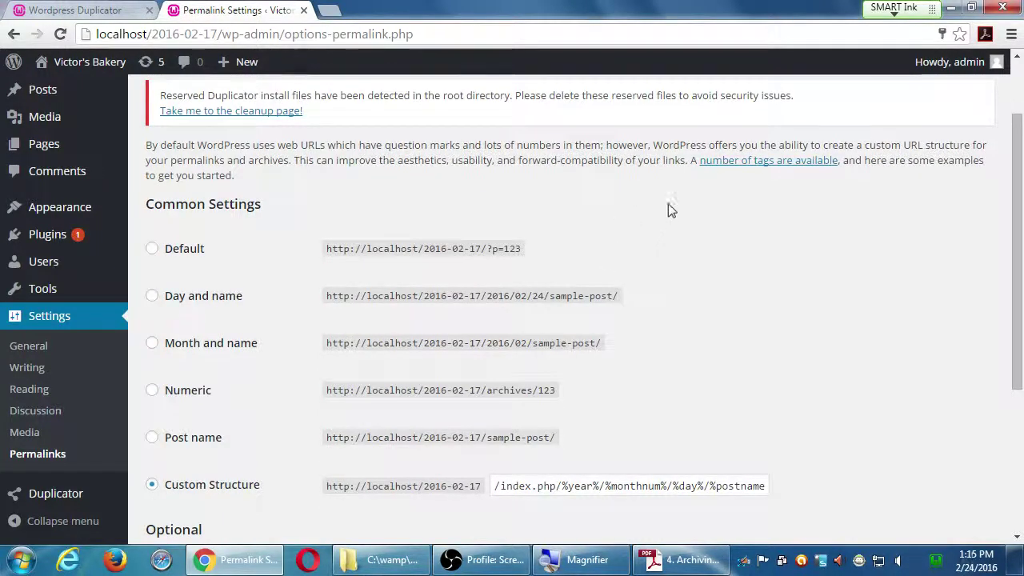
pyautogui.scroll(-1, 652, 248)
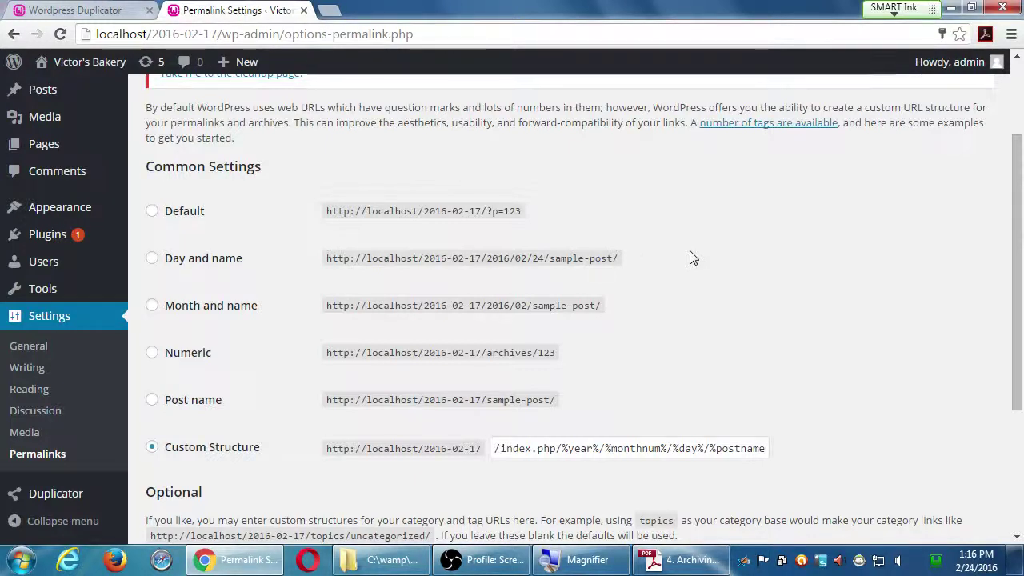
pyautogui.scroll(1, 693, 258)
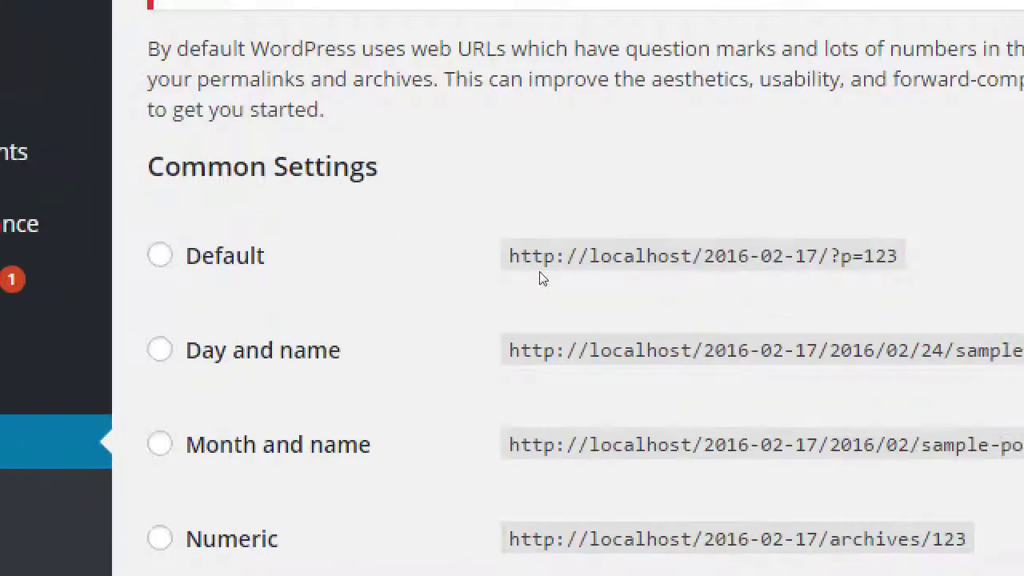
pyautogui.doubleClick(903, 252)
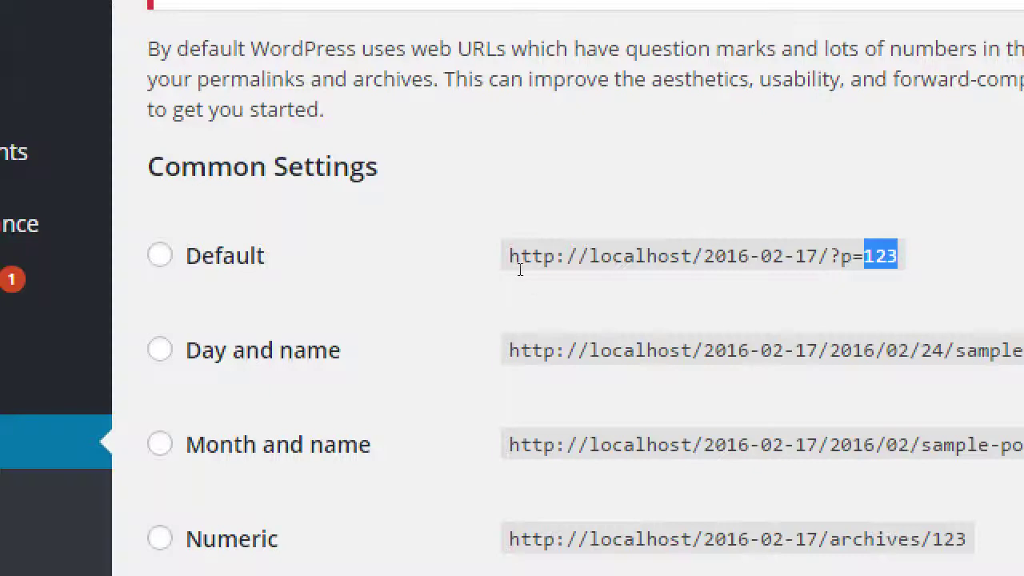
pyautogui.click(530, 277)
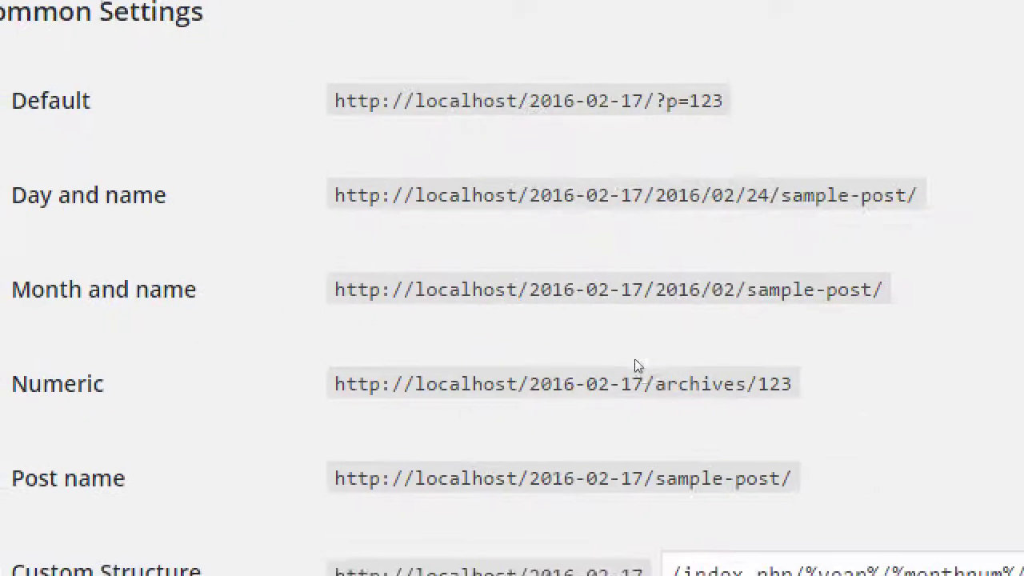
pyautogui.moveTo(560, 315); pyautogui.dragTo(605, 315)
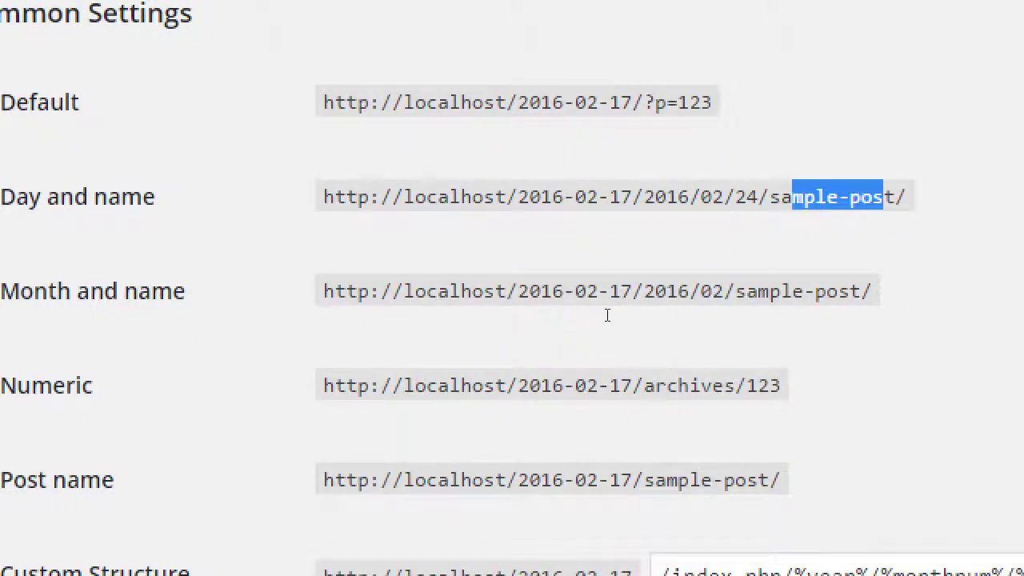
pyautogui.moveTo(475, 315); pyautogui.dragTo(600, 319)
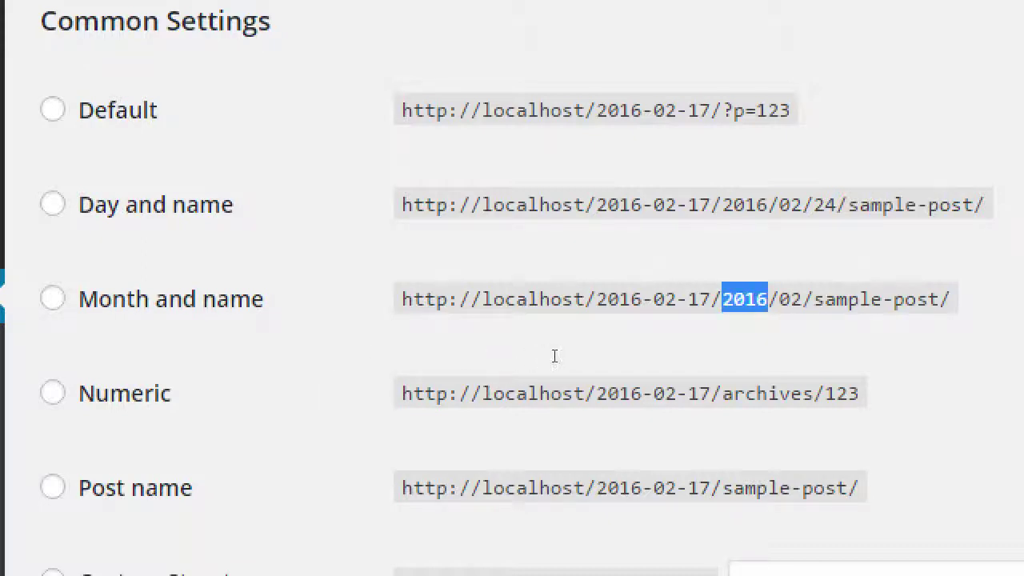
pyautogui.click(520, 363)
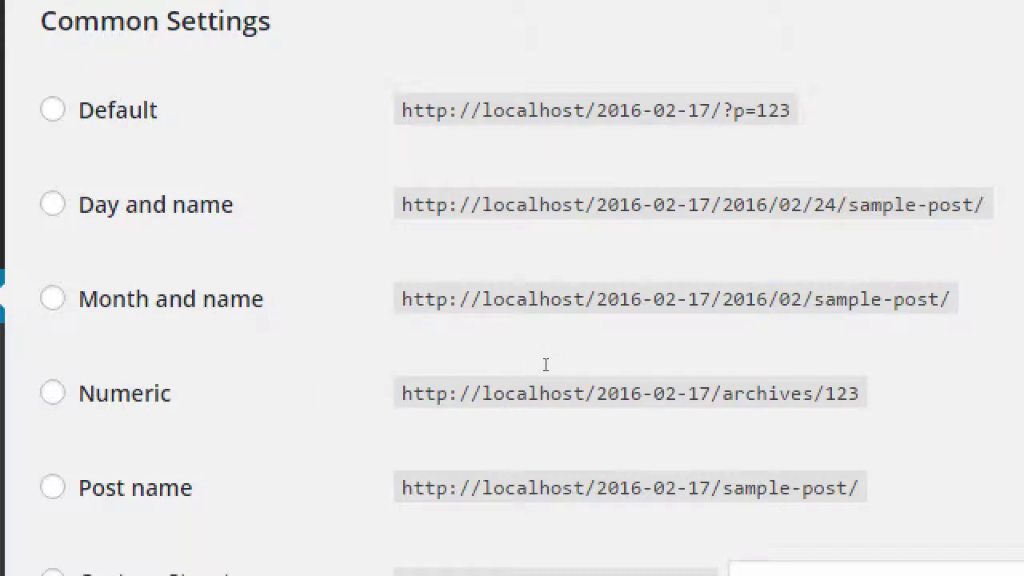
pyautogui.moveTo(545, 364); pyautogui.dragTo(592, 363)
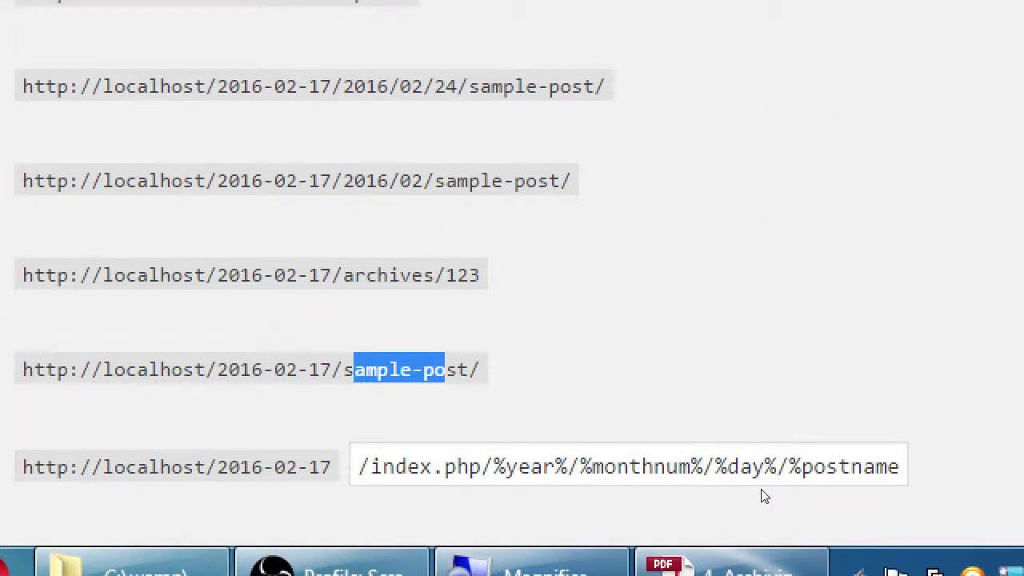
pyautogui.press('super+minus')
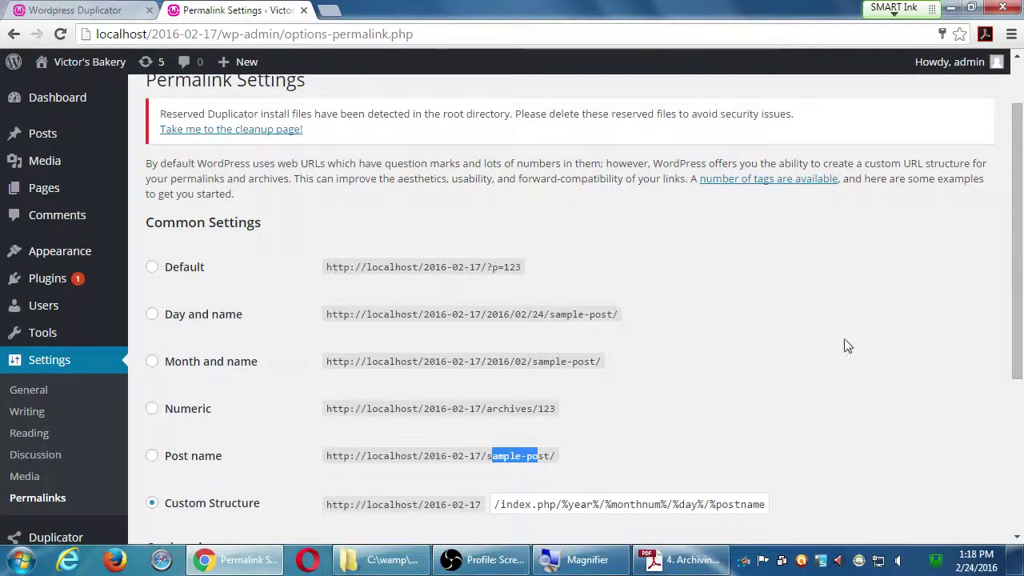
# - Click Save Changes on the Permalink Settings page to update the permalink structure
pyautogui.scroll(-3, 846, 338)
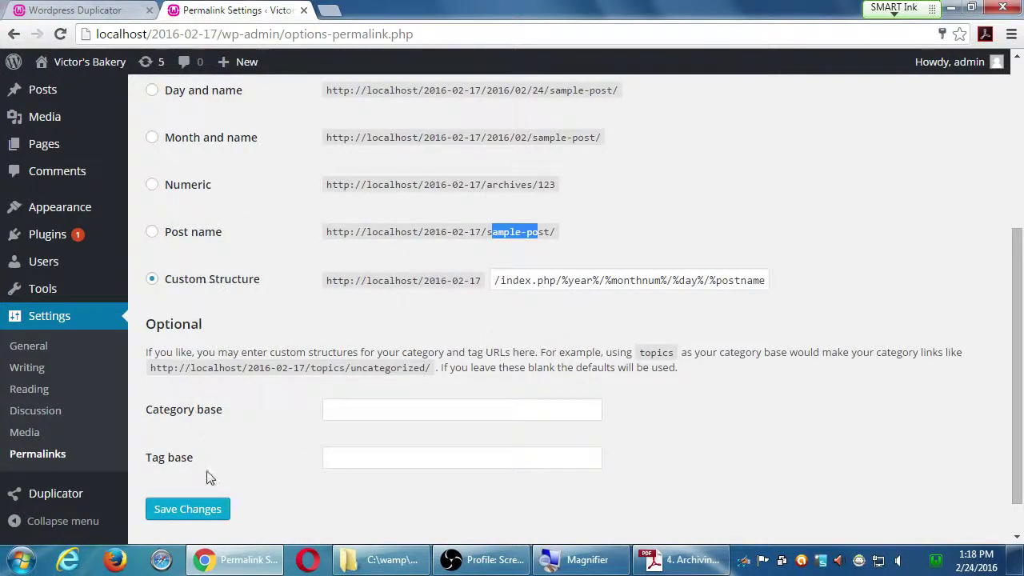
pyautogui.scroll(1, 196, 515)
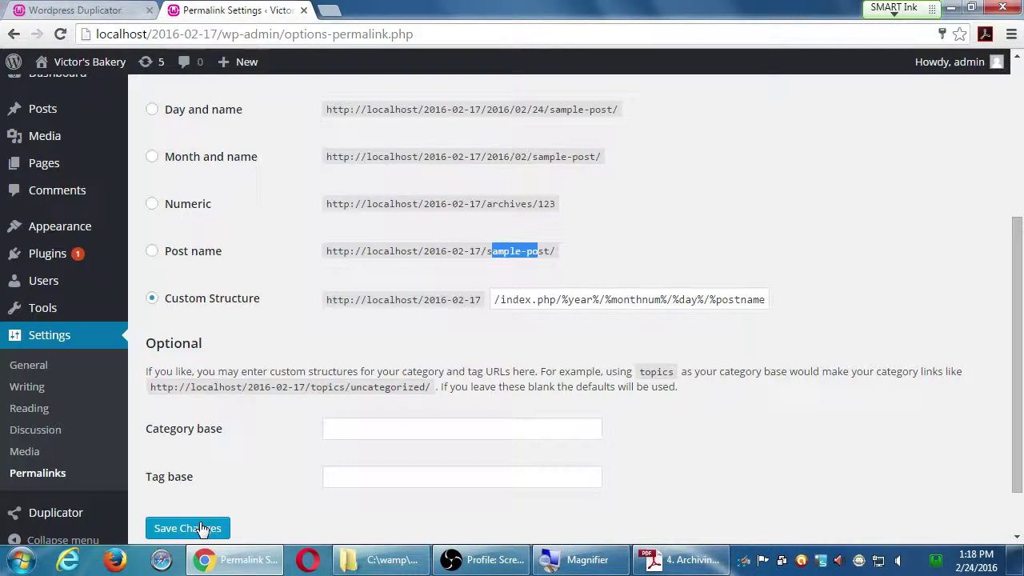
pyautogui.click(200, 528)
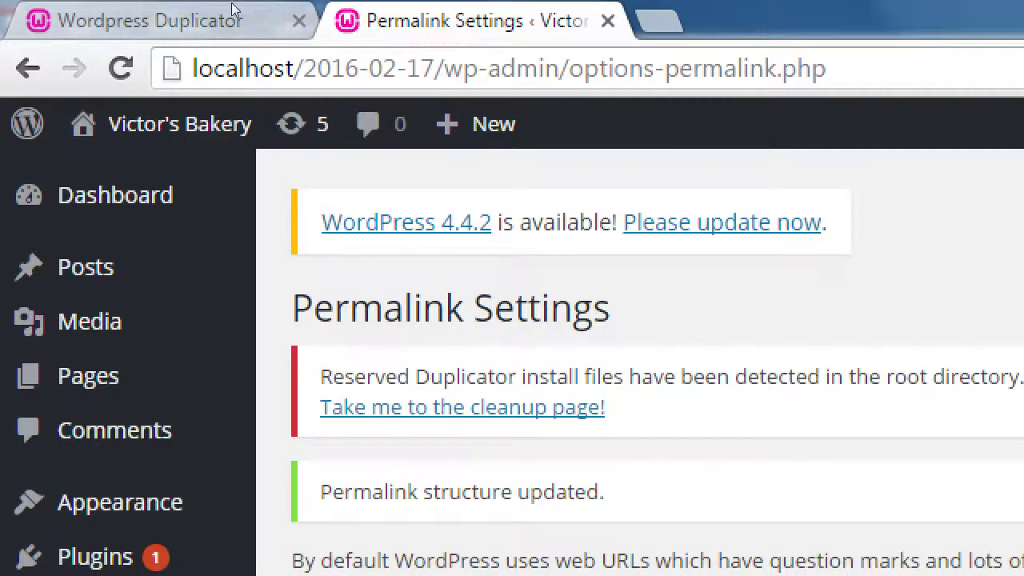
pyautogui.click(102, 6)
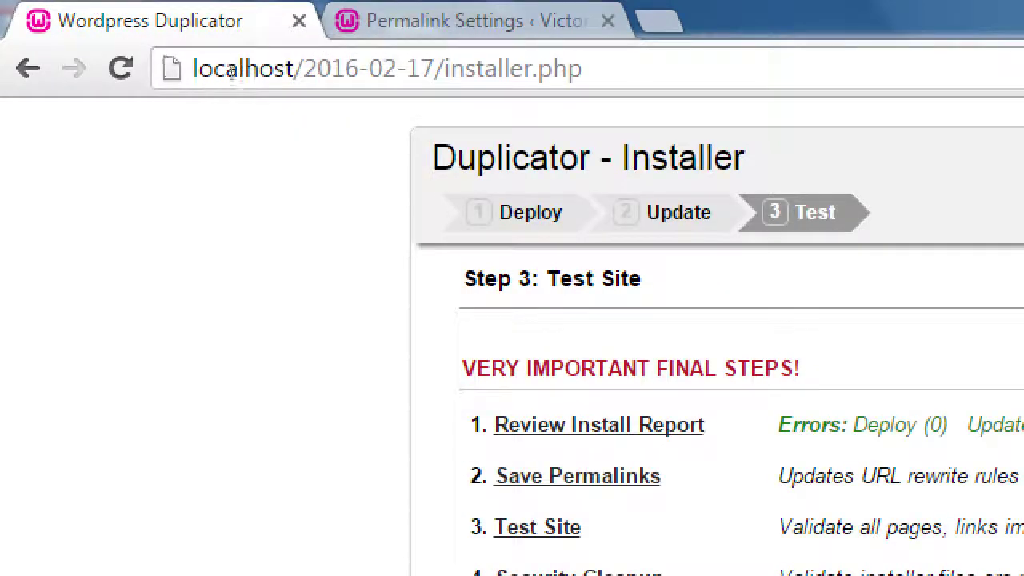
pyautogui.hotkey('ctrl', 'Tab')
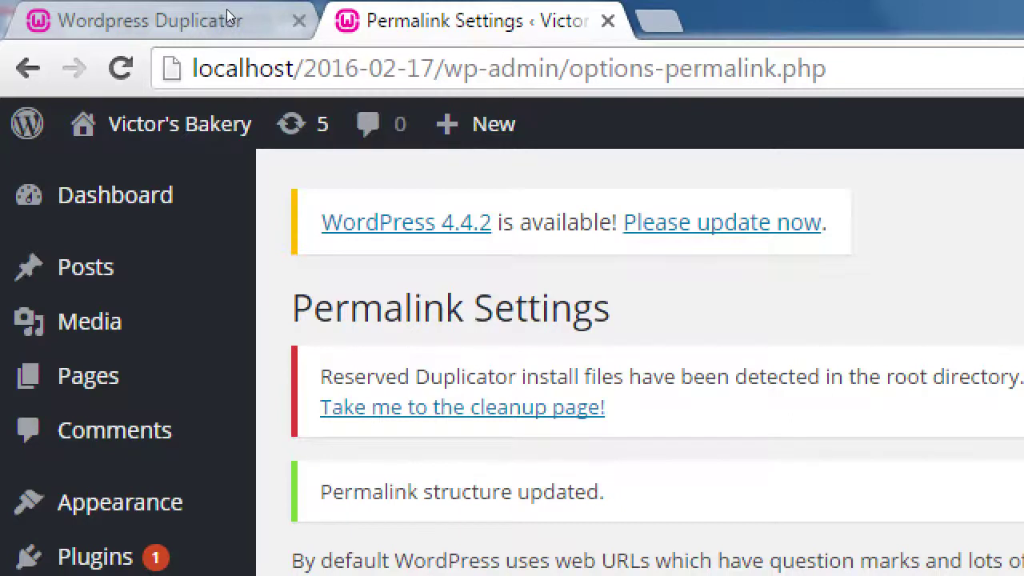
pyautogui.click(112, 9)
pyautogui.hotkey('ctrl', 'Tab')
pyautogui.click(127, 6)
pyautogui.hotkey('ctrl', 'Tab')
# - Close the Permalink Settings tab and accept the installer's redirect to the Duplicator Cleanup page
pyautogui.click(608, 20)
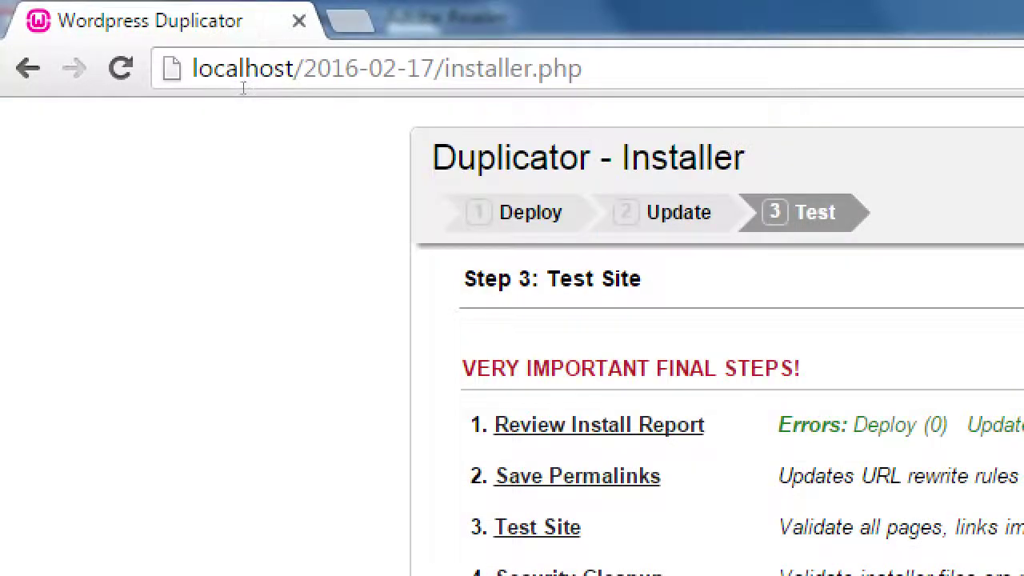
pyautogui.moveTo(457, 158); pyautogui.dragTo(630, 157)
pyautogui.click(149, 141)
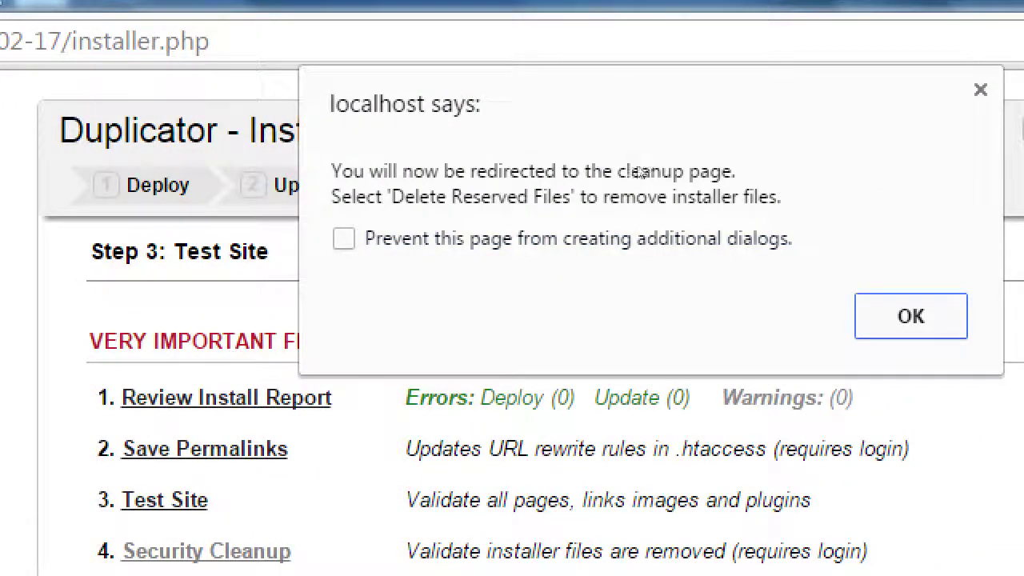
pyautogui.press('Return')
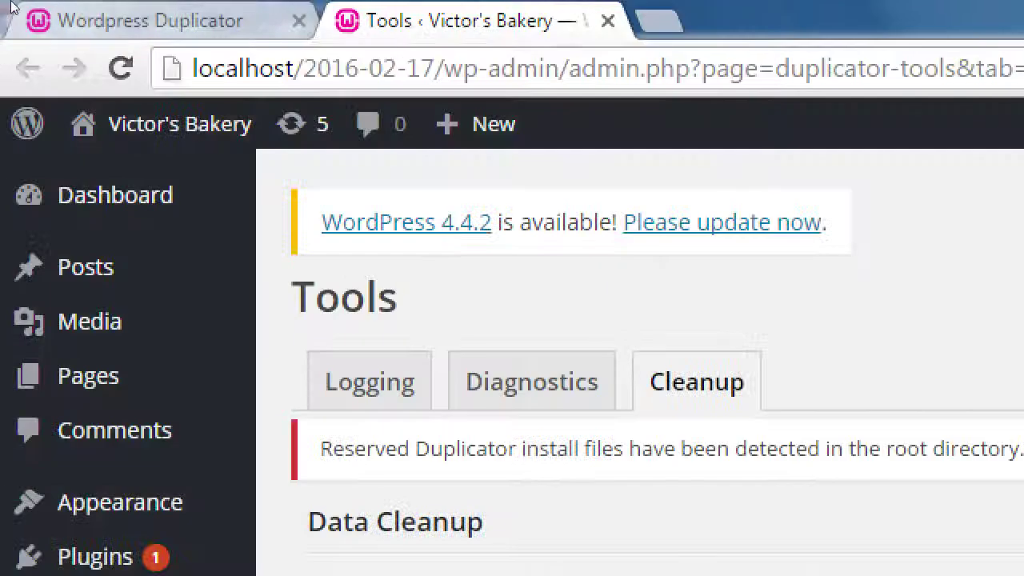
pyautogui.click(194, 16)
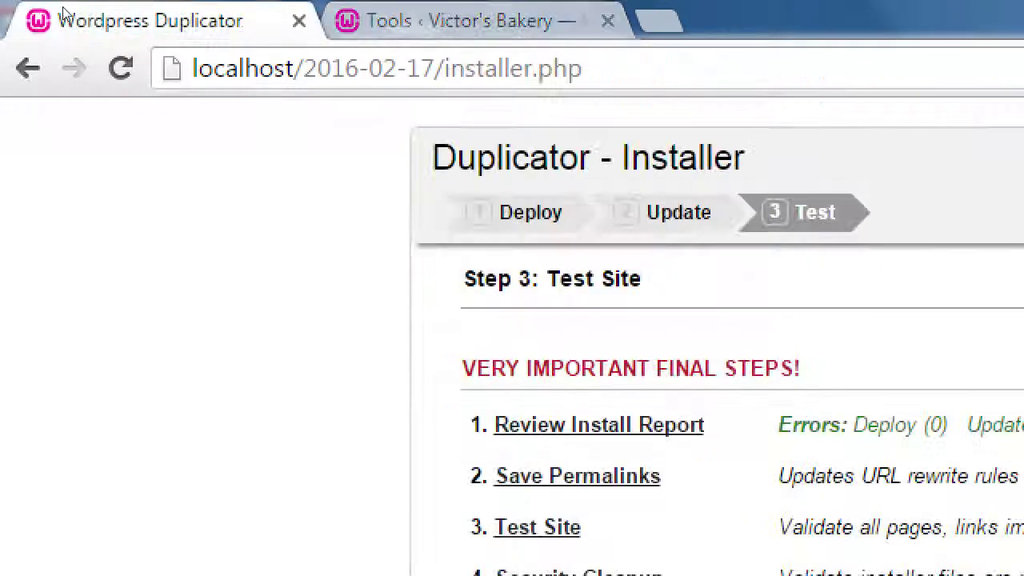
pyautogui.hotkey('ctrl', 'Tab')
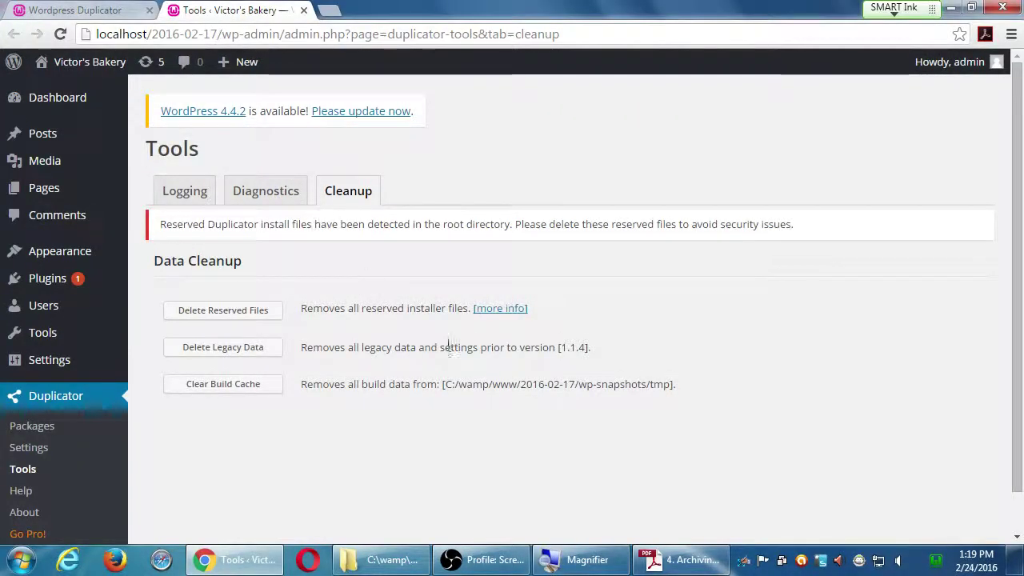
pyautogui.click(684, 562)
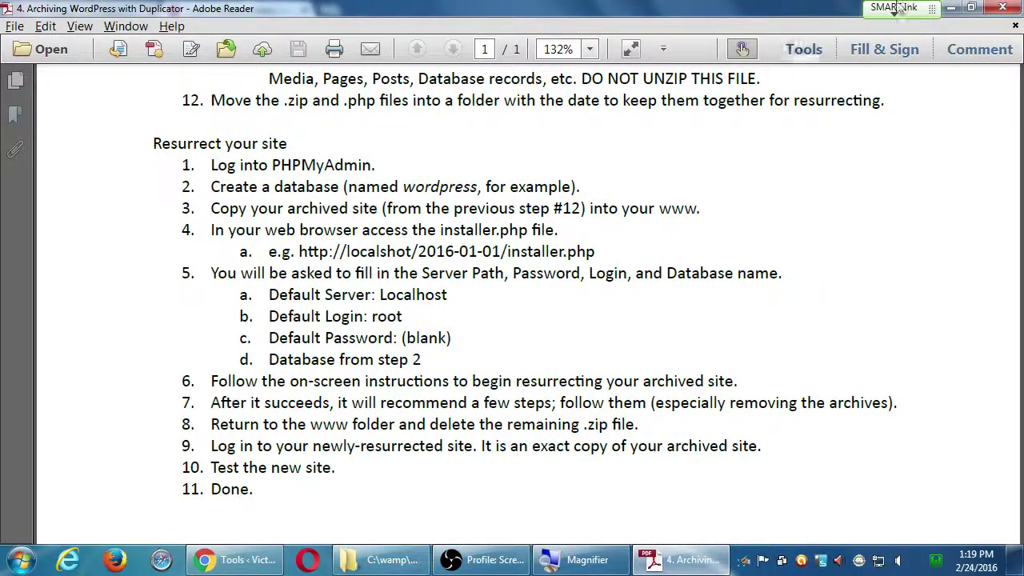
pyautogui.click(952, 7)
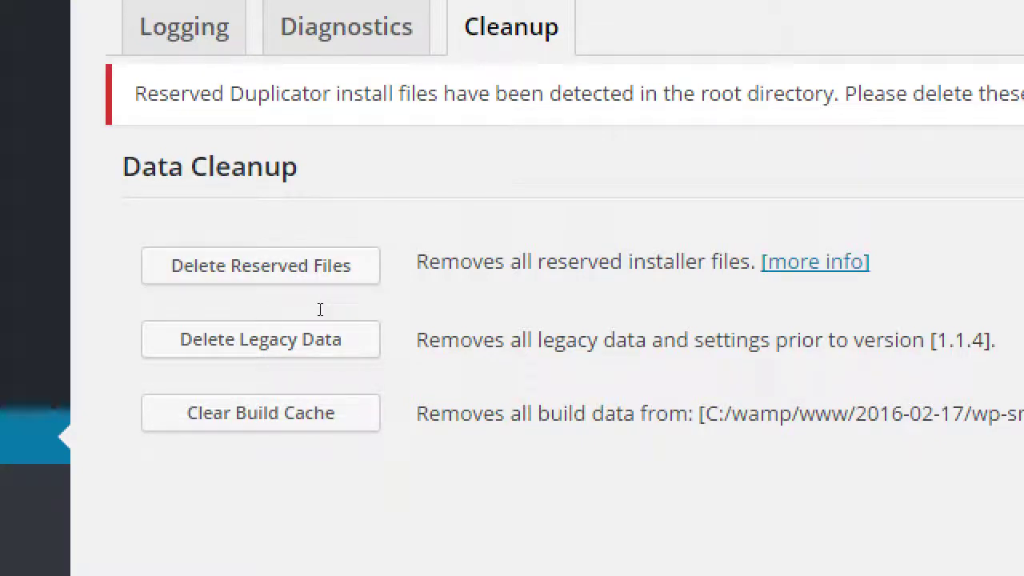
pyautogui.moveTo(201, 297); pyautogui.dragTo(295, 270)
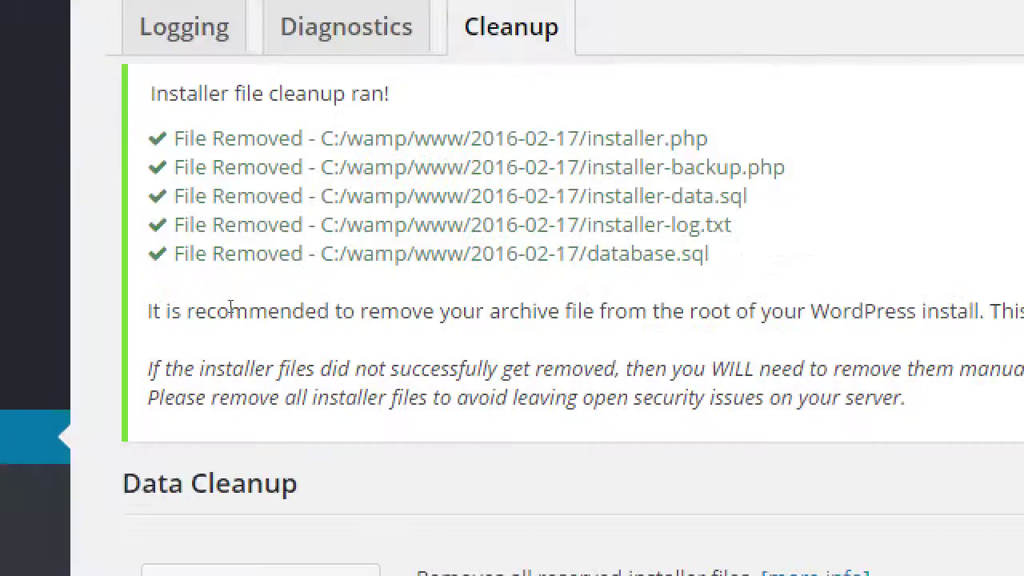
# - Delete the reserved files, check the removed list (installer-data.sql, database.sql, installer log), then delete again
pyautogui.moveTo(256, 138); pyautogui.dragTo(482, 139)
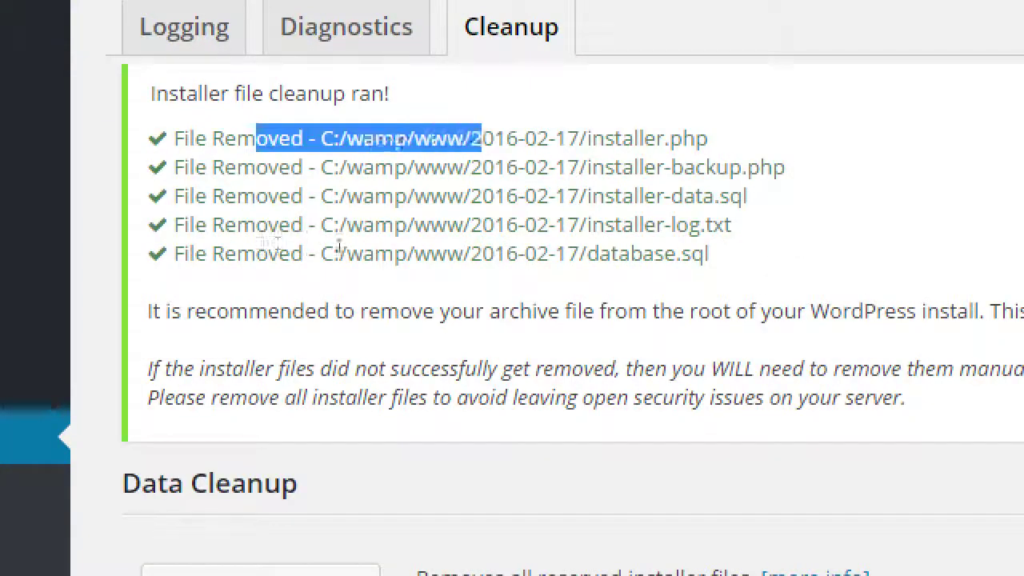
pyautogui.click(407, 251)
pyautogui.moveTo(402, 274); pyautogui.dragTo(465, 277)
pyautogui.click(427, 278)
pyautogui.click(467, 278)
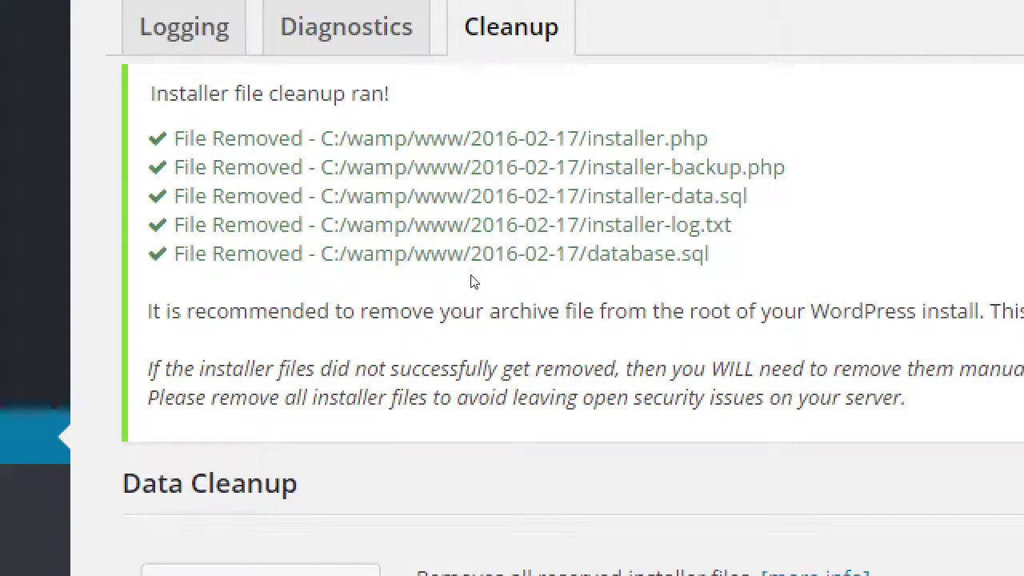
pyautogui.doubleClick(389, 312)
pyautogui.moveTo(413, 290); pyautogui.dragTo(472, 256)
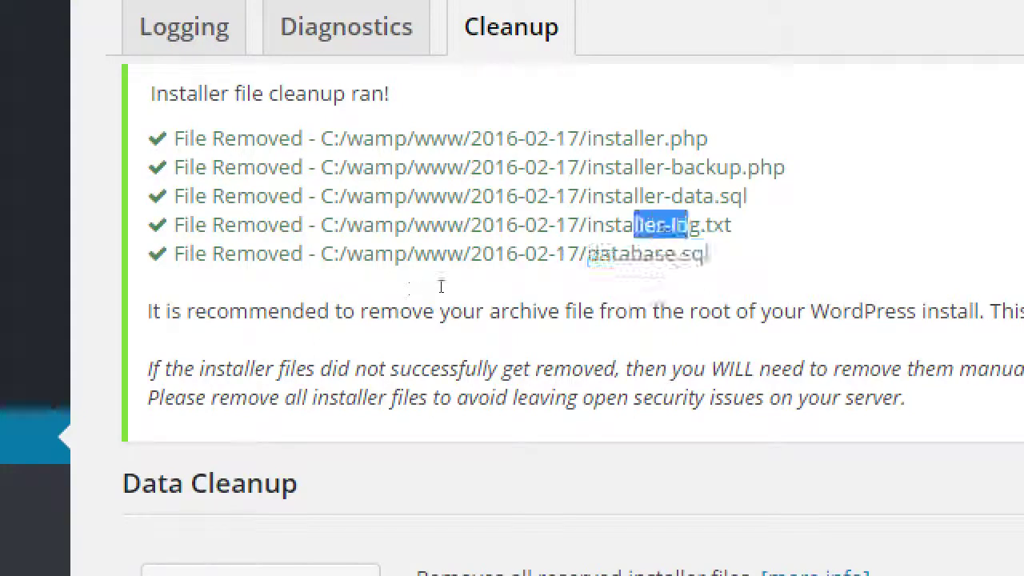
pyautogui.click(489, 335)
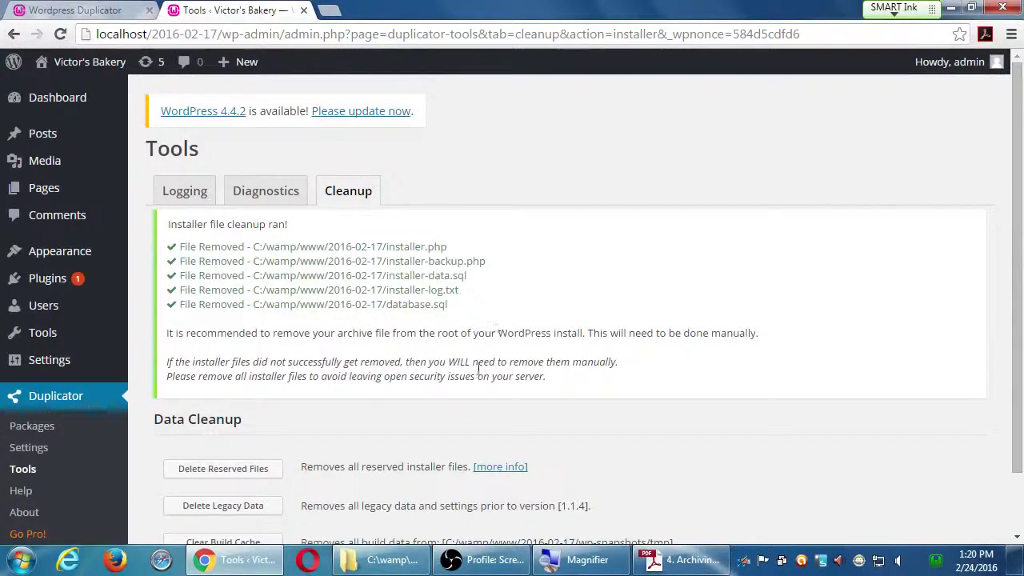
pyautogui.scroll(-1, 478, 369)
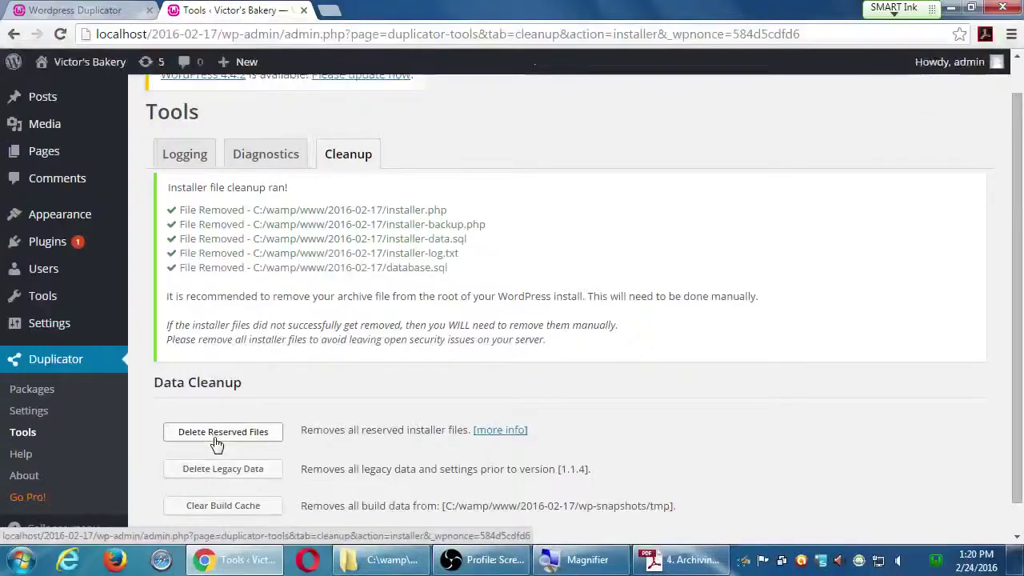
pyautogui.click(182, 360)
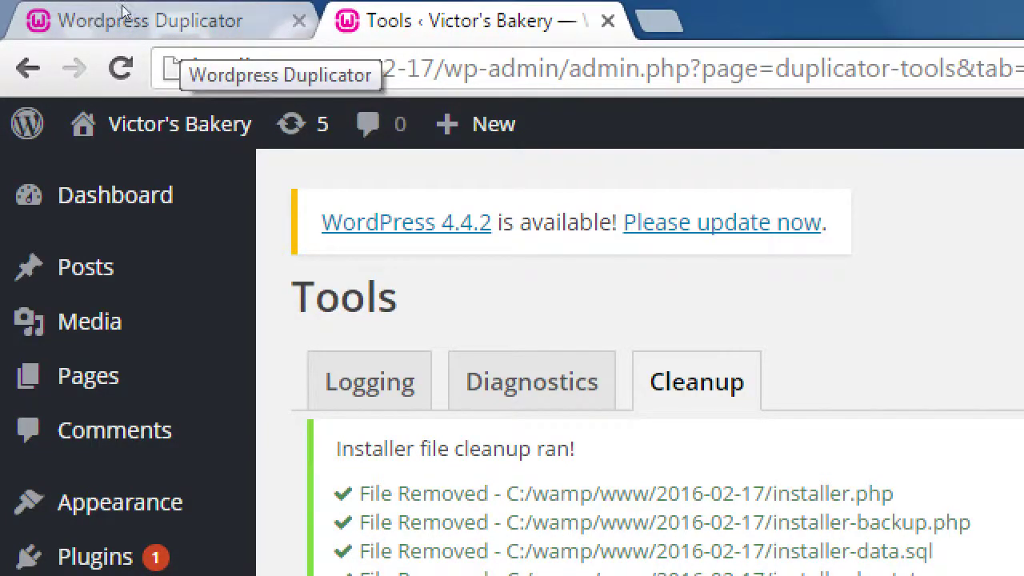
# - Close the leftover Duplicator installer tab, rerun Delete Reserved Files, and restore the archiving PDF
pyautogui.click(92, 20)
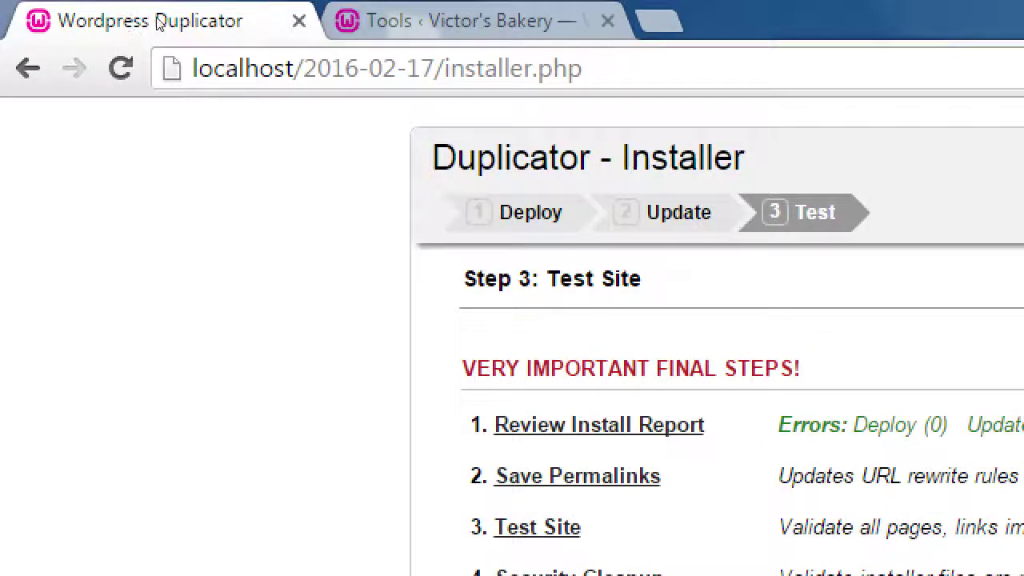
pyautogui.click(299, 21)
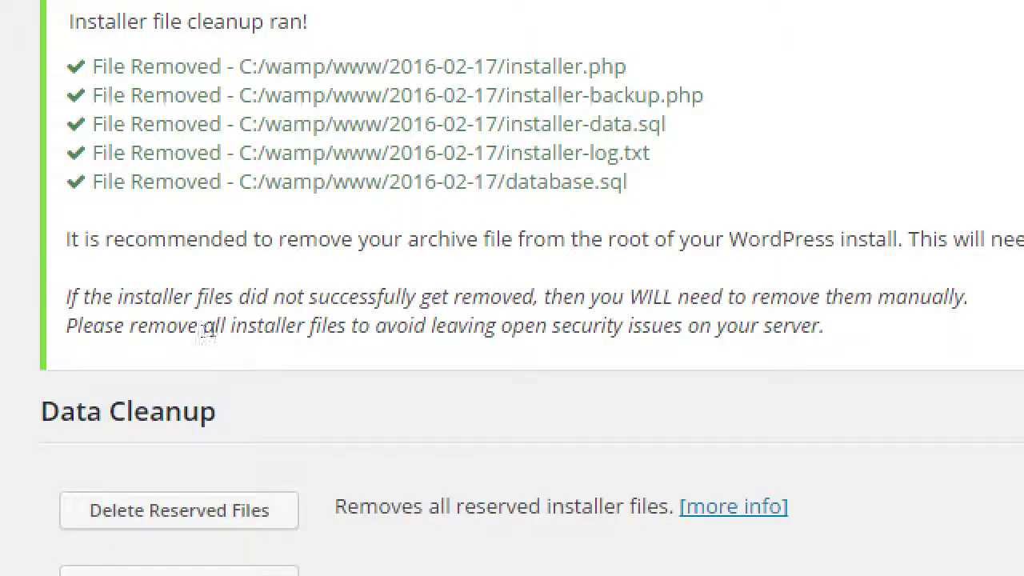
pyautogui.moveTo(334, 335); pyautogui.dragTo(381, 334)
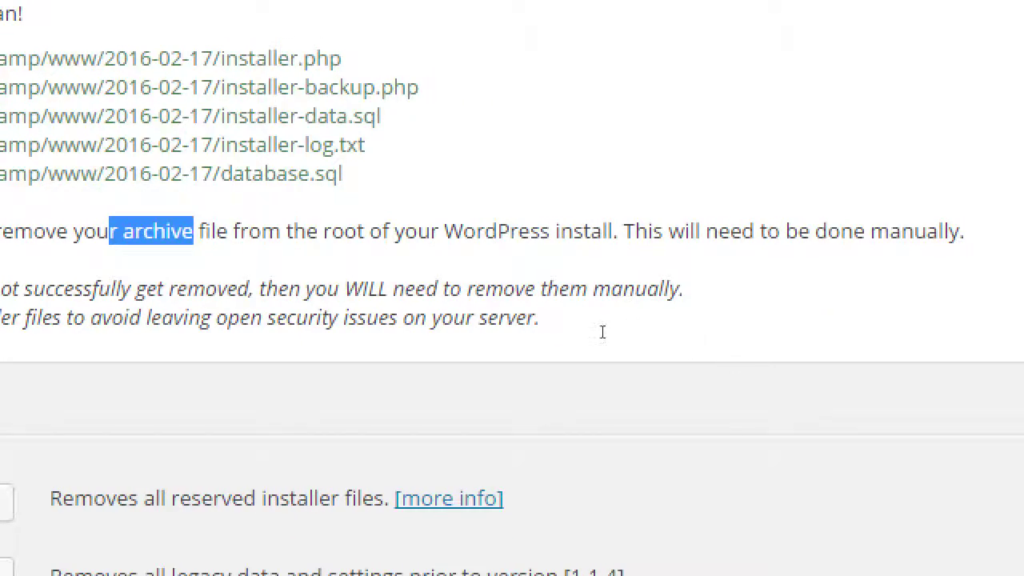
pyautogui.moveTo(621, 332); pyautogui.dragTo(761, 332)
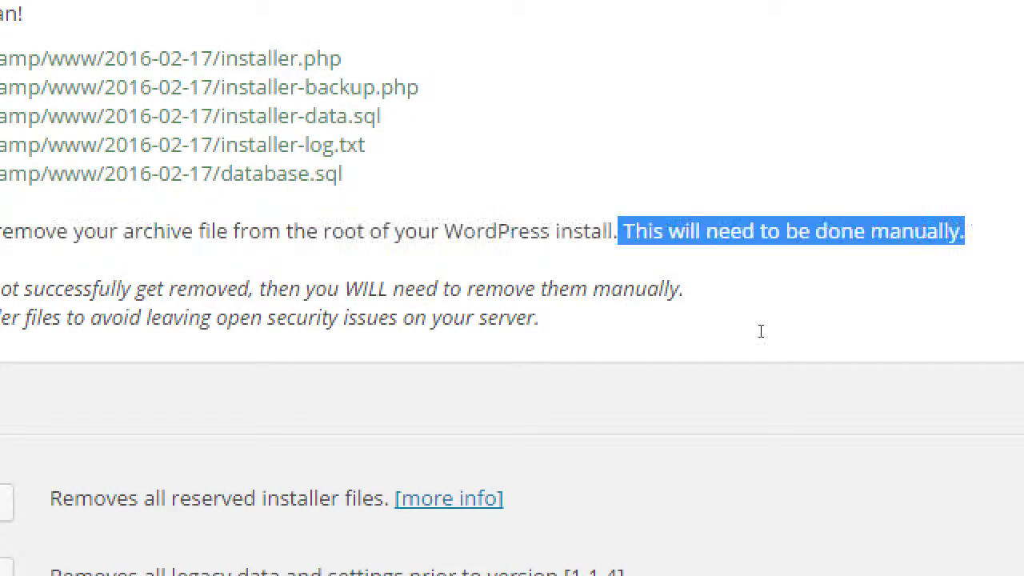
pyautogui.click(725, 378)
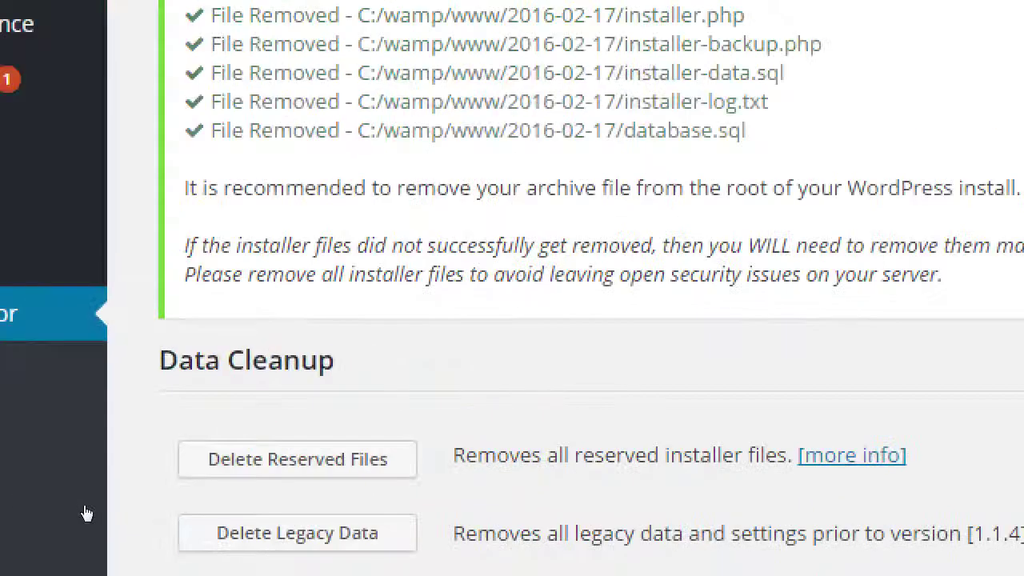
pyautogui.click(236, 457)
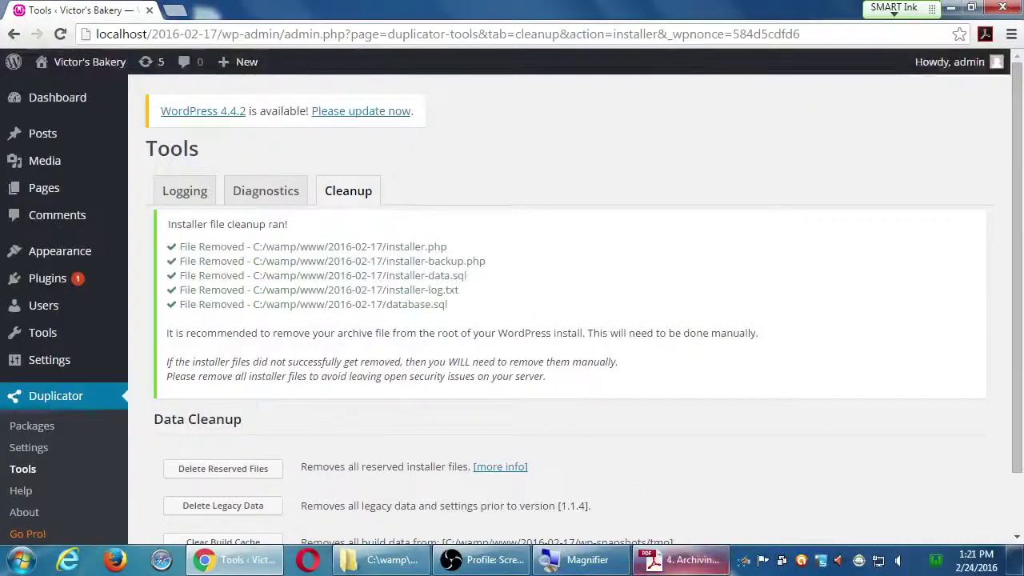
pyautogui.click(684, 559)
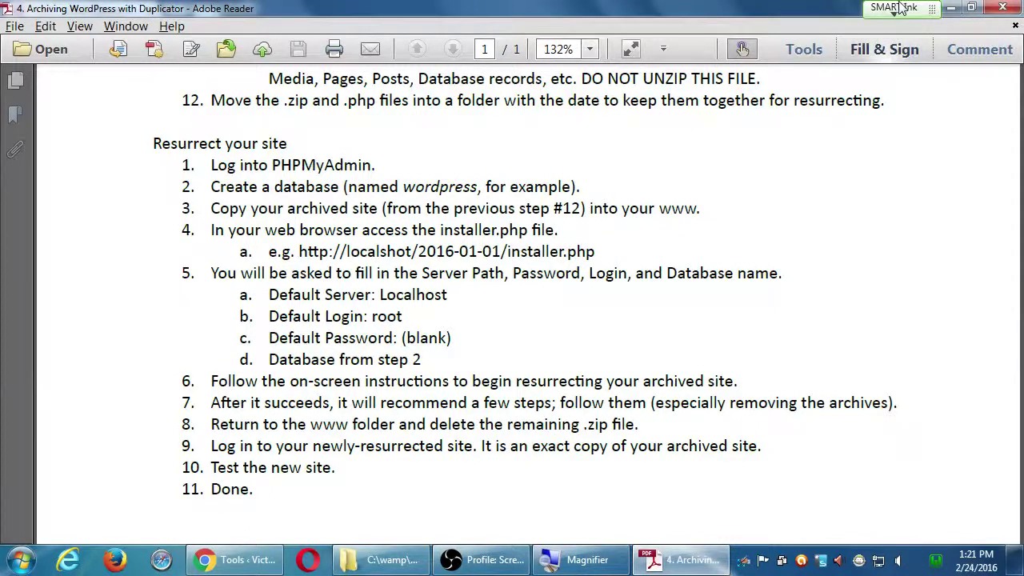
# - Show the desktop and open the Computer window from its desktop icon
pyautogui.press('super+d')
pyautogui.click(29, 30)
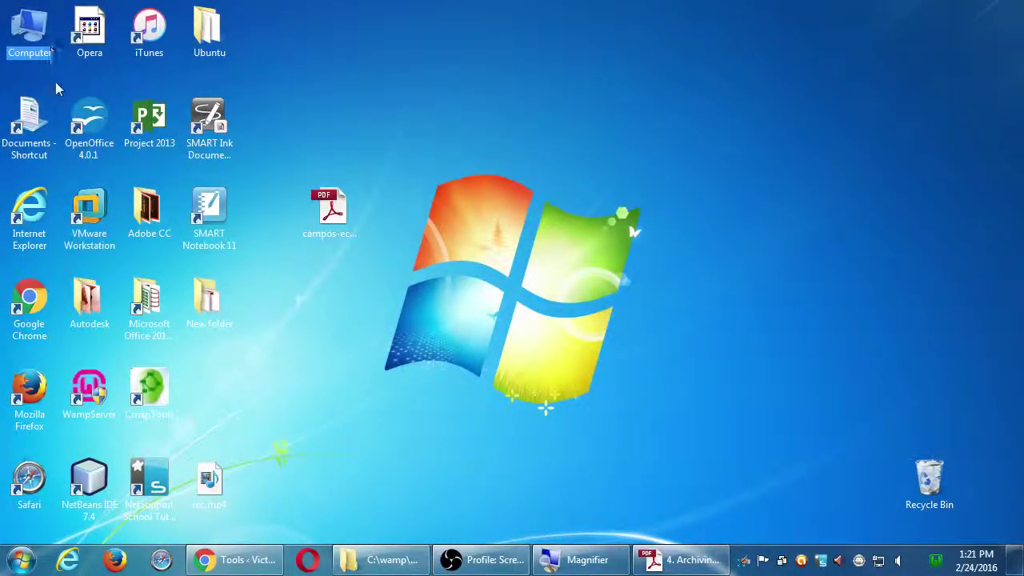
pyautogui.doubleClick(37, 39)
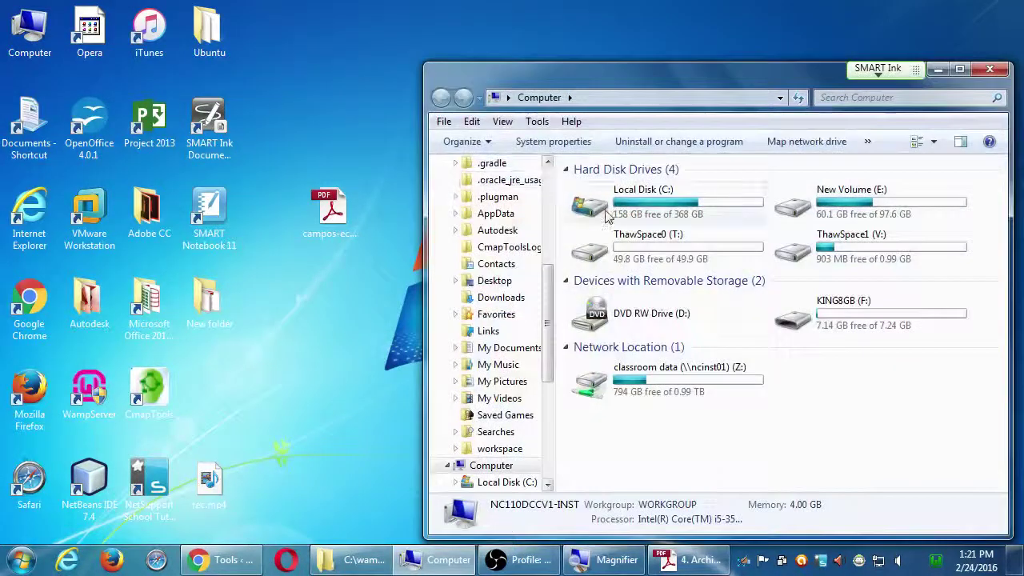
# - Browse to the C:\wamp\www\2016-02-17 site folder in Explorer
pyautogui.doubleClick(620, 196)
pyautogui.scroll(-3, 643, 452)
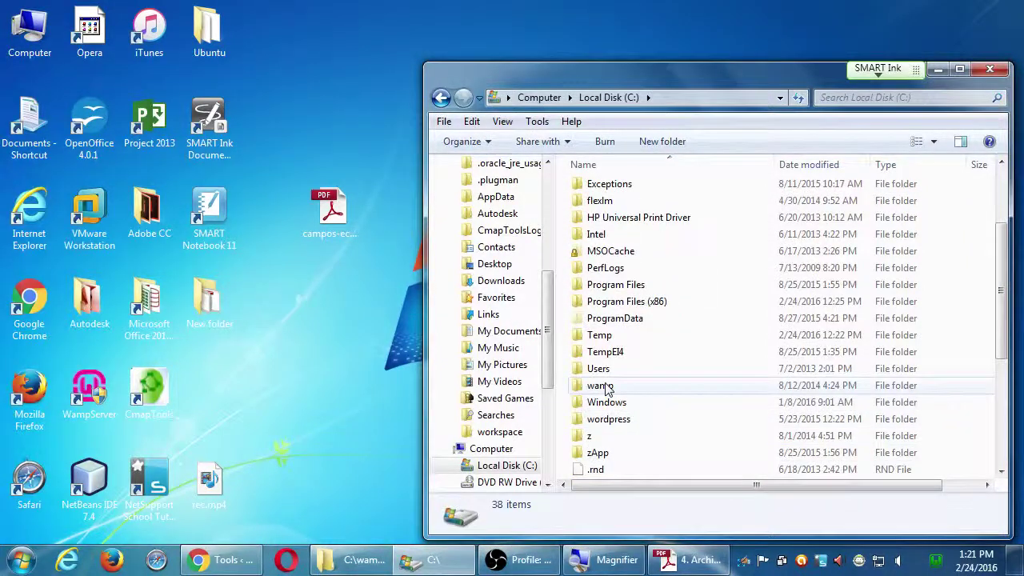
pyautogui.doubleClick(601, 385)
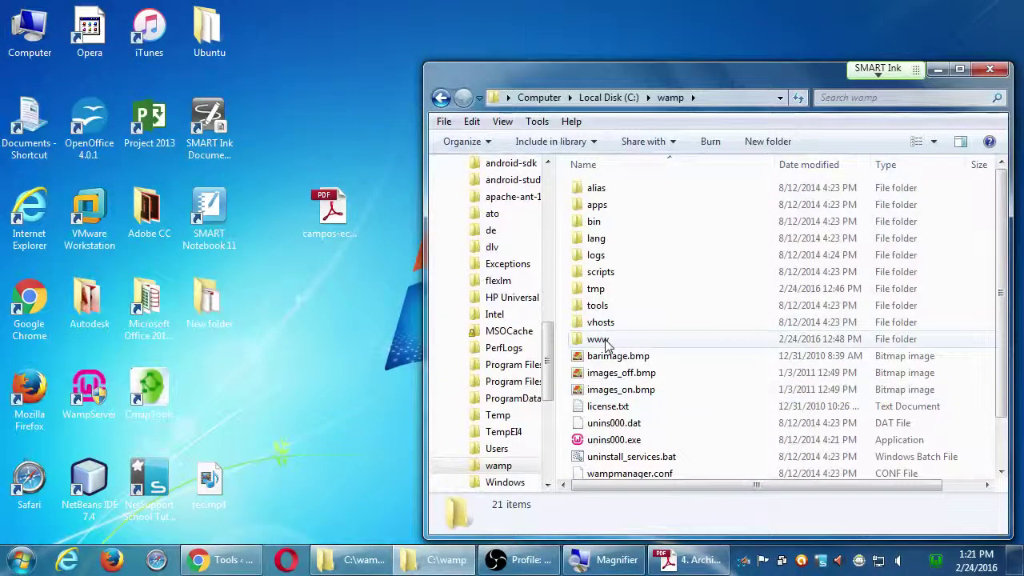
pyautogui.doubleClick(602, 339)
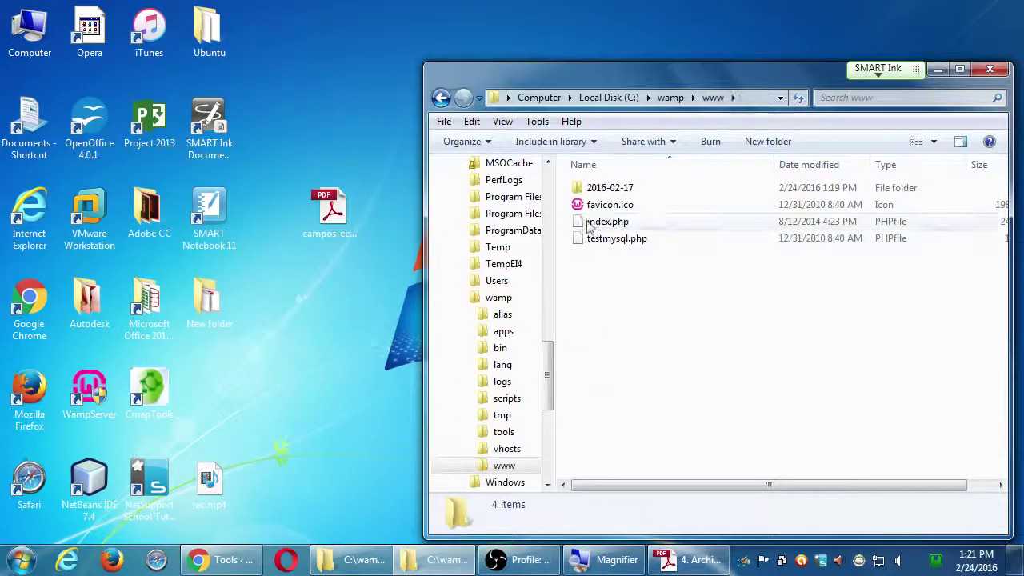
pyautogui.click(579, 190)
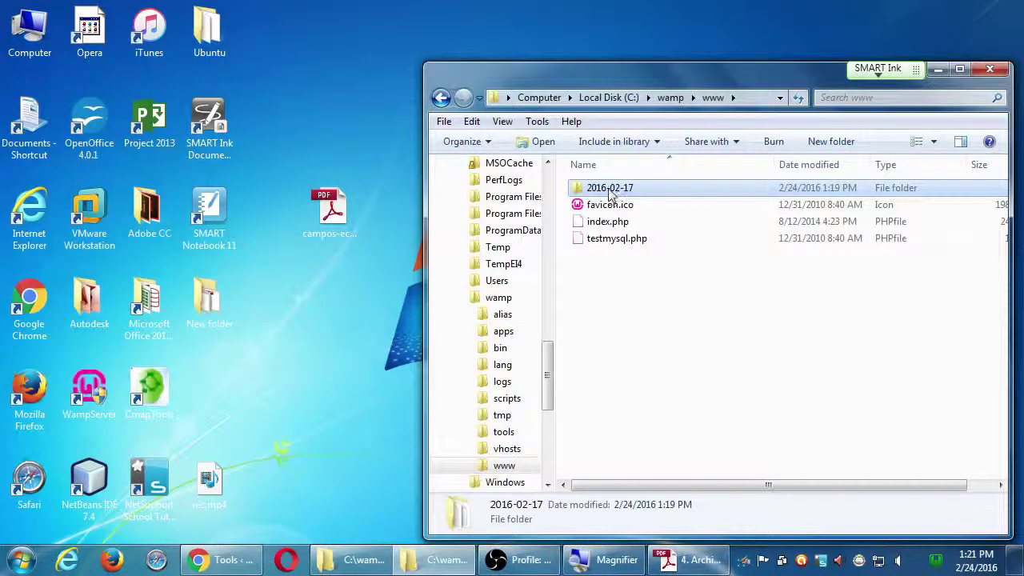
pyautogui.doubleClick(608, 190)
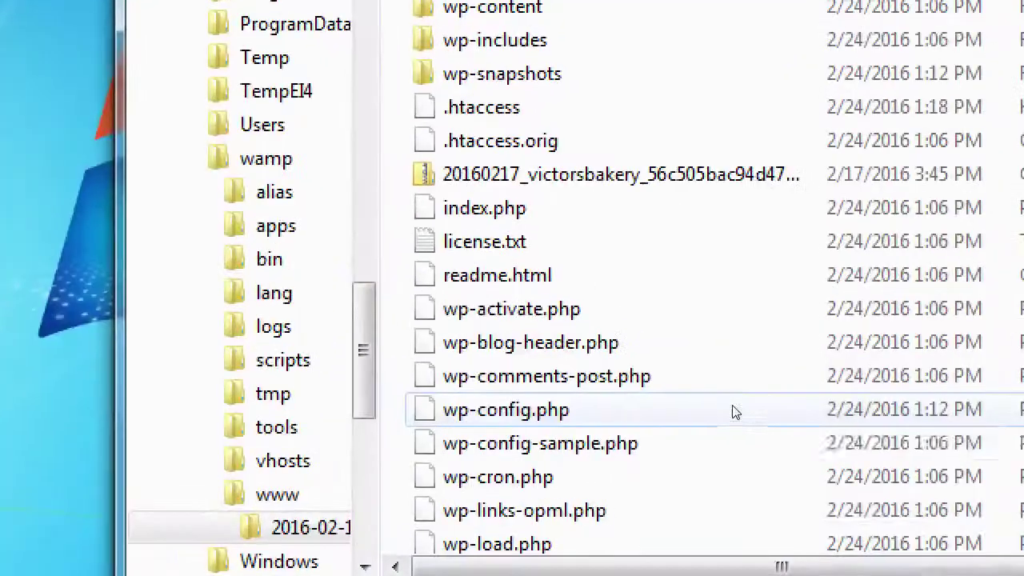
# - Delete the victorsbakery zip archive to the Recycle Bin and return to the WordPress cleanup page
pyautogui.click(741, 288)
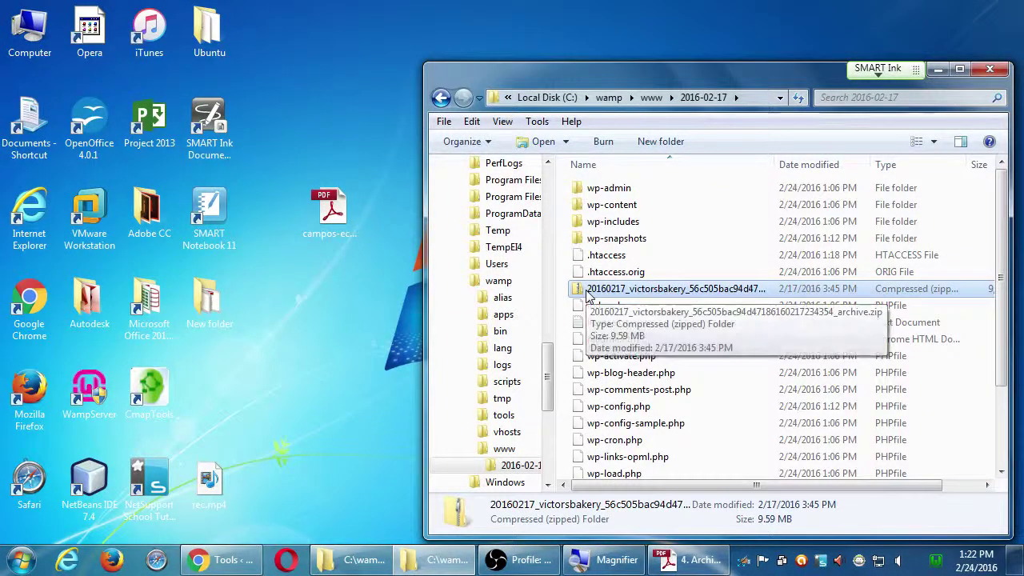
pyautogui.press('Delete')
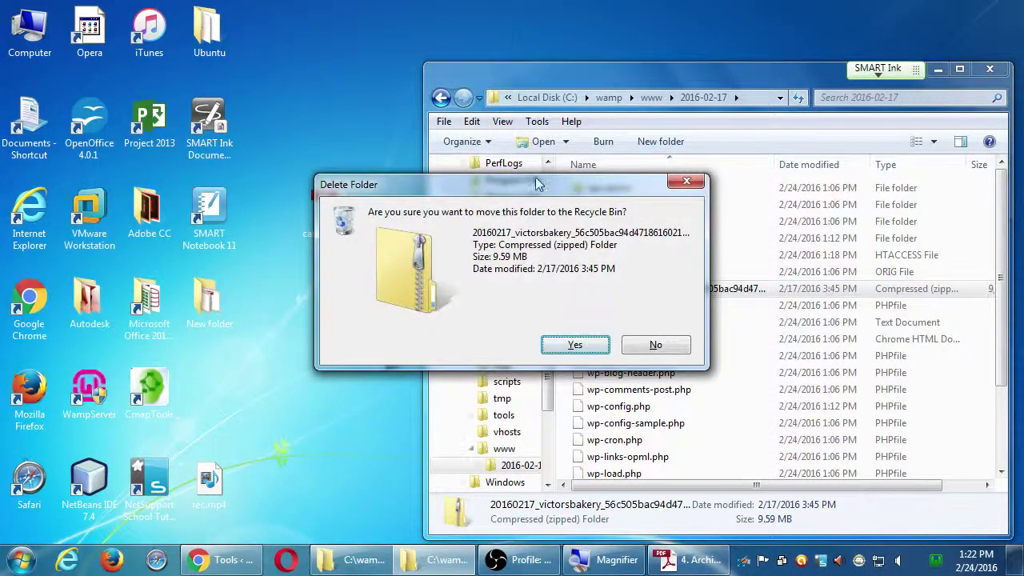
pyautogui.moveTo(539, 184); pyautogui.dragTo(516, 179)
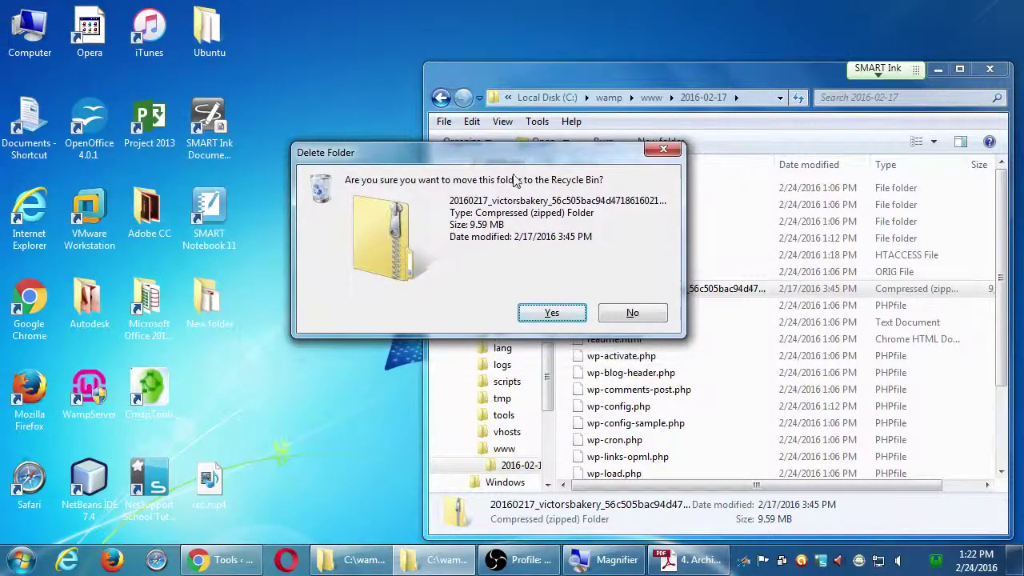
pyautogui.click(547, 319)
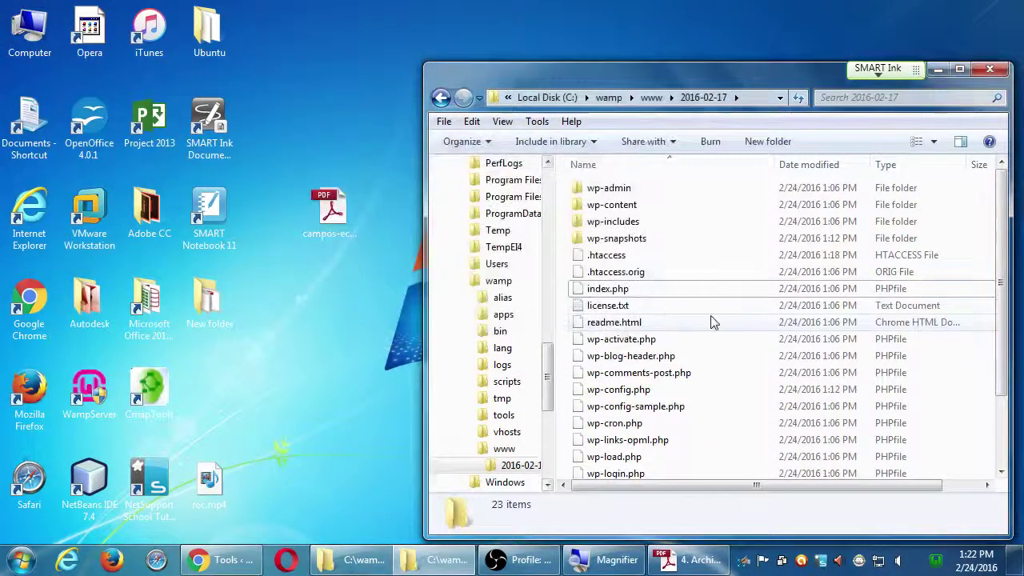
pyautogui.press('super+Up')
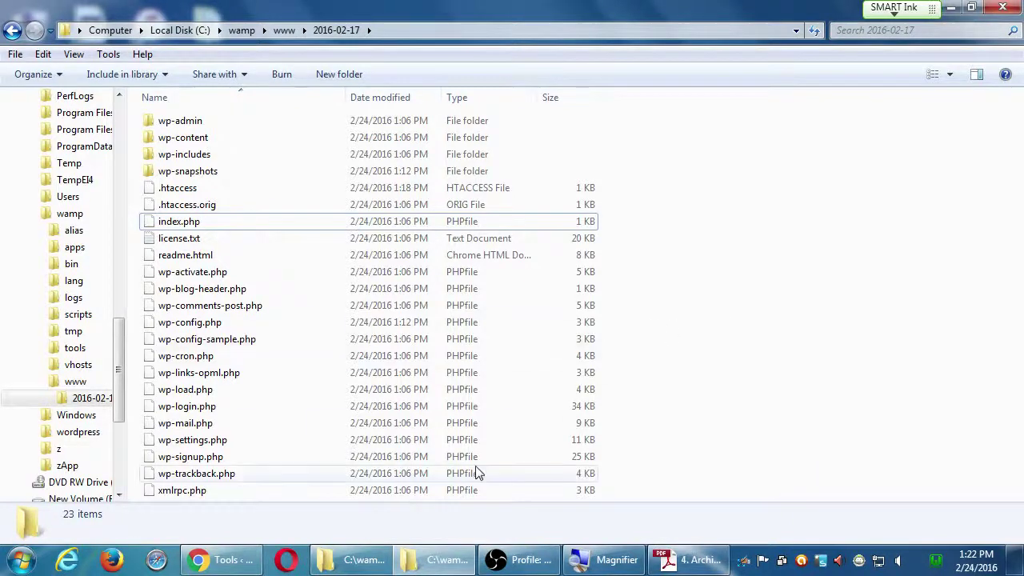
pyautogui.click(217, 560)
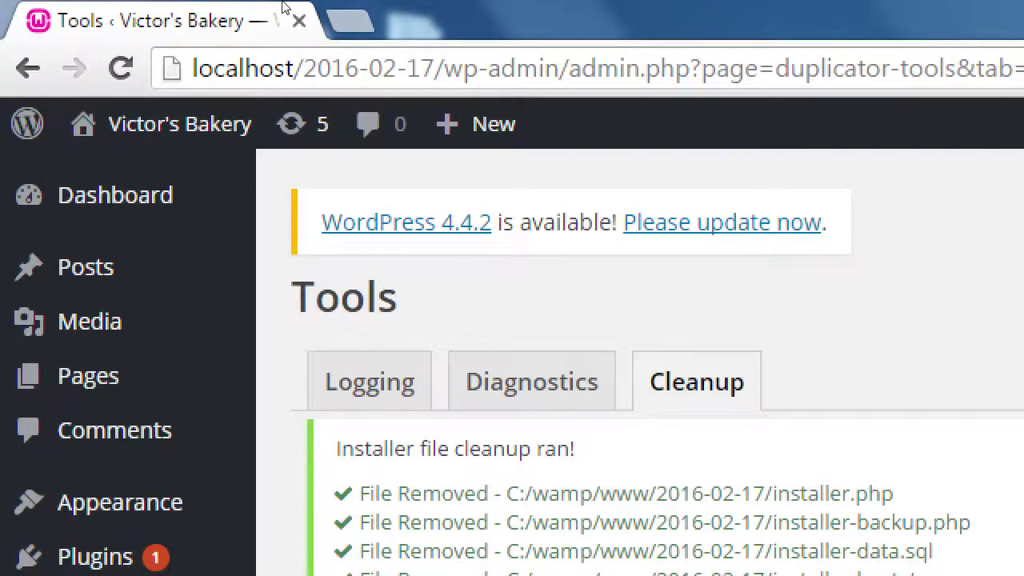
# - From the desktop, browse Computer > Local Disk (C:) > wamp > www > 2016-02-17
pyautogui.press('super+d')
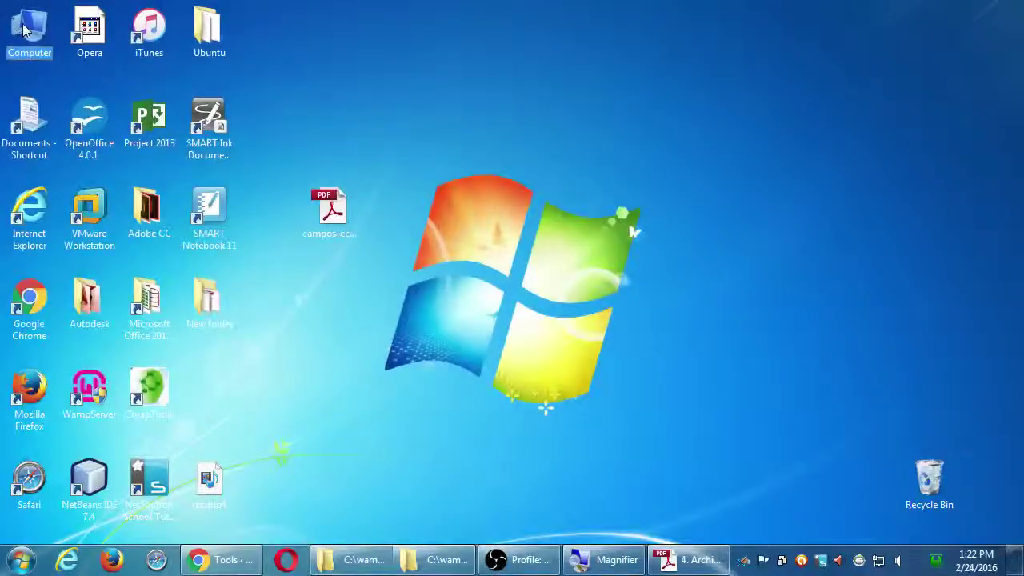
pyautogui.doubleClick(26, 30)
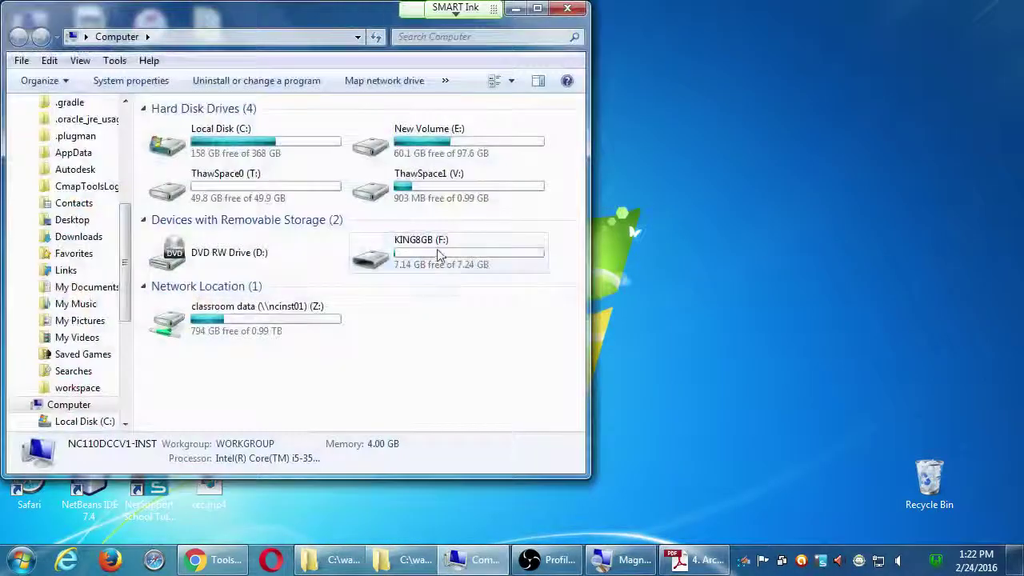
pyautogui.doubleClick(248, 142)
pyautogui.click(250, 280)
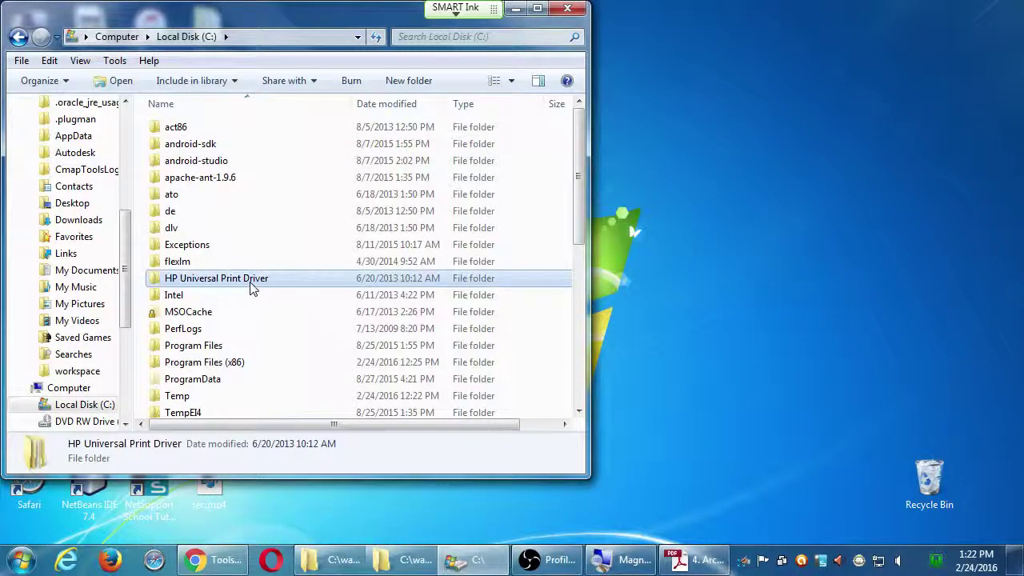
pyautogui.click(235, 312)
pyautogui.scroll(-2, 212, 344)
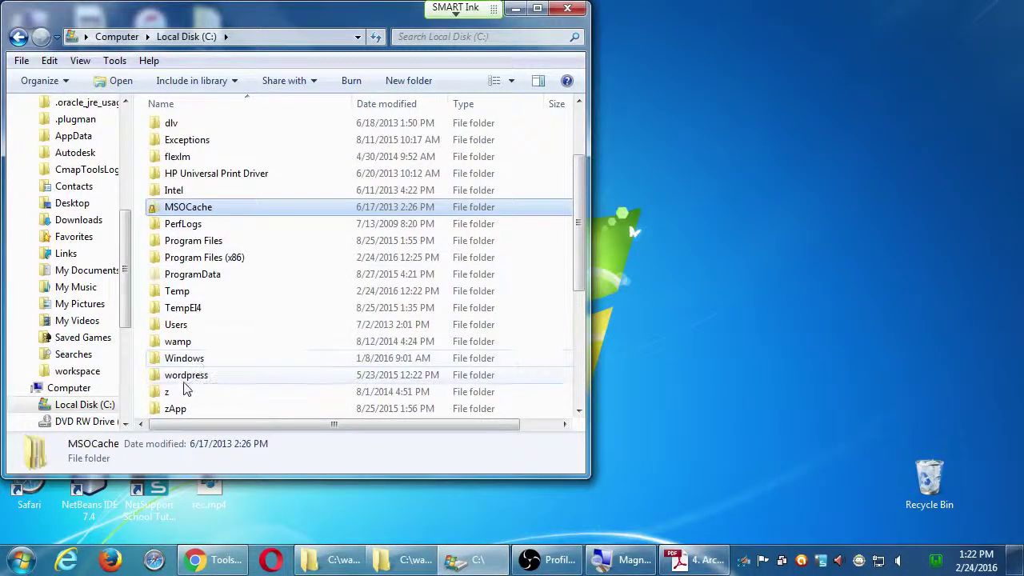
pyautogui.doubleClick(171, 342)
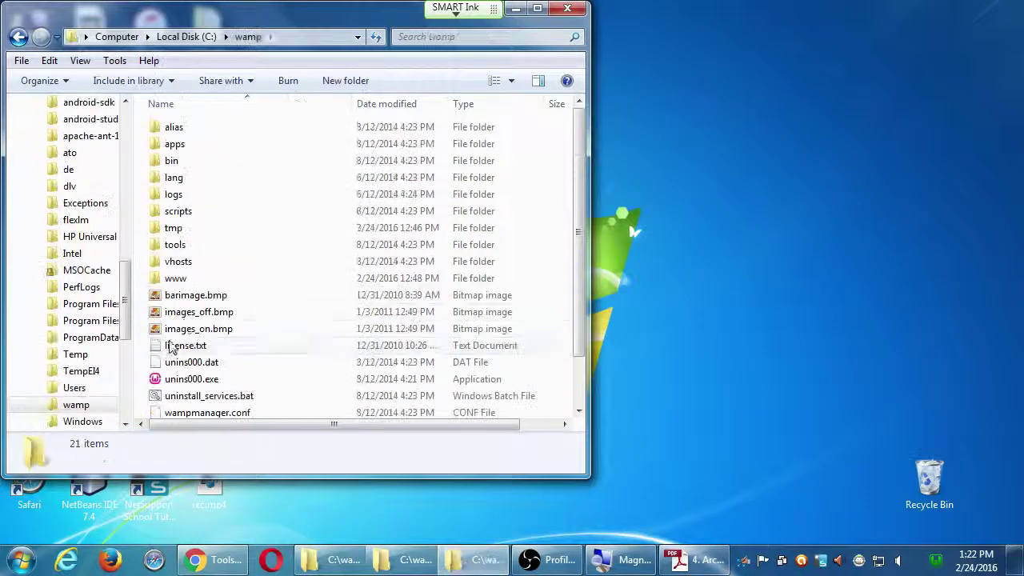
pyautogui.doubleClick(178, 286)
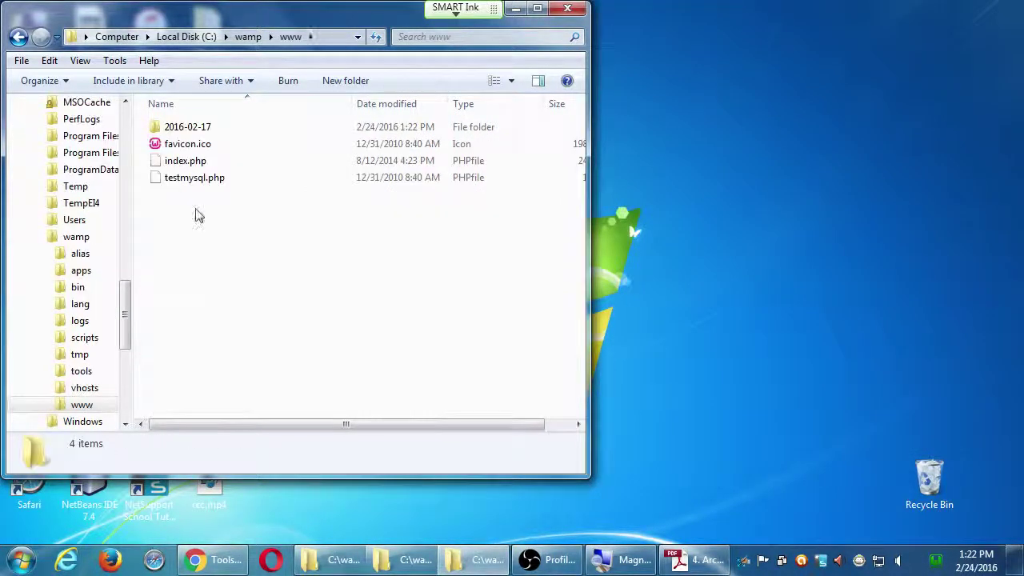
pyautogui.doubleClick(155, 134)
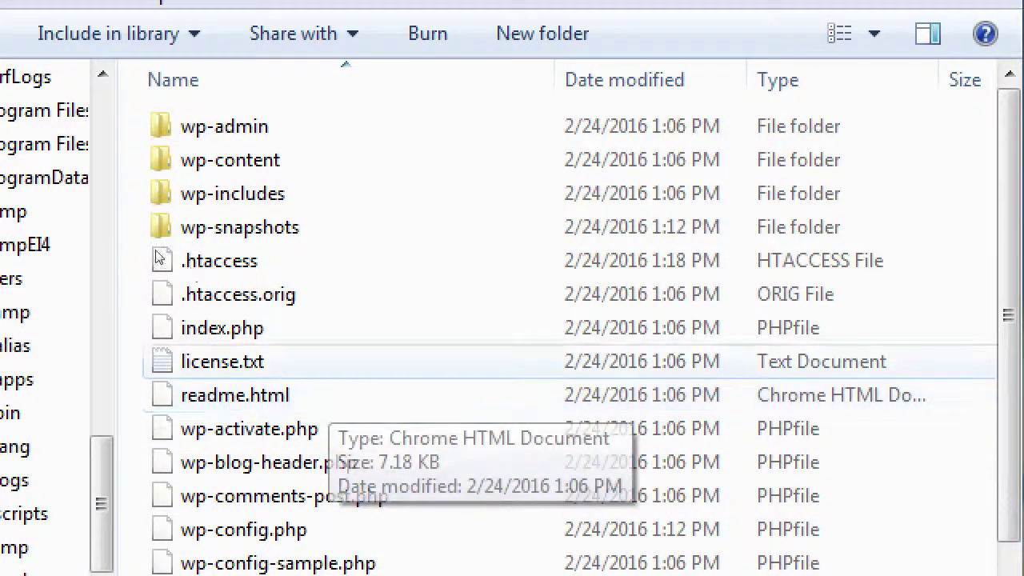
# - Select license.txt, move the 2016-02-17 folder window to the centre, and close it
pyautogui.click(223, 361)
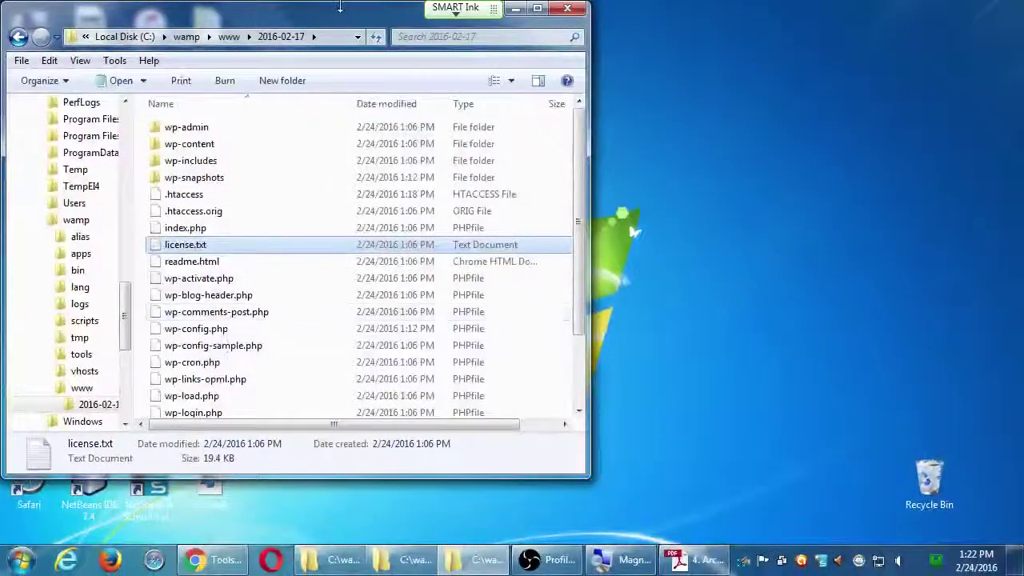
pyautogui.moveTo(340, 6); pyautogui.dragTo(566, 36)
pyautogui.click(794, 37)
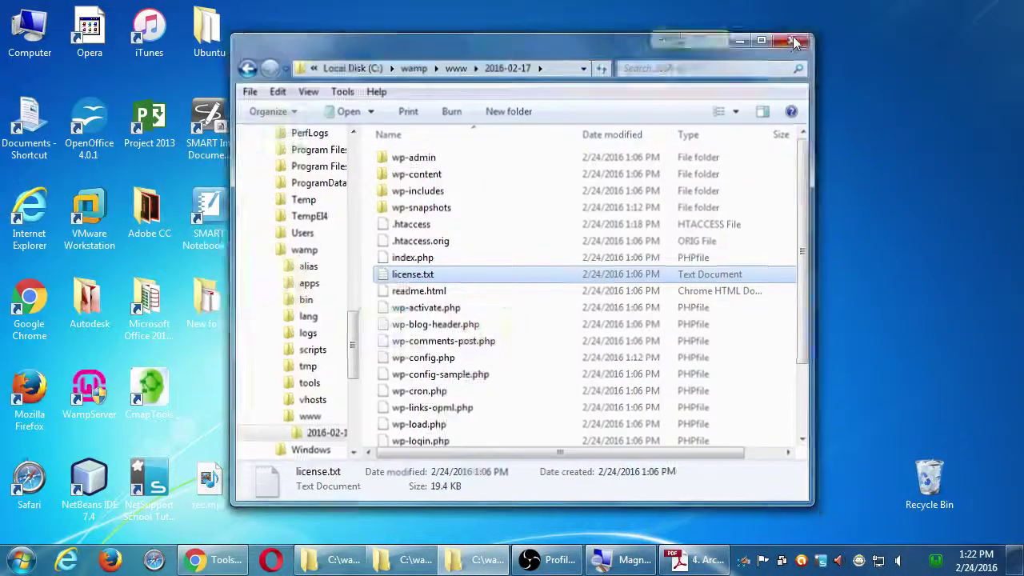
# - Review the remaining resurrection steps in the Duplicator instructions PDF, then close Adobe Reader
pyautogui.click(672, 557)
pyautogui.scroll(-1, 588, 298)
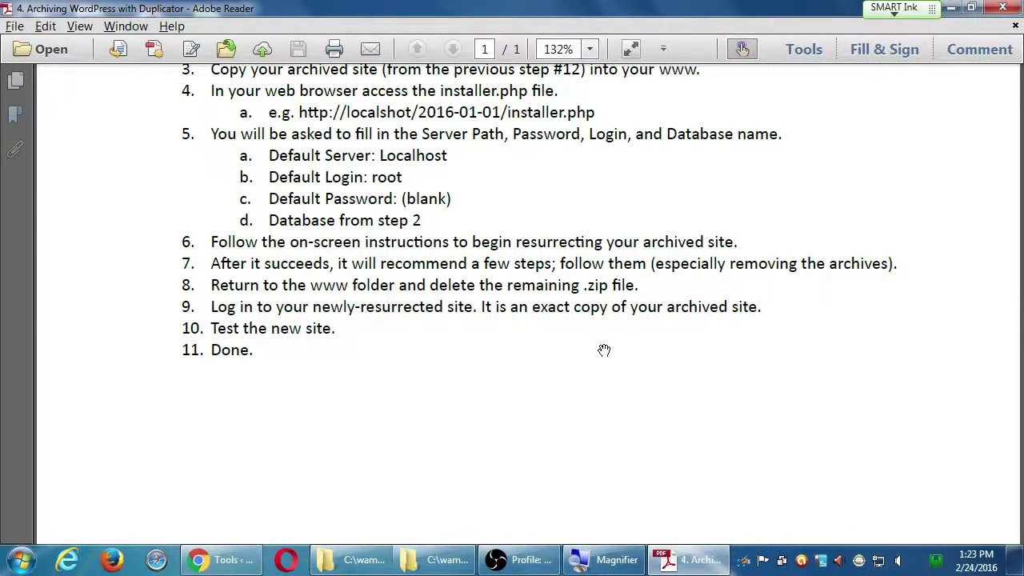
pyautogui.click(1006, 7)
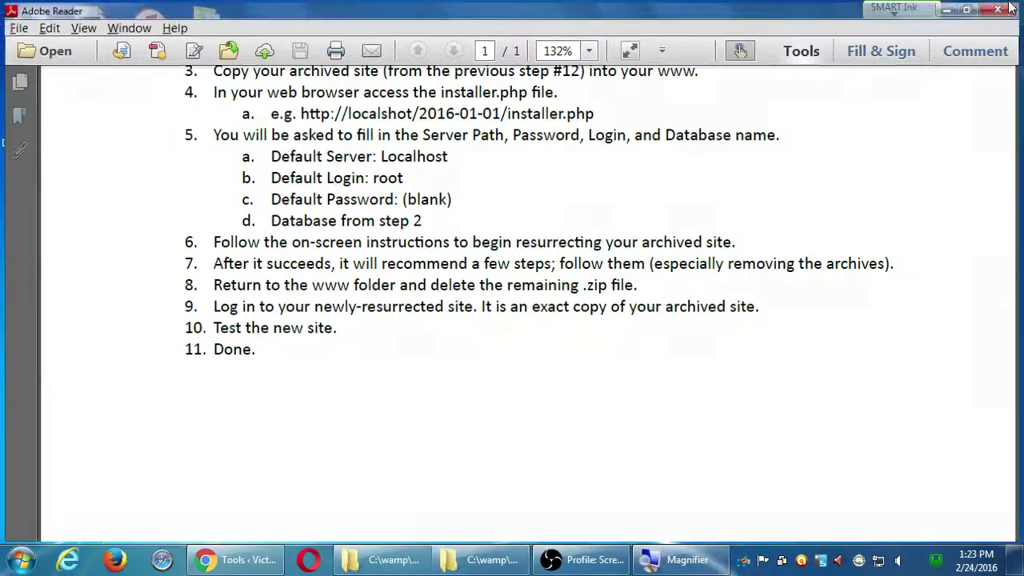
# - On the Tools page, enter localhost/MYSITEALKSJLKDSAJLKDSJLKFDS/wp-admin as the address
pyautogui.click(247, 558)
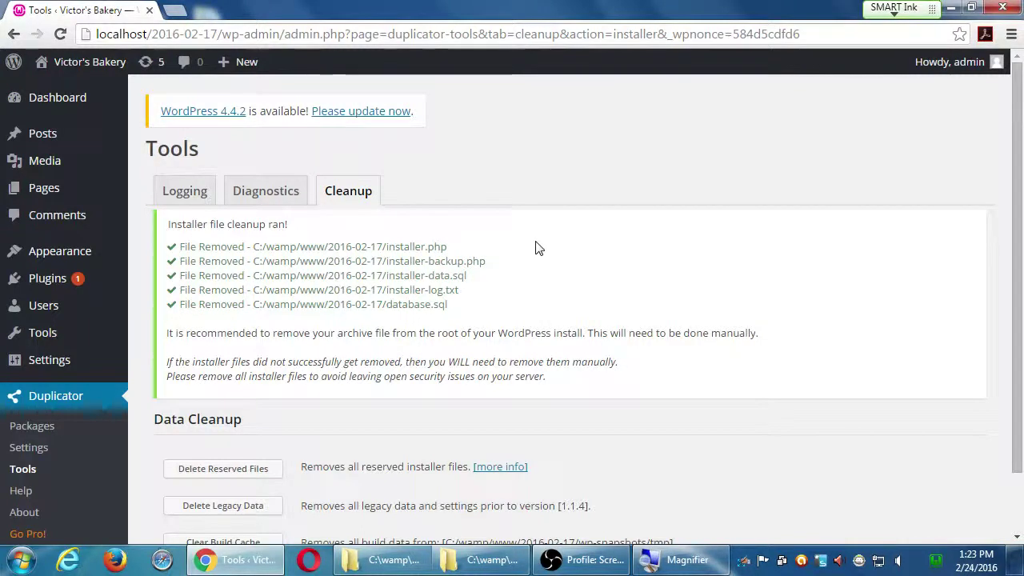
pyautogui.press('super+plus')
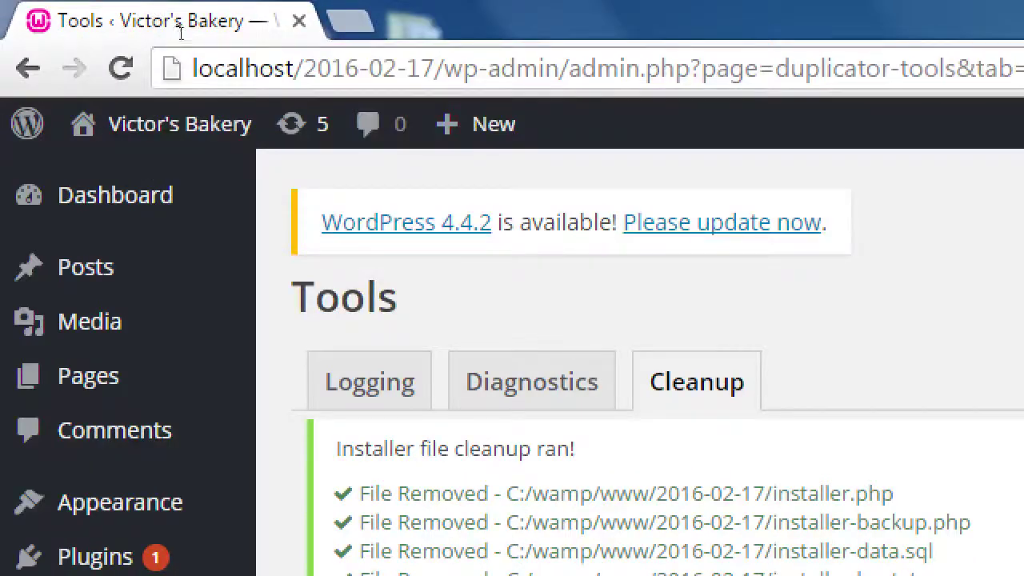
pyautogui.click(182, 42)
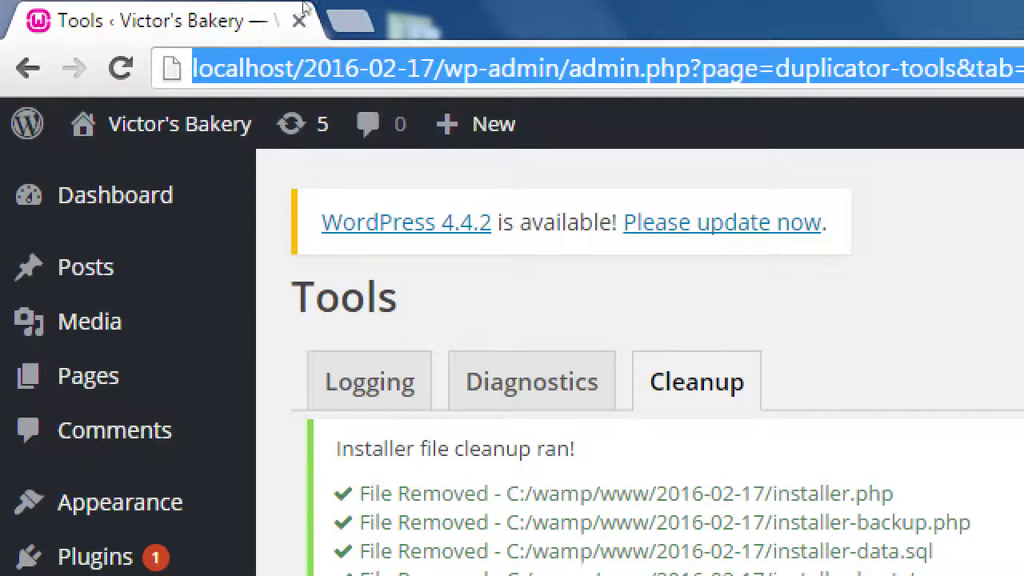
pyautogui.write('http://localhost')
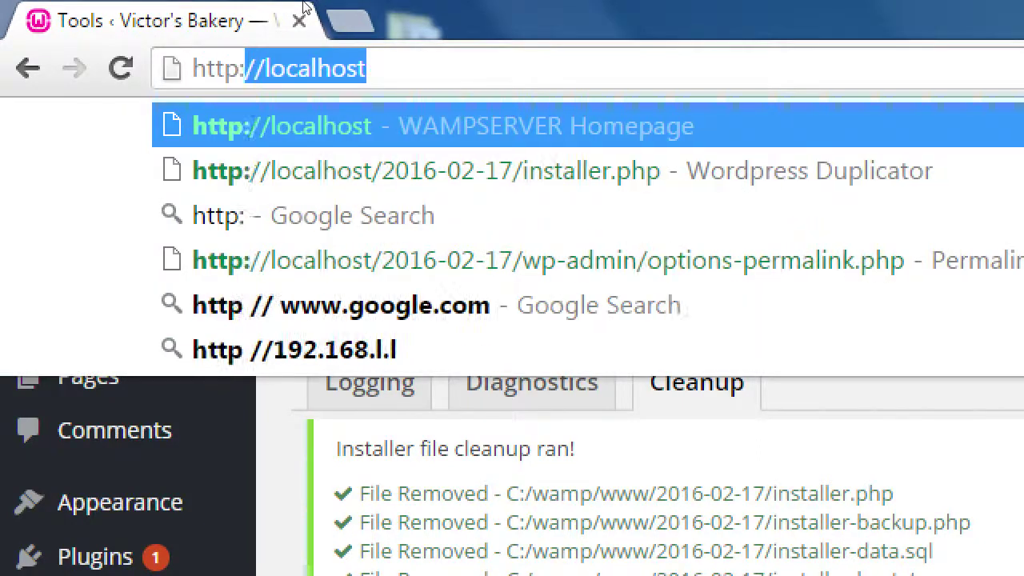
pyautogui.write('/MYS')
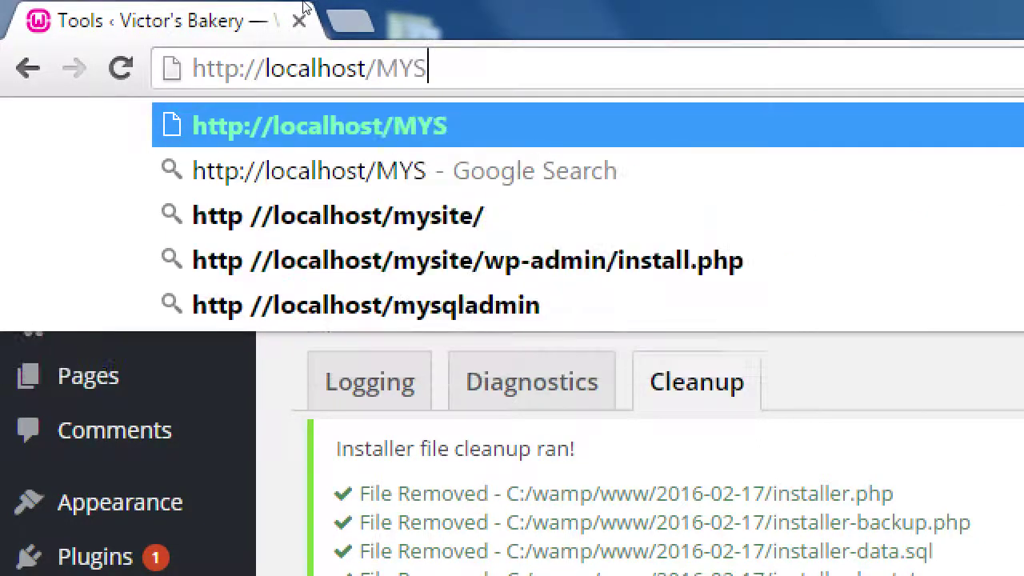
pyautogui.write('ITEALKSJLKDSAJLKDSJLKFDS')
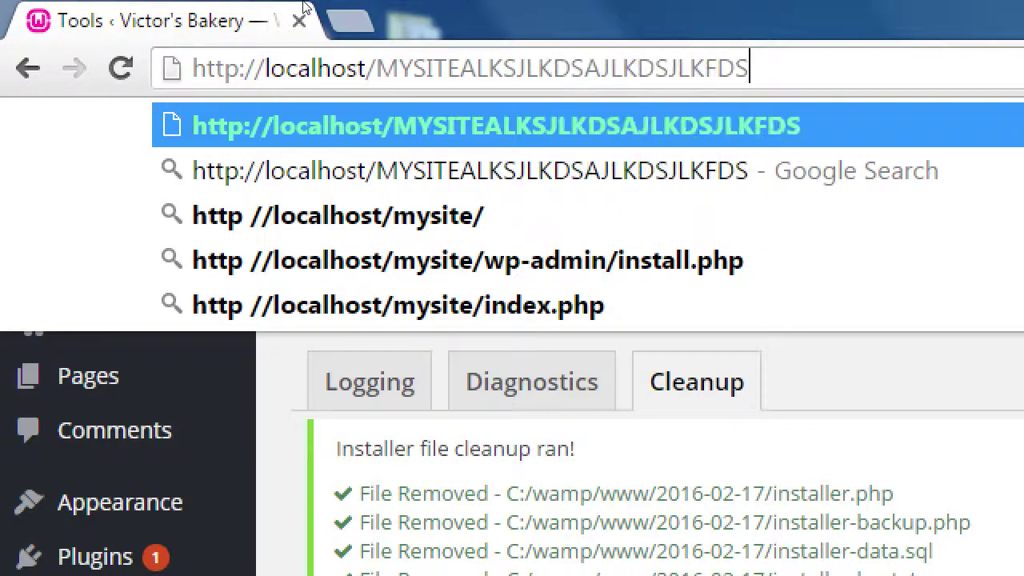
pyautogui.write('/')
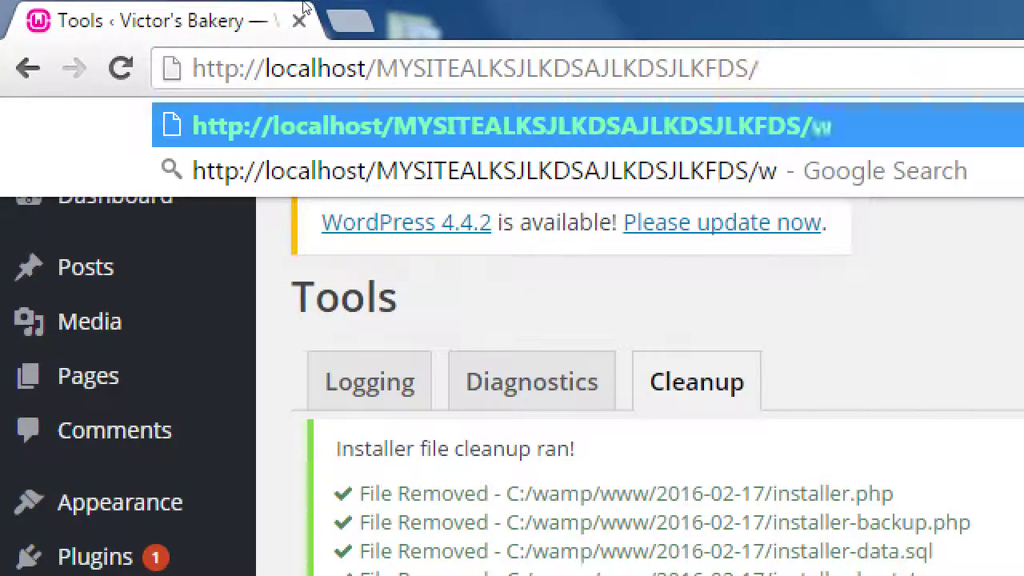
pyautogui.write('wp-admin')
pyautogui.hotkey('ctrl', 'shift', 'Left')
pyautogui.hotkey('ctrl', 'shift', 'Left')
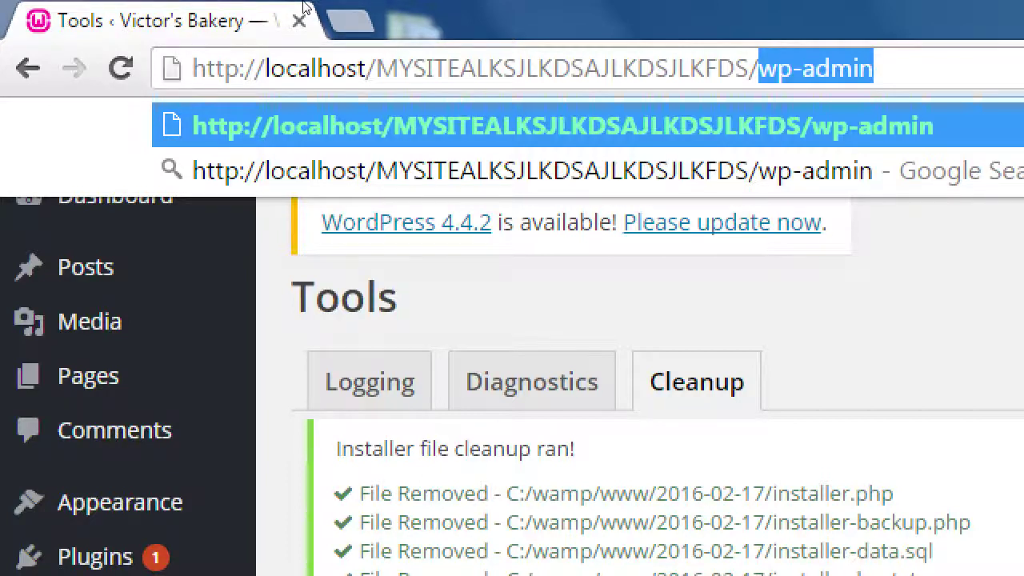
# - Trim the address to localhost/wp-admin, then type whitehouse.gov/wp-admin in a new tab
pyautogui.press('Right')
pyautogui.press('Left')
pyautogui.press('Left')
pyautogui.press('Left')
pyautogui.press('Left')
pyautogui.press('Left')
pyautogui.press('Left')
pyautogui.press('Left')
pyautogui.press('Left')
pyautogui.press('Left')
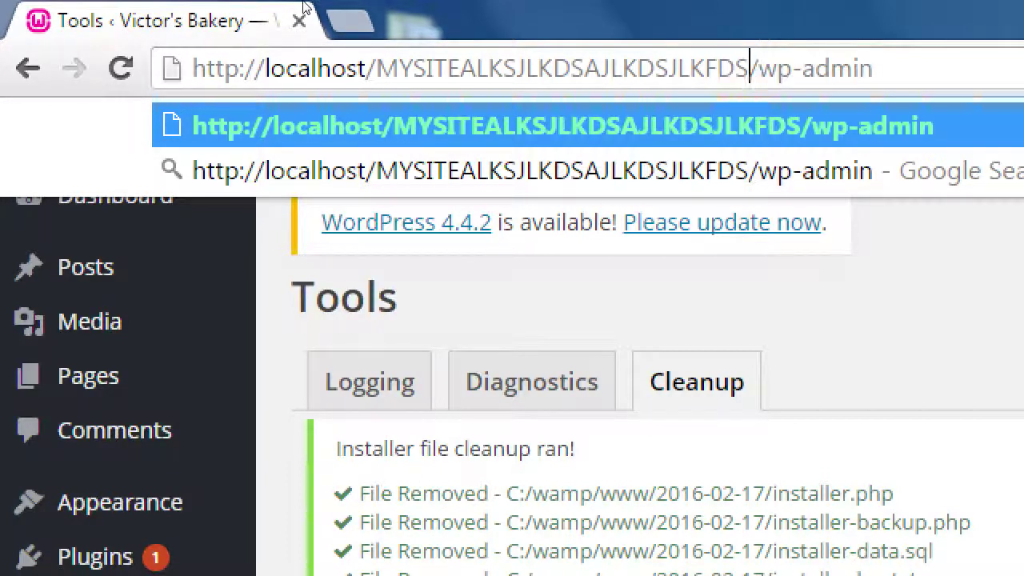
pyautogui.press('BackSpace')
pyautogui.press('BackSpace')
pyautogui.press('BackSpace')
pyautogui.press('BackSpace')
pyautogui.press('BackSpace')
pyautogui.press('BackSpace')
pyautogui.press('BackSpace')
pyautogui.press('BackSpace')
pyautogui.press('BackSpace')
pyautogui.press('BackSpace')
pyautogui.press('BackSpace')
pyautogui.press('BackSpace')
pyautogui.press('BackSpace')
pyautogui.press('BackSpace')
pyautogui.press('BackSpace')
pyautogui.press('BackSpace')
pyautogui.press('BackSpace')
pyautogui.press('BackSpace')
pyautogui.press('BackSpace')
pyautogui.press('BackSpace')
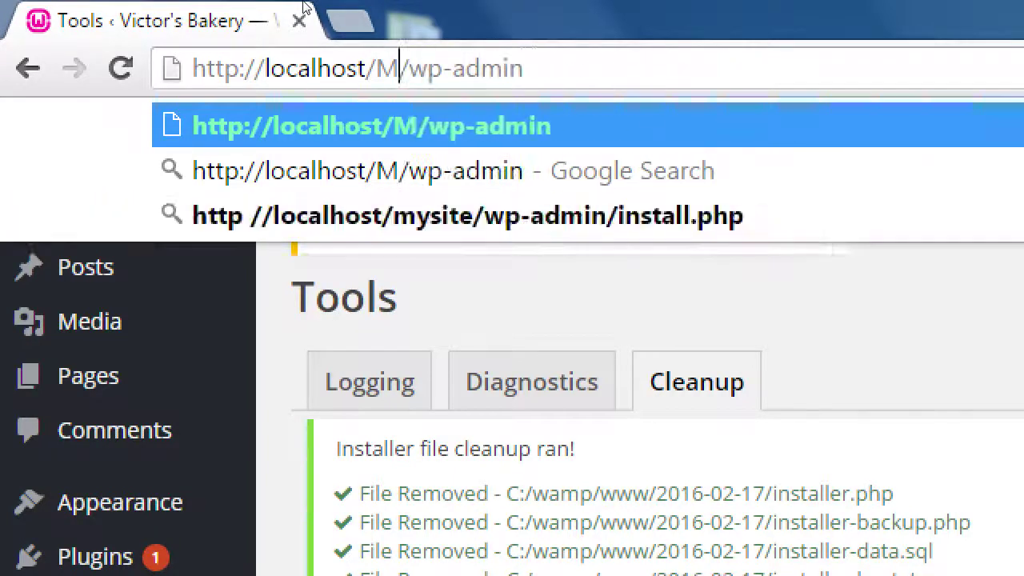
pyautogui.press('BackSpace')
pyautogui.press('BackSpace')
pyautogui.write('white')
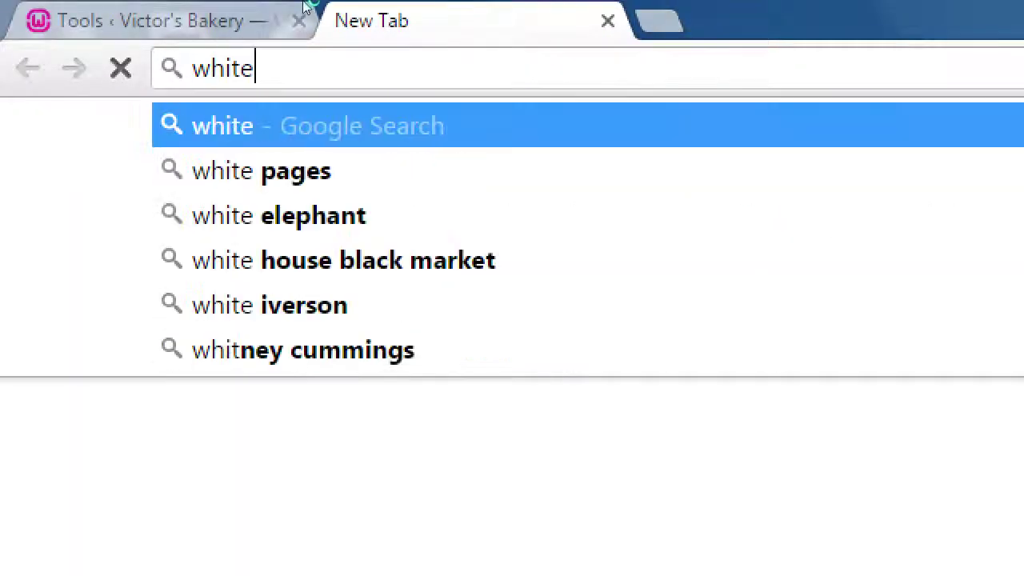
pyautogui.write('house.gov/wp-admin')
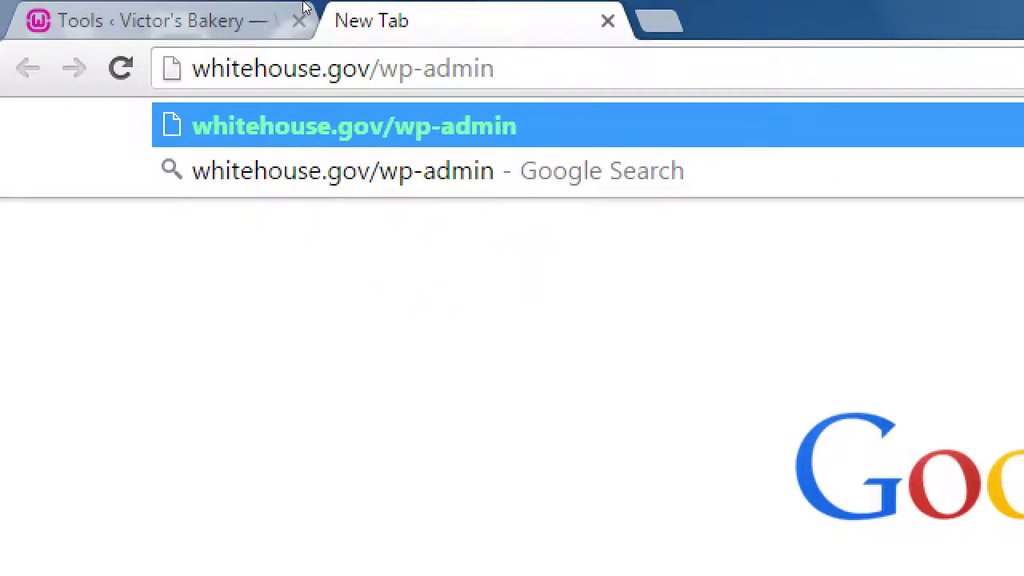
# - Load whitehouse.gov/wp-admin, stop it, and insert a secretentrance/ folder into the path
pyautogui.press('Return')
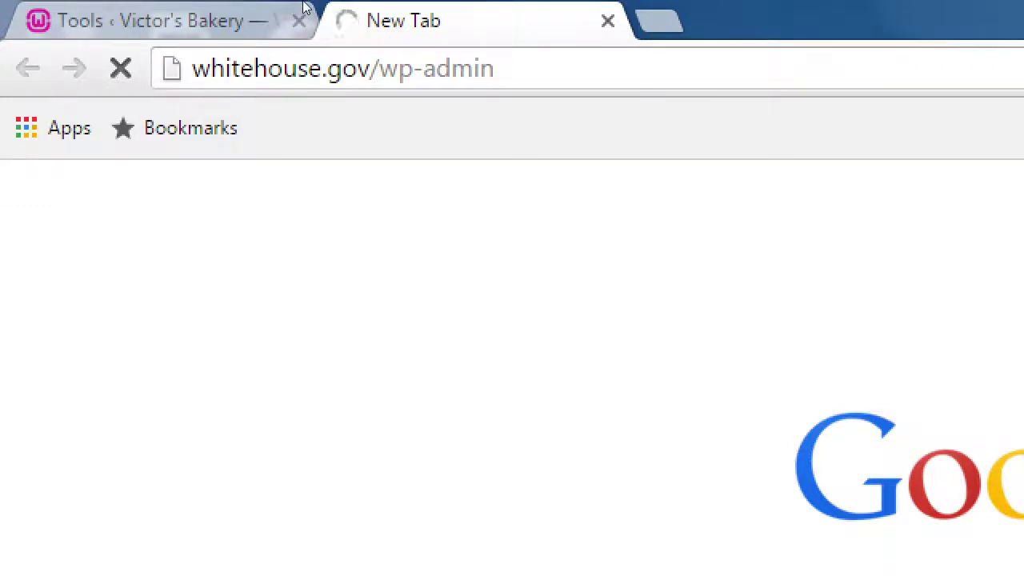
pyautogui.click(120, 68)
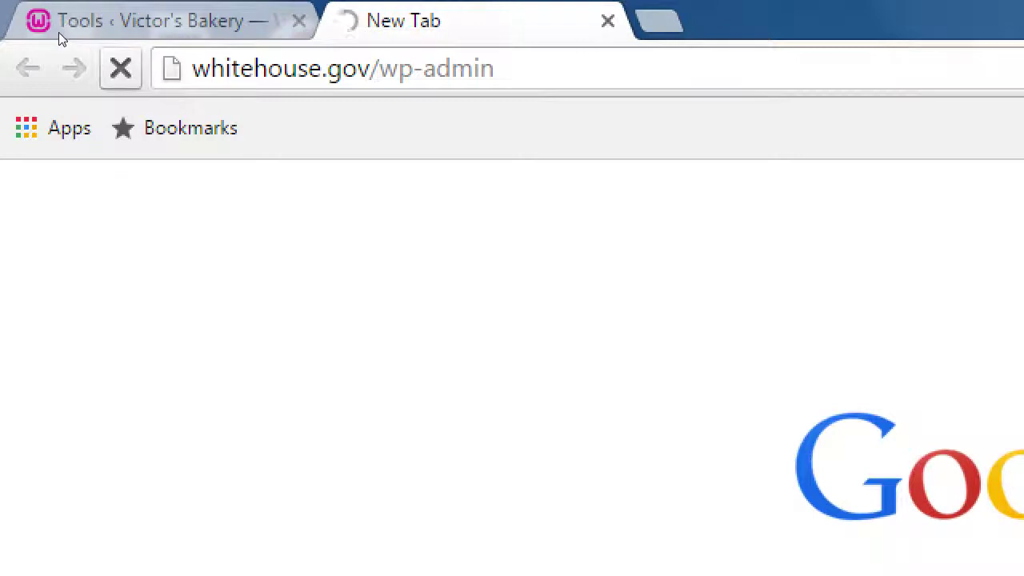
pyautogui.click(231, 51)
pyautogui.click(377, 68)
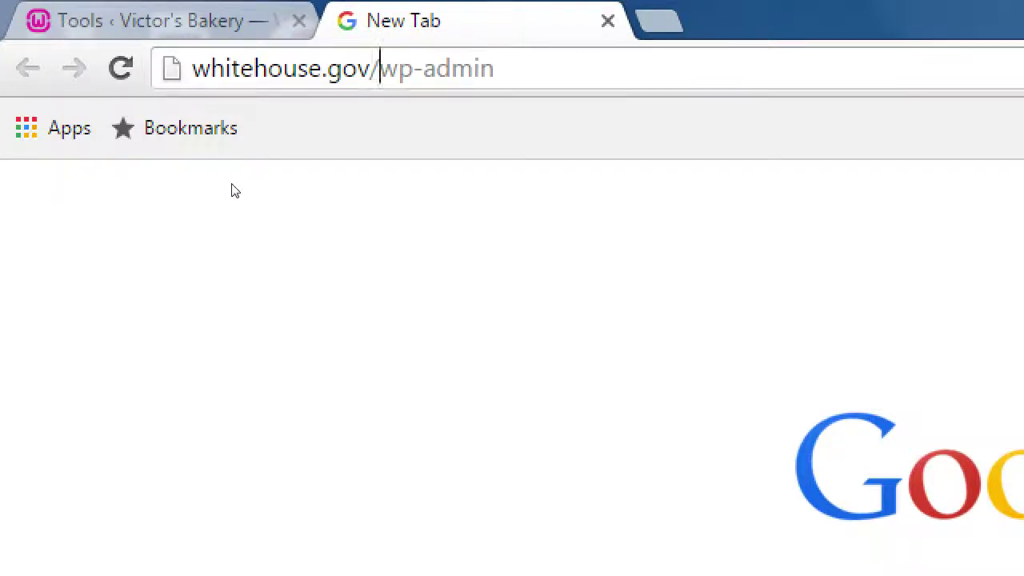
pyautogui.write('secretentra')
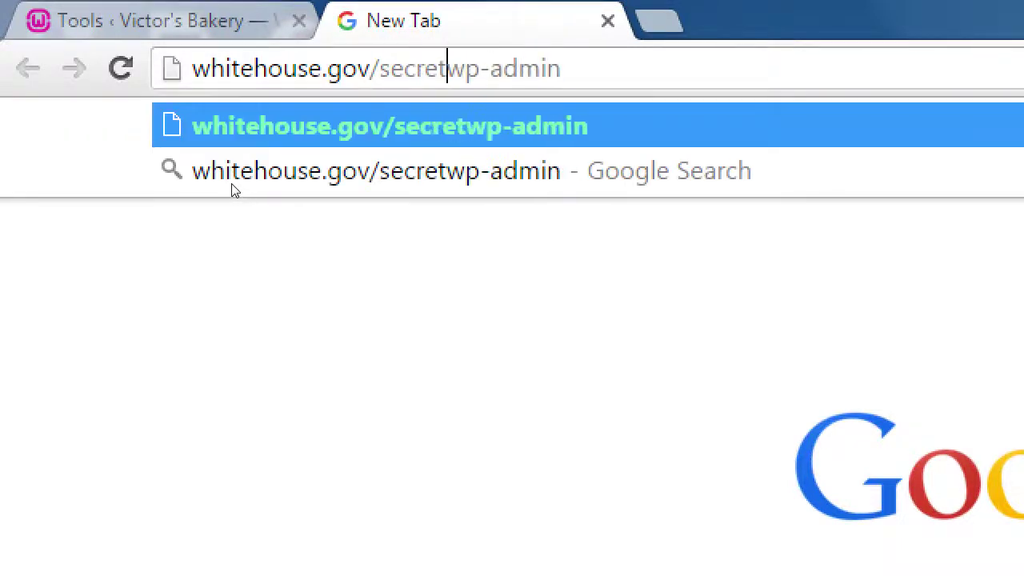
pyautogui.write('nce/')
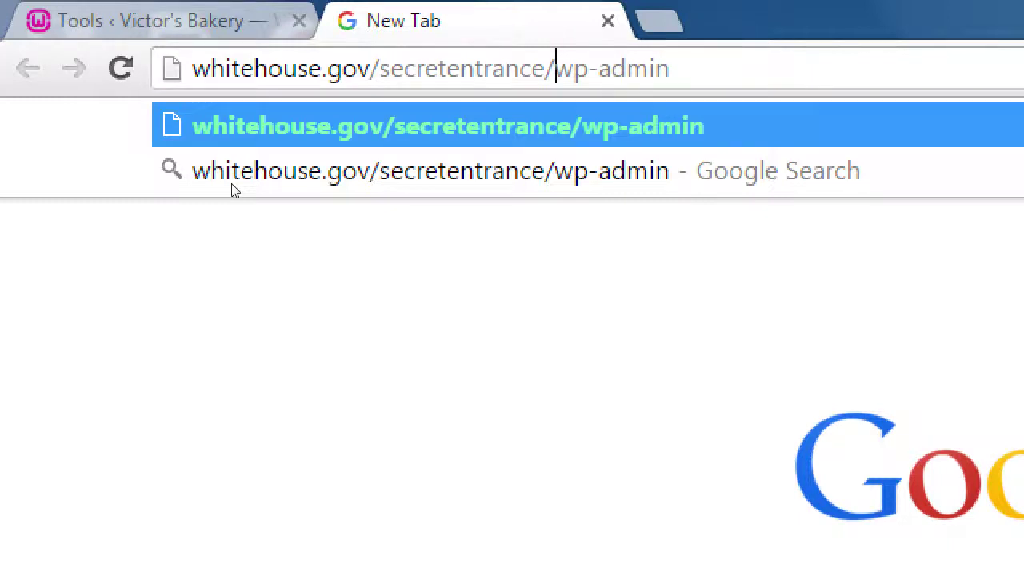
# - Replace secretentrance with asdfasfdasfd/ in the path, then close the test tab
pyautogui.press('Left')
pyautogui.press('Right')
pyautogui.hotkey('shift', 'Right')
pyautogui.hotkey('shift', 'Right')
pyautogui.hotkey('shift', 'Right')
pyautogui.hotkey('shift', 'Right')
pyautogui.hotkey('shift', 'Right')
pyautogui.hotkey('shift', 'Right')
pyautogui.hotkey('shift', 'Right')
pyautogui.hotkey('shift', 'Right')
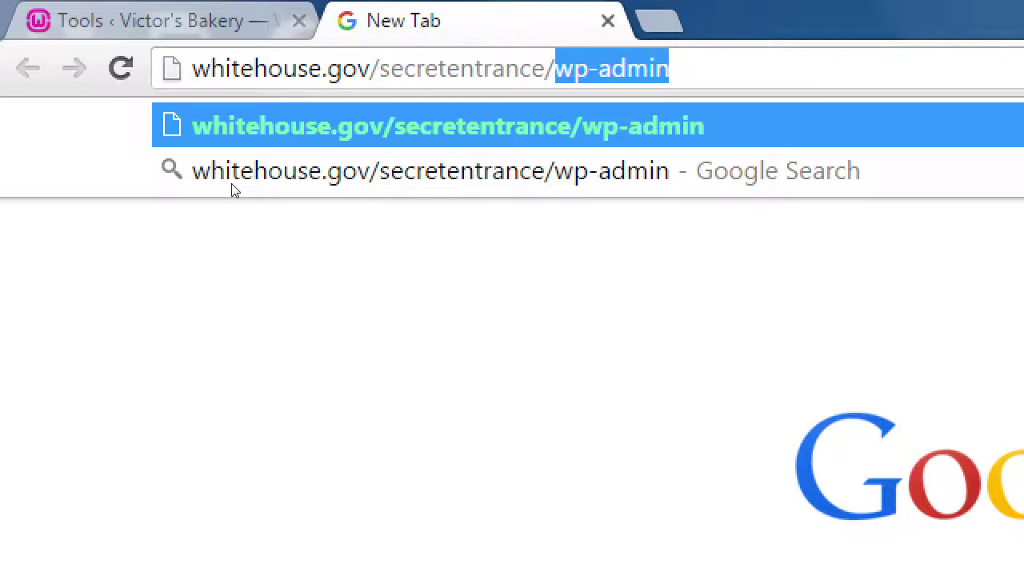
pyautogui.press('Left')
pyautogui.press('Left')
pyautogui.hotkey('ctrl', 'shift', 'Left')
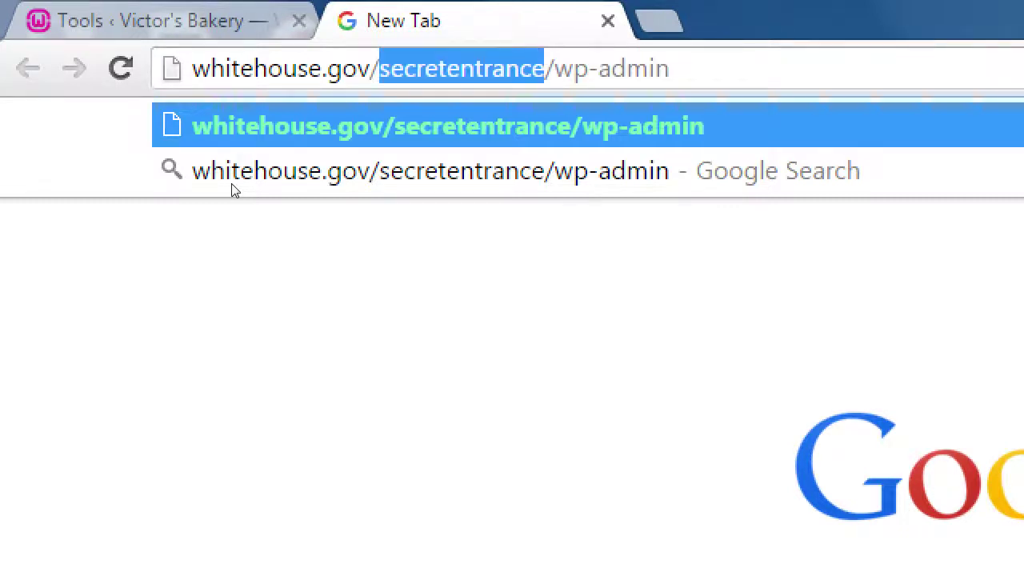
pyautogui.press('BackSpace')
pyautogui.press('BackSpace')
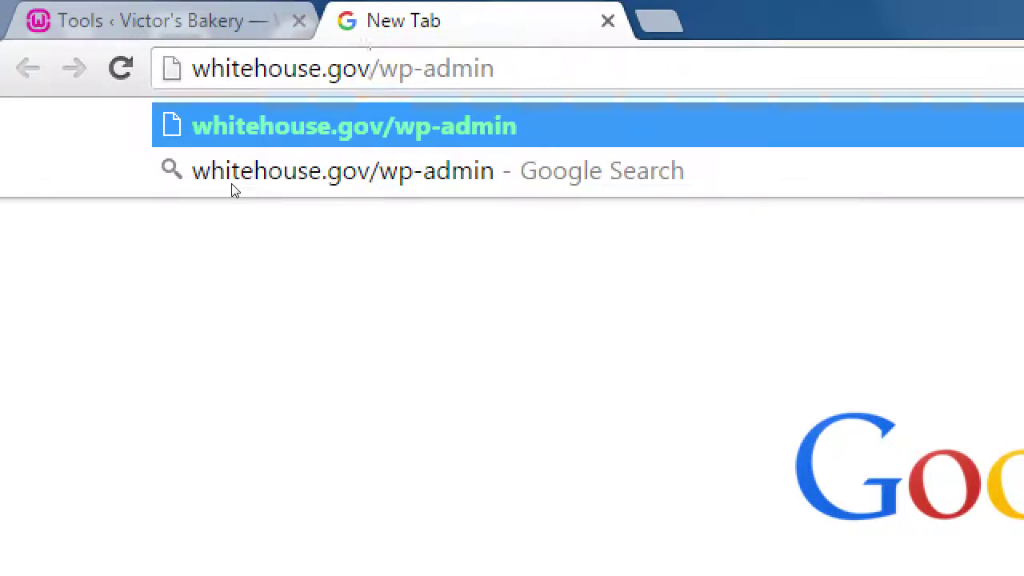
pyautogui.write('asdfasfdasfd/')
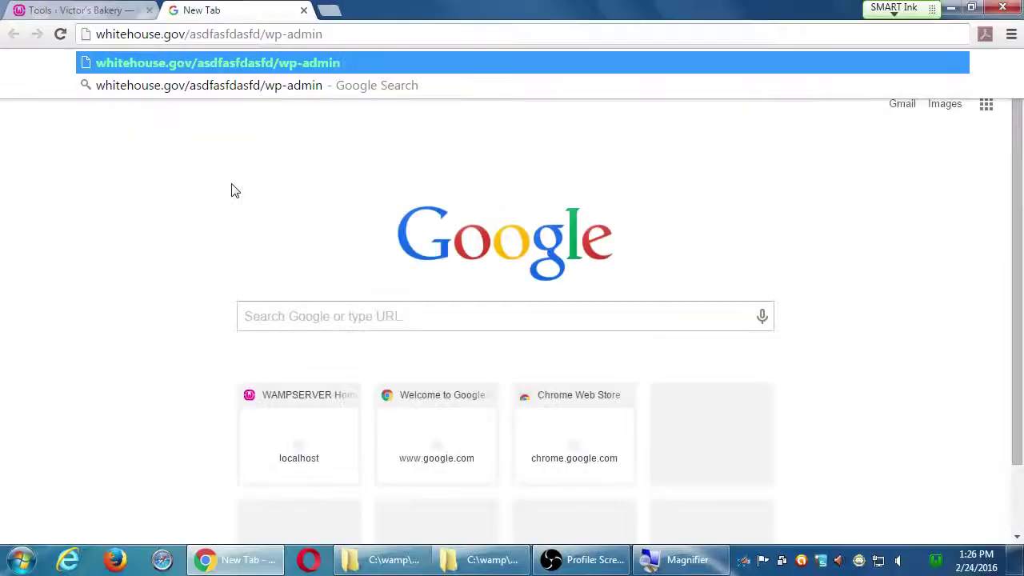
pyautogui.hotkey('ctrl', 'w')
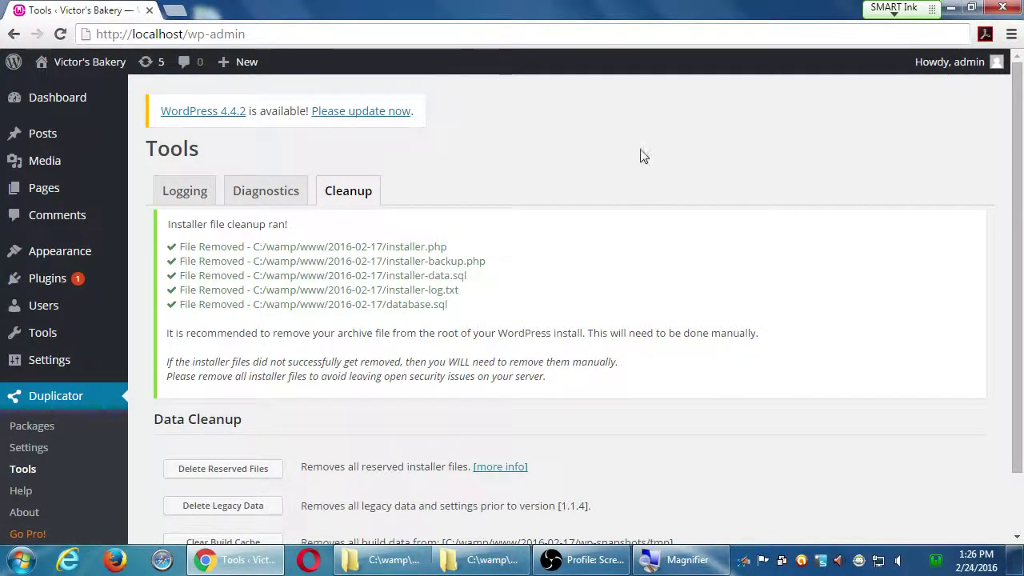
# - Open the public Victor's Bakery site through Visit Site in the admin bar
pyautogui.click(588, 561)
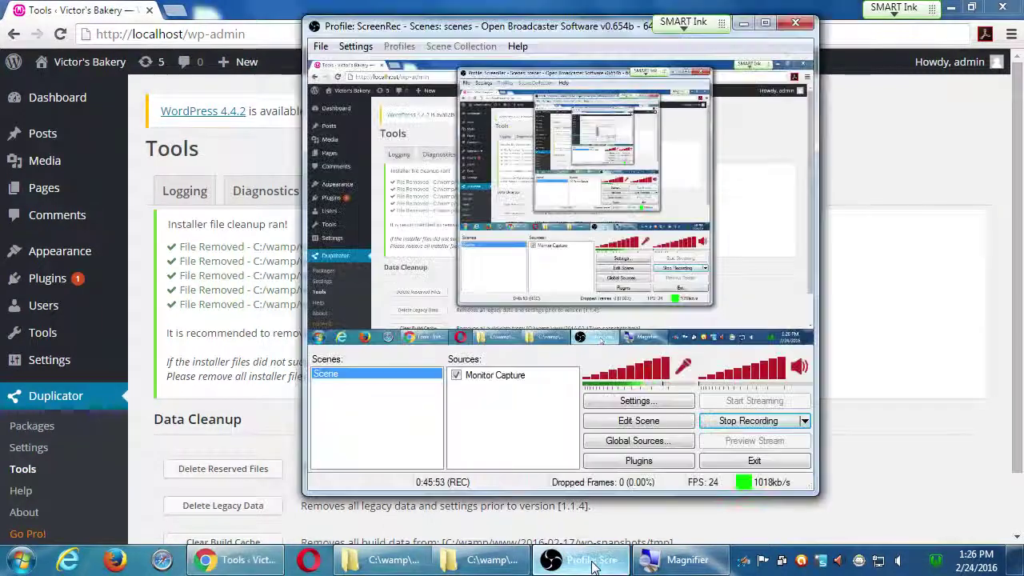
pyautogui.click(591, 565)
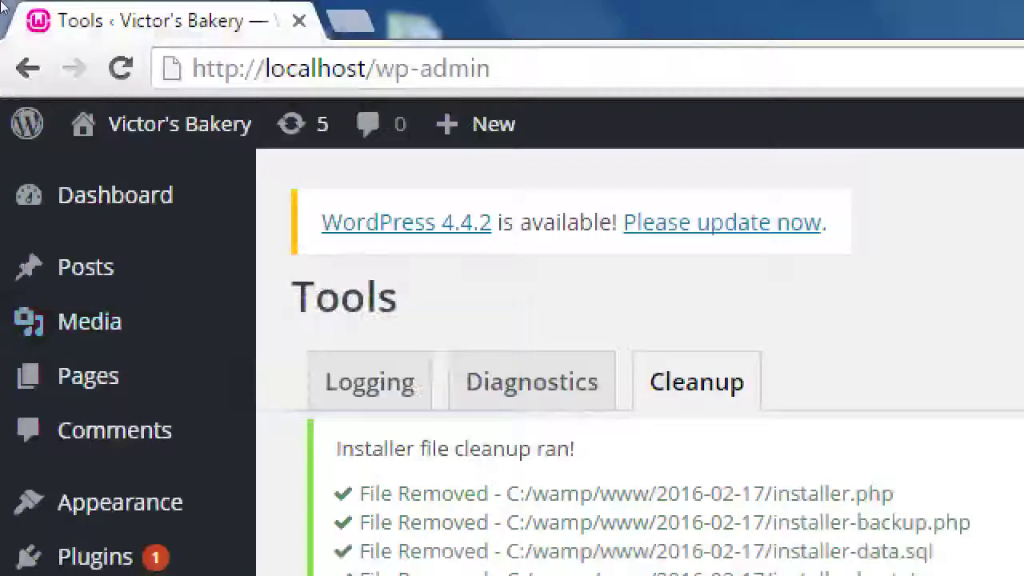
pyautogui.moveTo(144, 120)
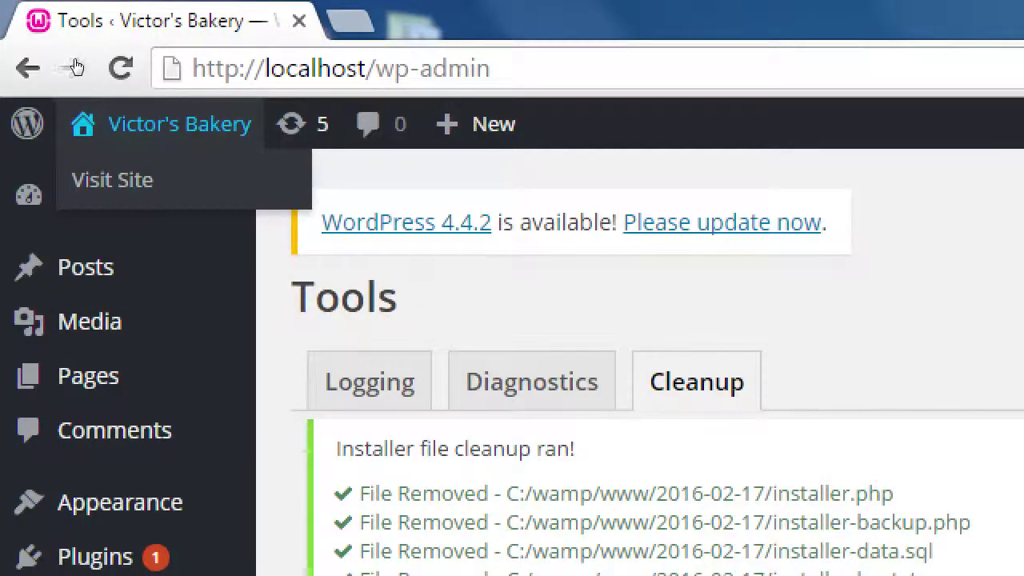
pyautogui.click(112, 180)
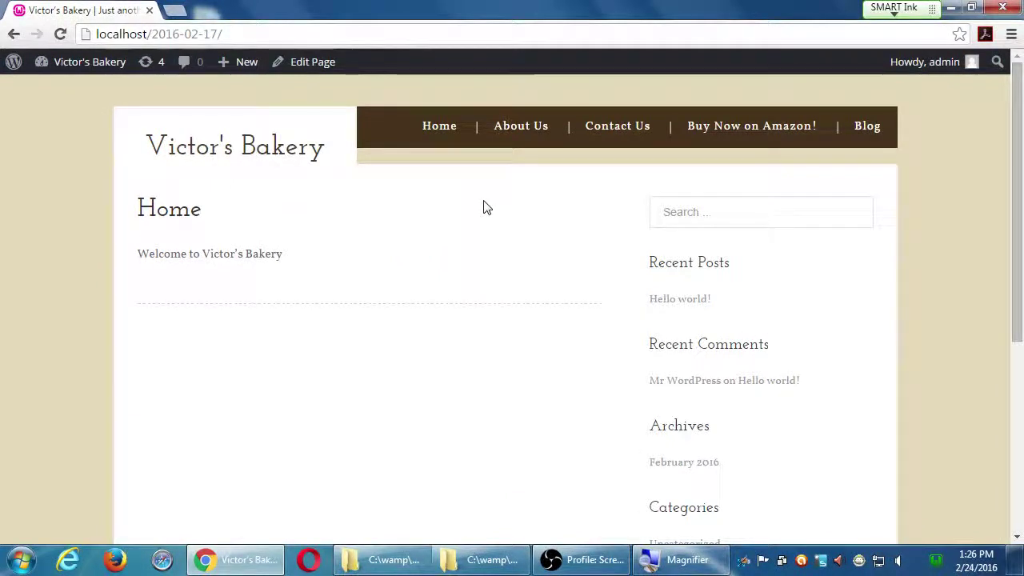
# - Check the Home, About Us and Contact Us pages and the Buy Now on Amazon! link
pyautogui.scroll(-1, 502, 218)
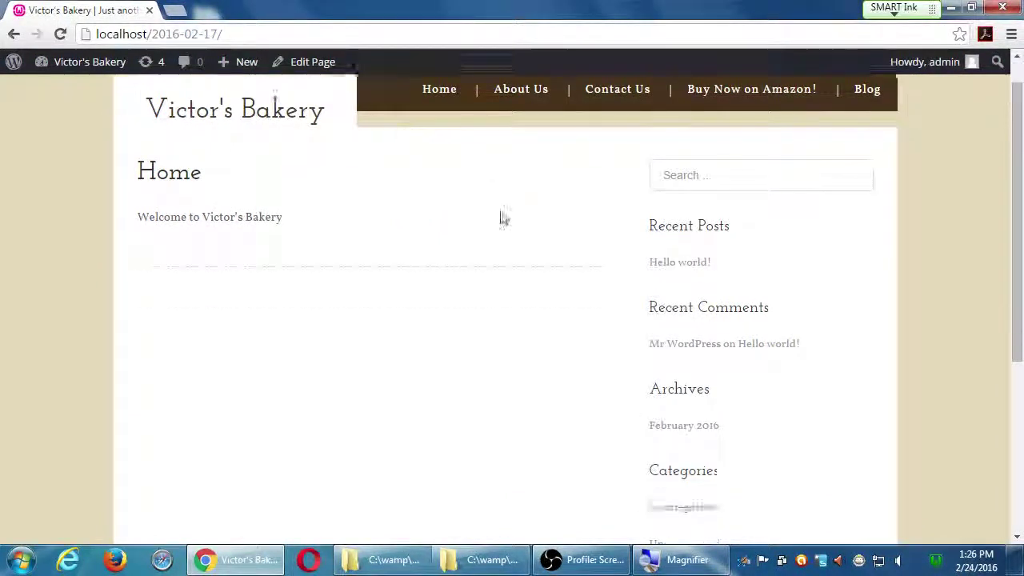
pyautogui.scroll(-5, 502, 218)
pyautogui.scroll(6, 517, 264)
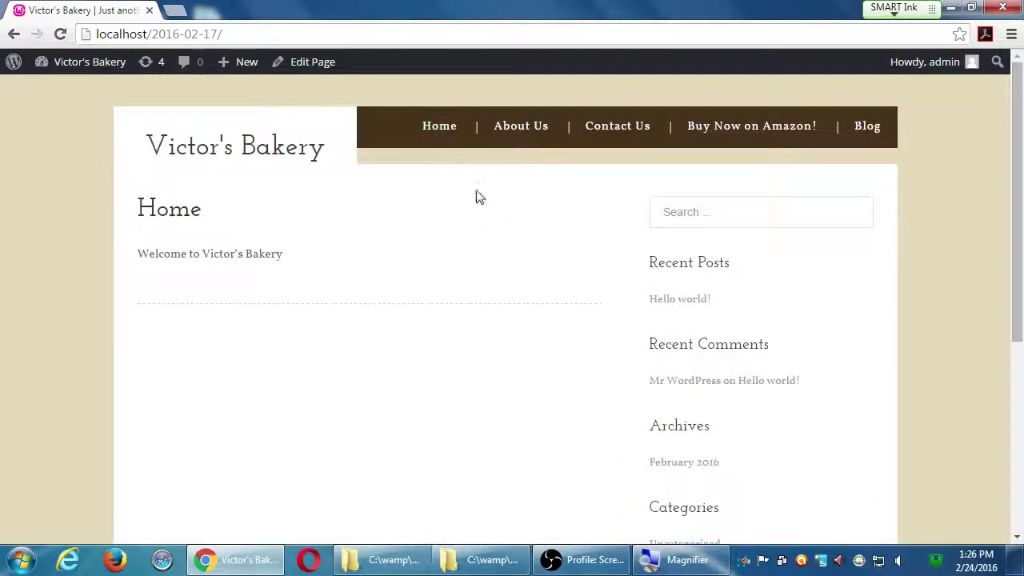
pyautogui.click(521, 130)
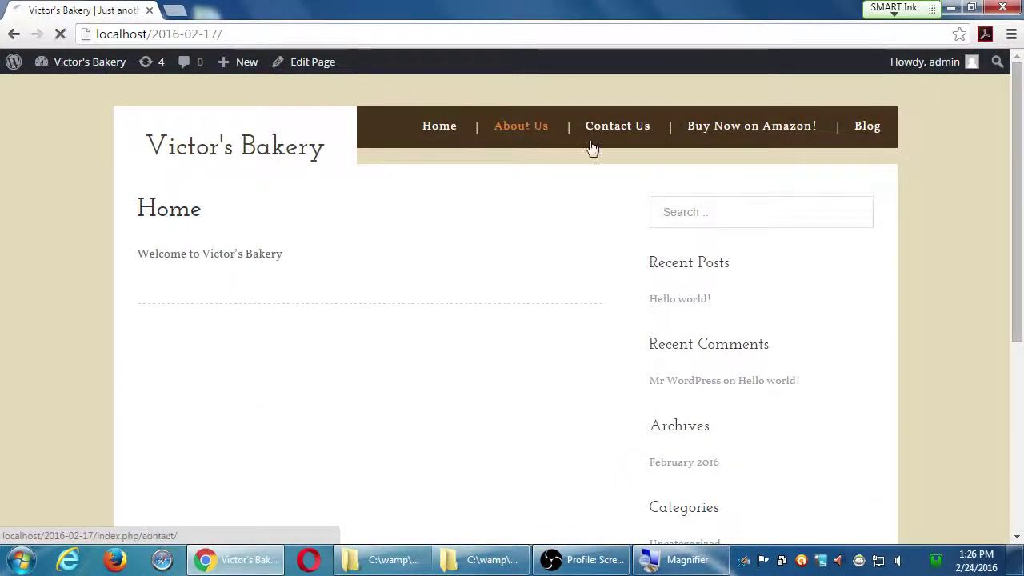
pyautogui.click(625, 130)
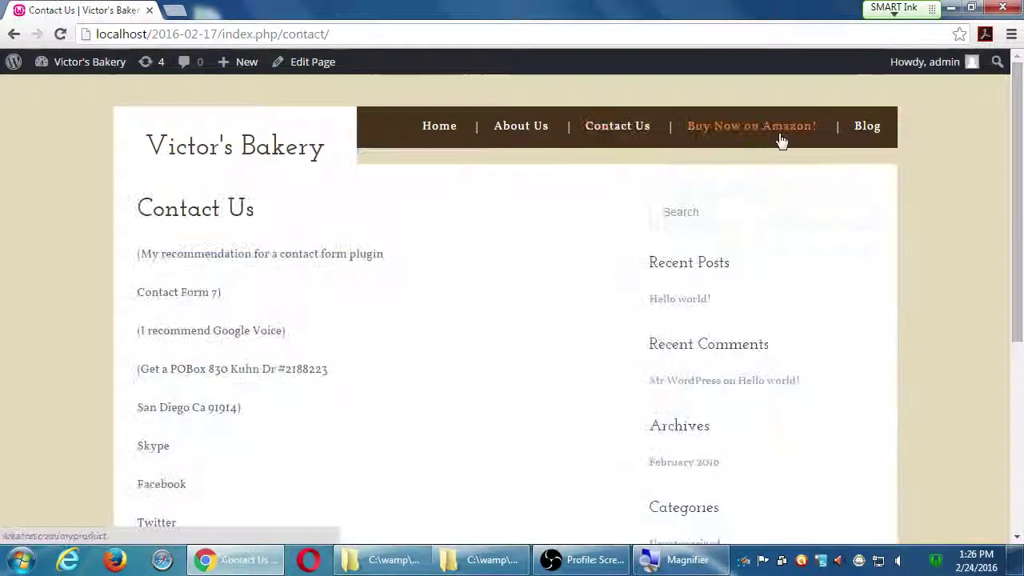
pyautogui.click(768, 134)
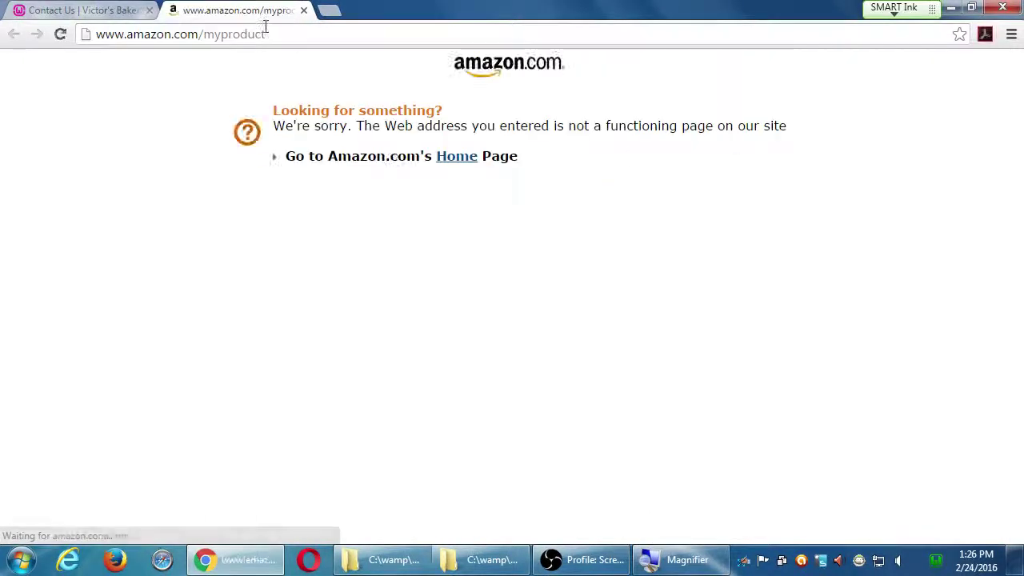
pyautogui.click(303, 10)
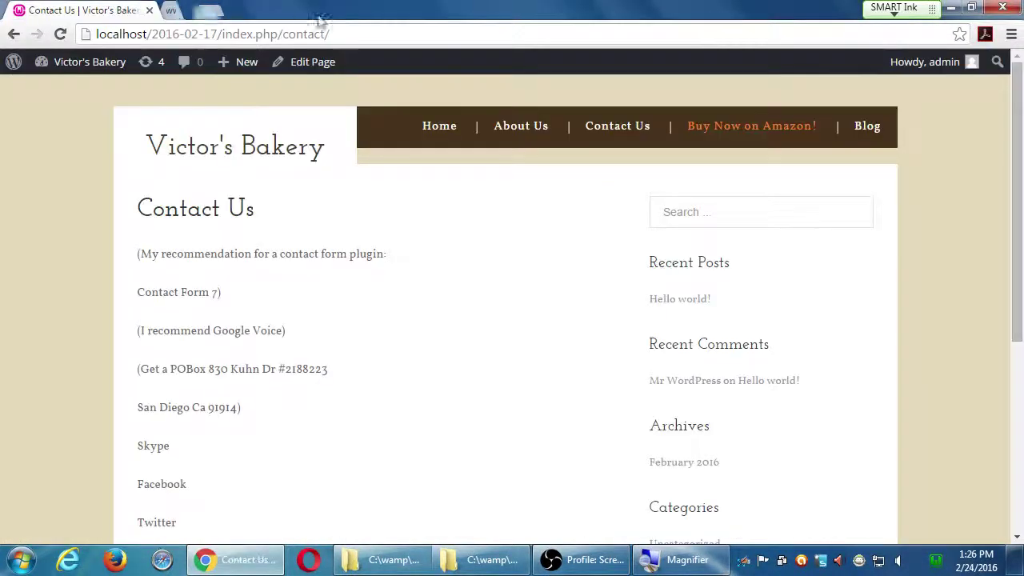
# - Check the Blog and Home pages, then go to the site's Dashboard
pyautogui.click(864, 128)
pyautogui.click(440, 138)
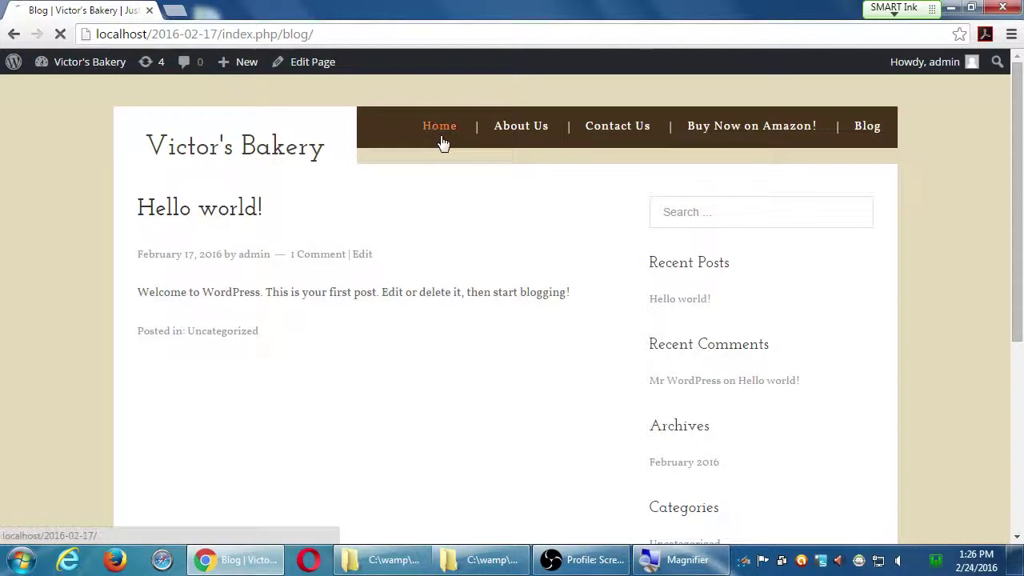
pyautogui.scroll(-4, 70, 181)
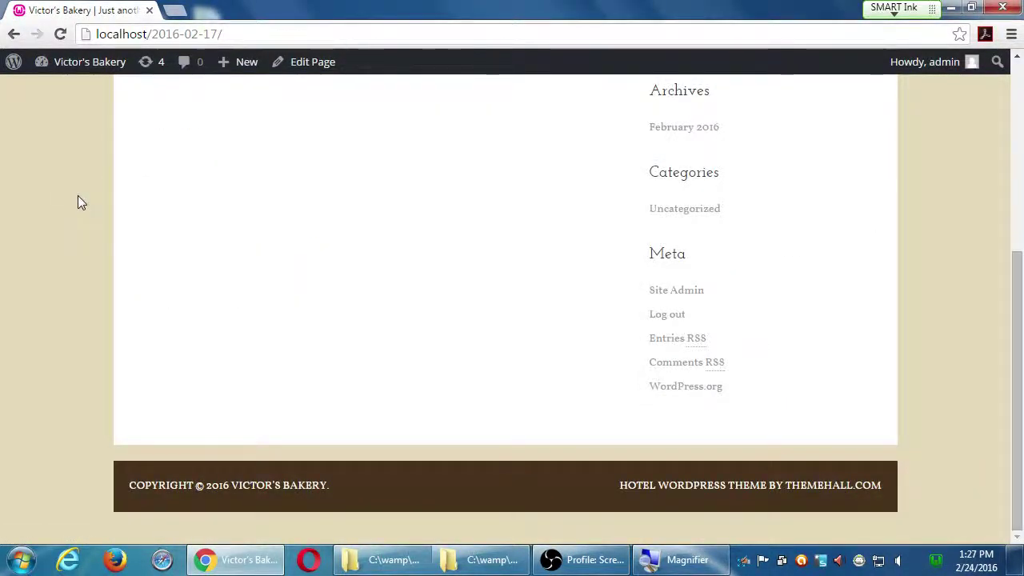
pyautogui.scroll(5, 77, 195)
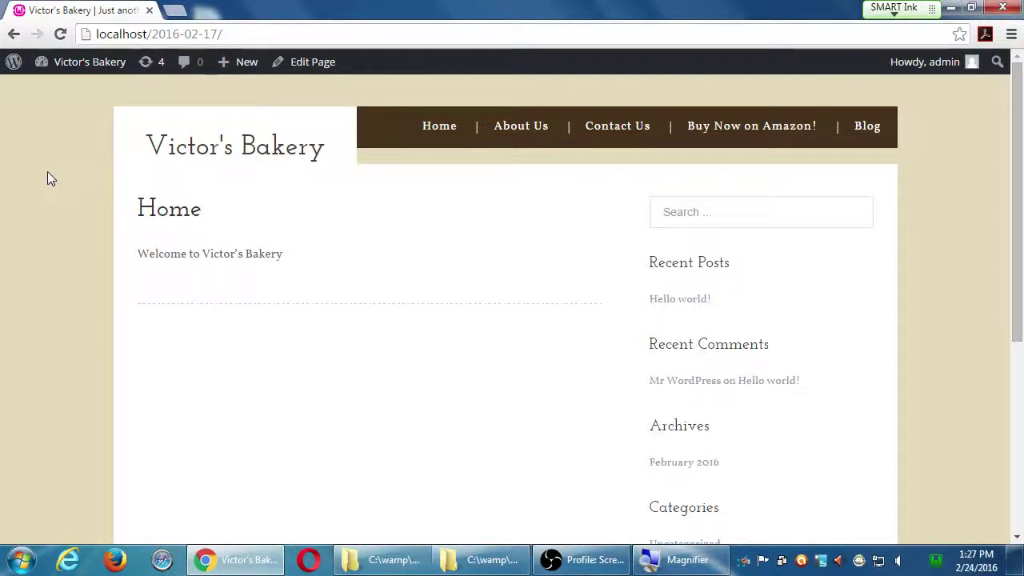
pyautogui.click(50, 72)
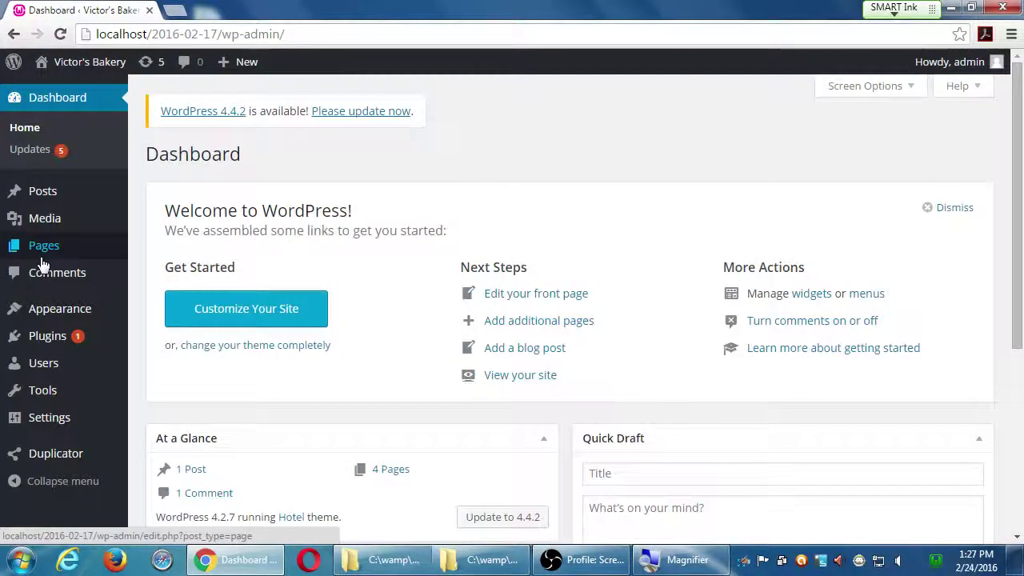